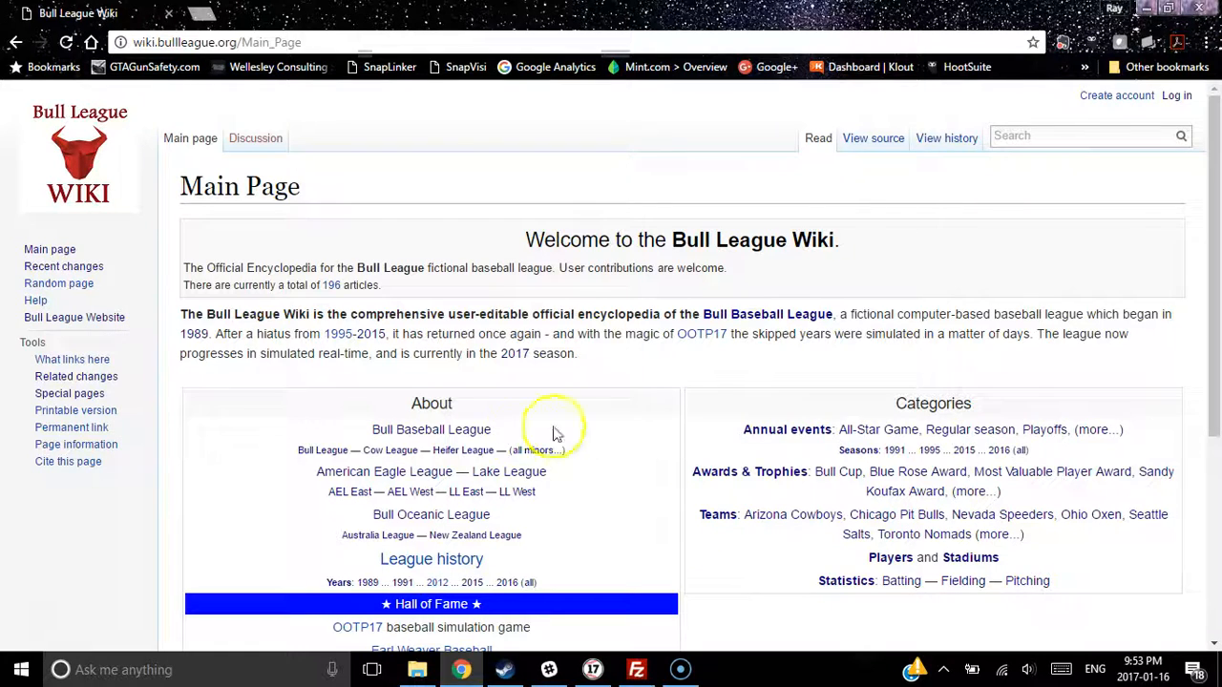
Open the Bull Baseball League article and, from its organization table, open the Baie Verte Vikings article
{"action": "left_click", "coordinate": [450, 429]}
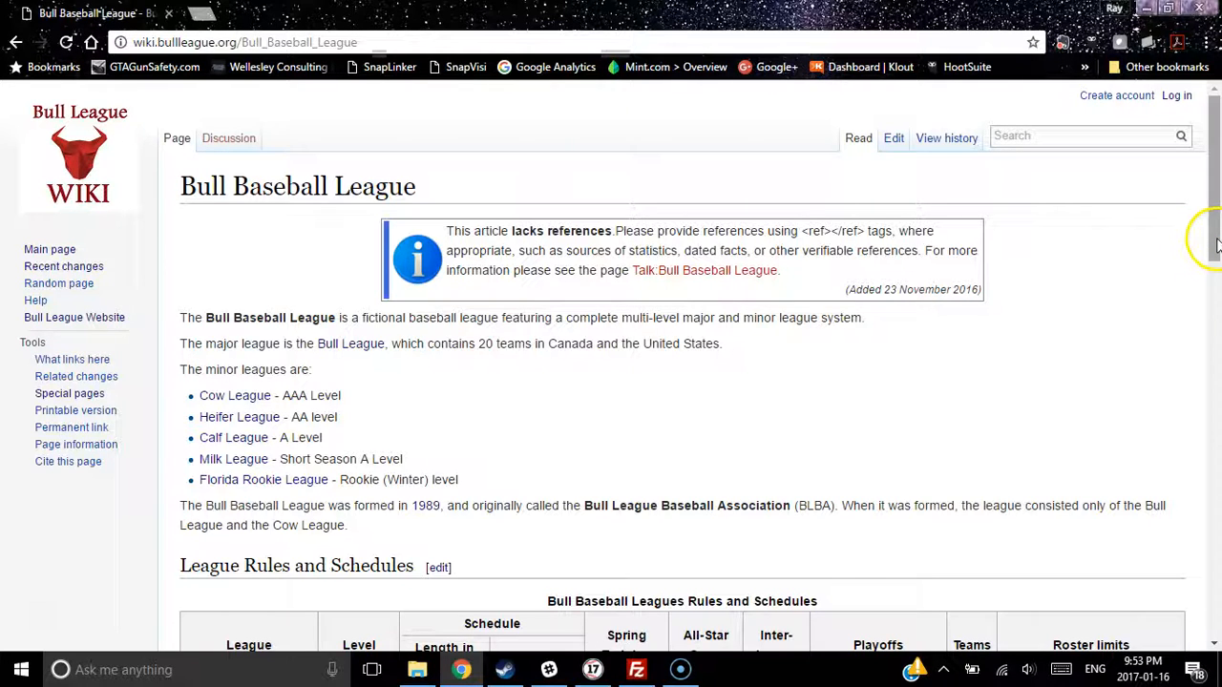
{"action": "left_click_drag", "start_coordinate": [1216, 247], "coordinate": [1215, 558]}
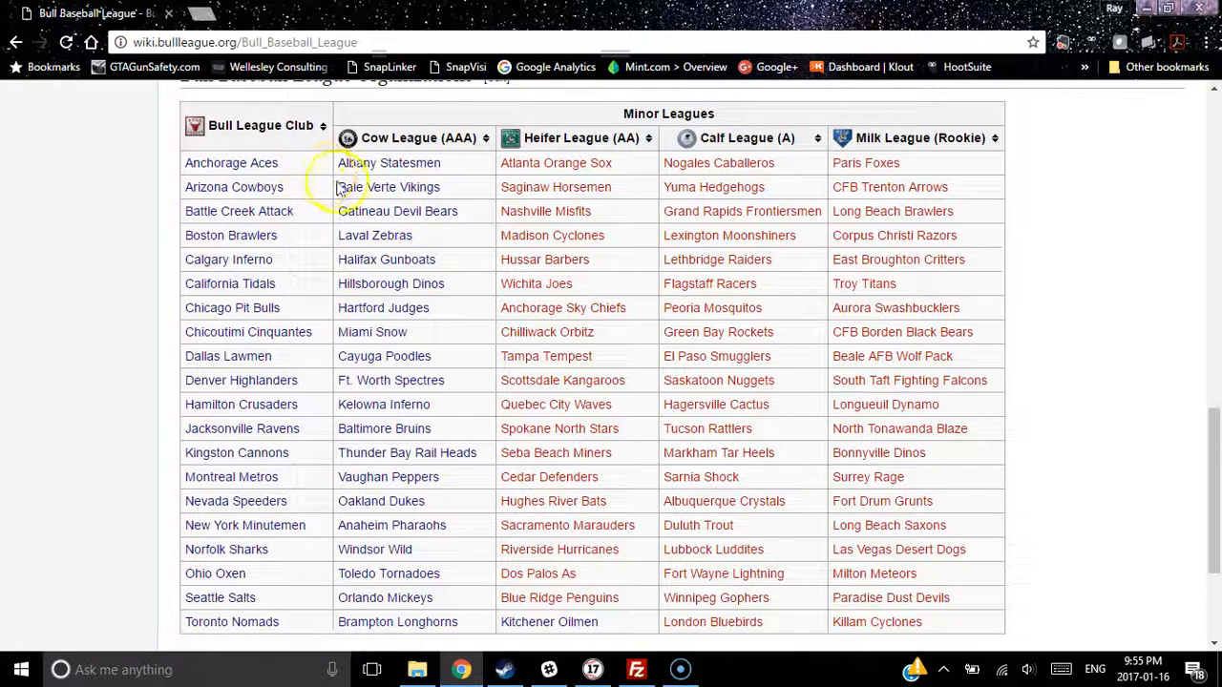
{"action": "left_click", "coordinate": [397, 191]}
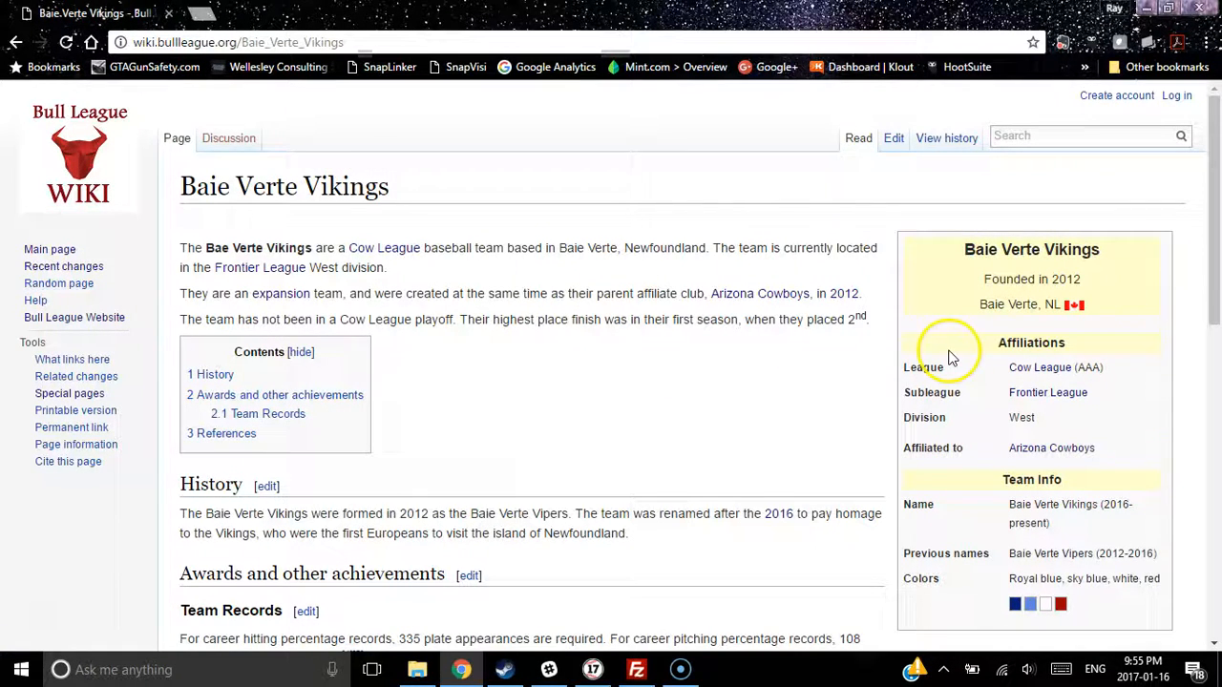
Review the Baie Verte Vikings article's affiliations, team info, history, team records, references and categories
{"action": "left_click_drag", "start_coordinate": [1210, 244], "coordinate": [1212, 191]}
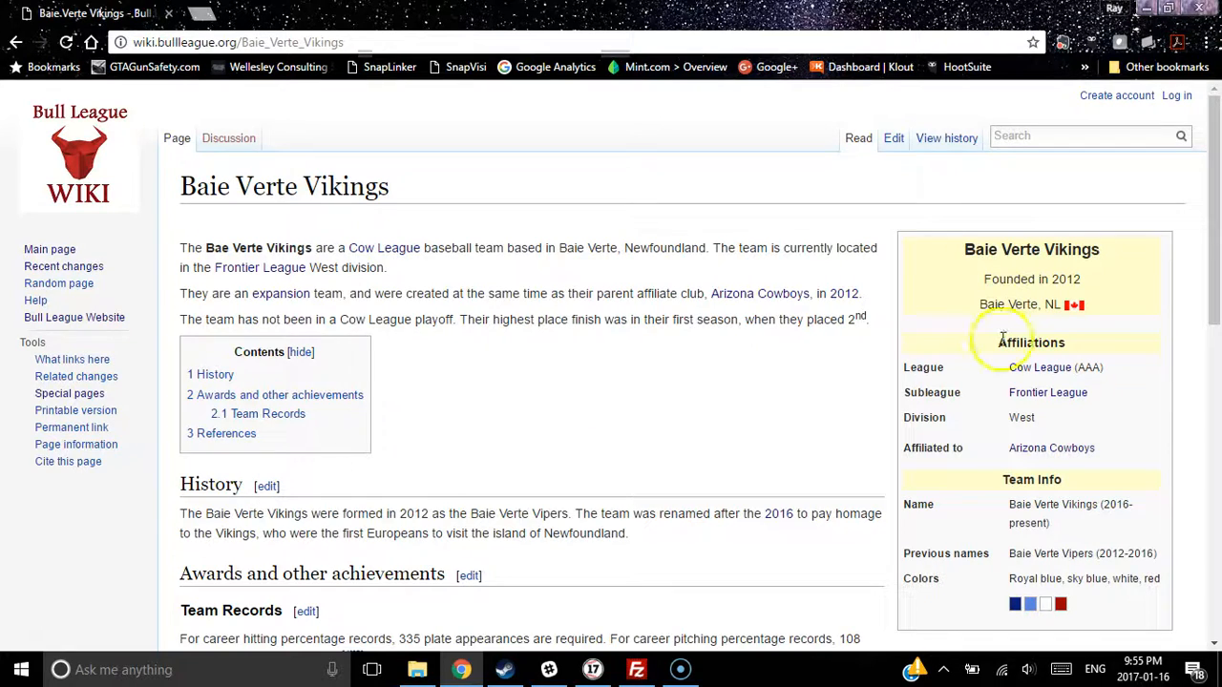
{"action": "left_click_drag", "start_coordinate": [1212, 315], "coordinate": [1215, 372]}
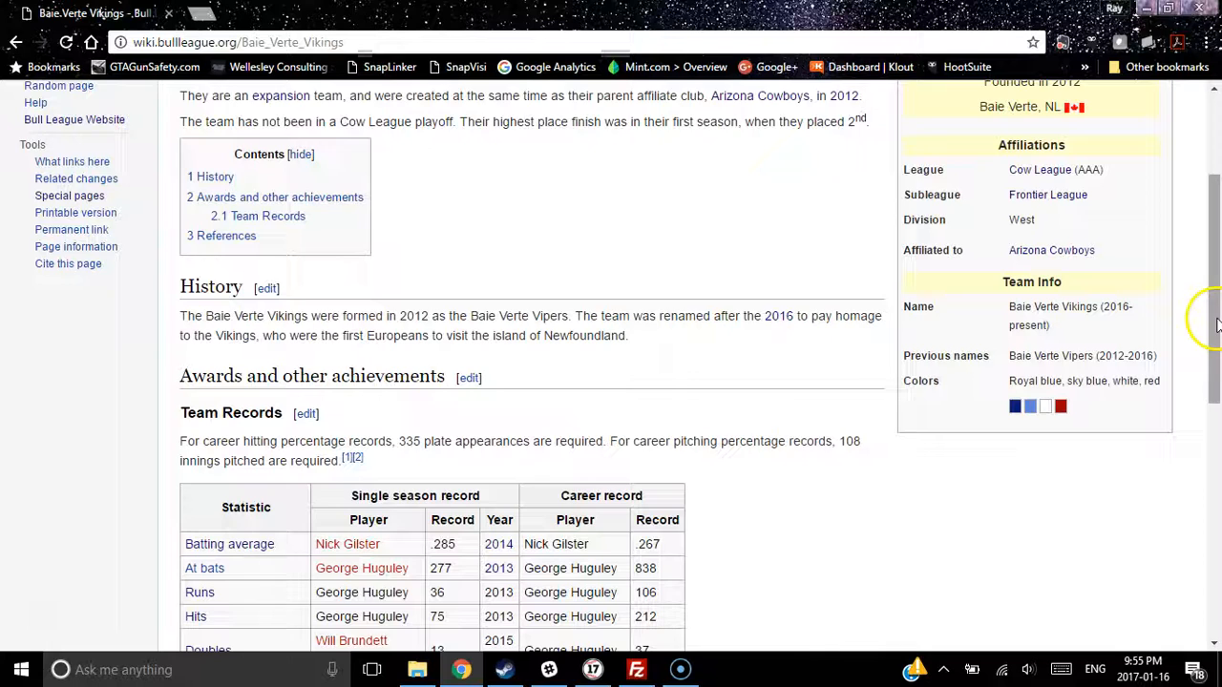
{"action": "scroll", "coordinate": [1207, 315], "scroll_direction": "down", "scroll_amount": 1}
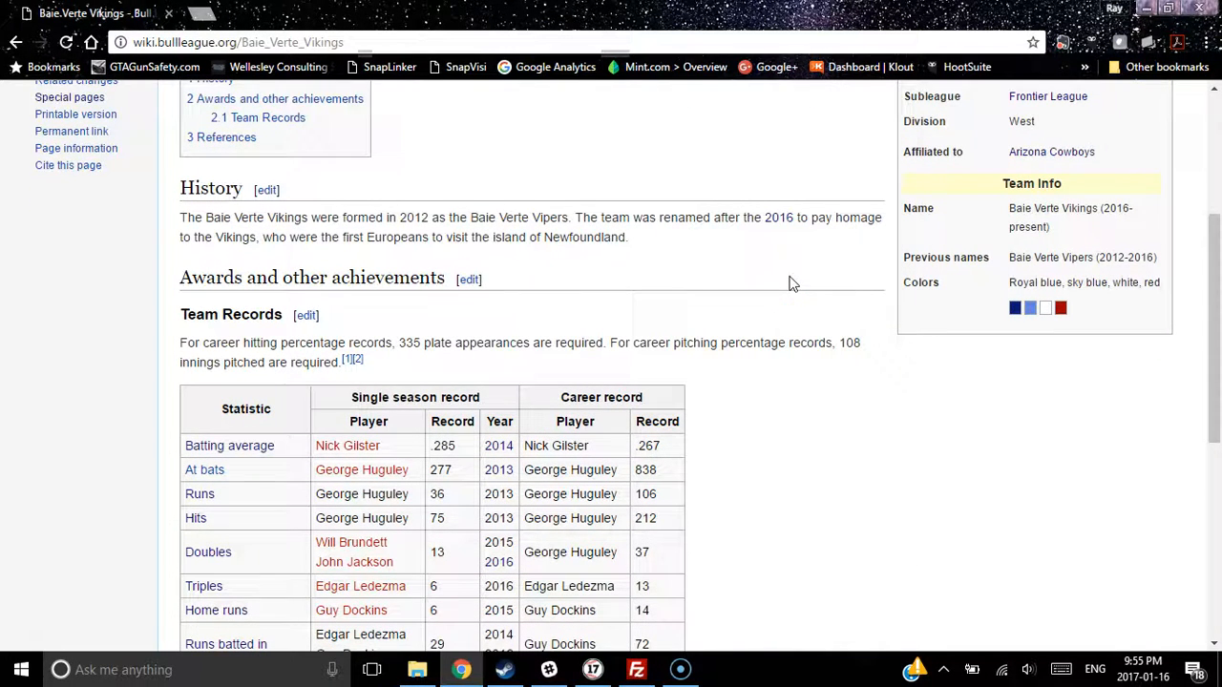
{"action": "left_click_drag", "start_coordinate": [1215, 296], "coordinate": [1217, 361]}
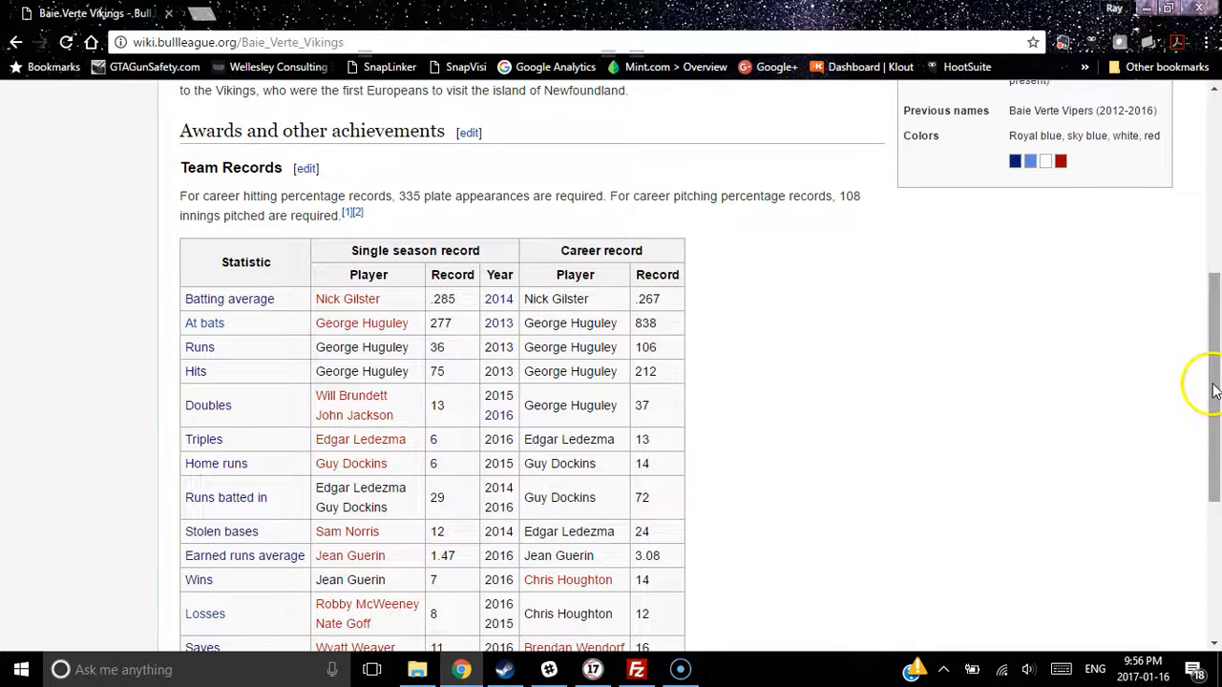
{"action": "left_click_drag", "start_coordinate": [1214, 390], "coordinate": [1214, 401]}
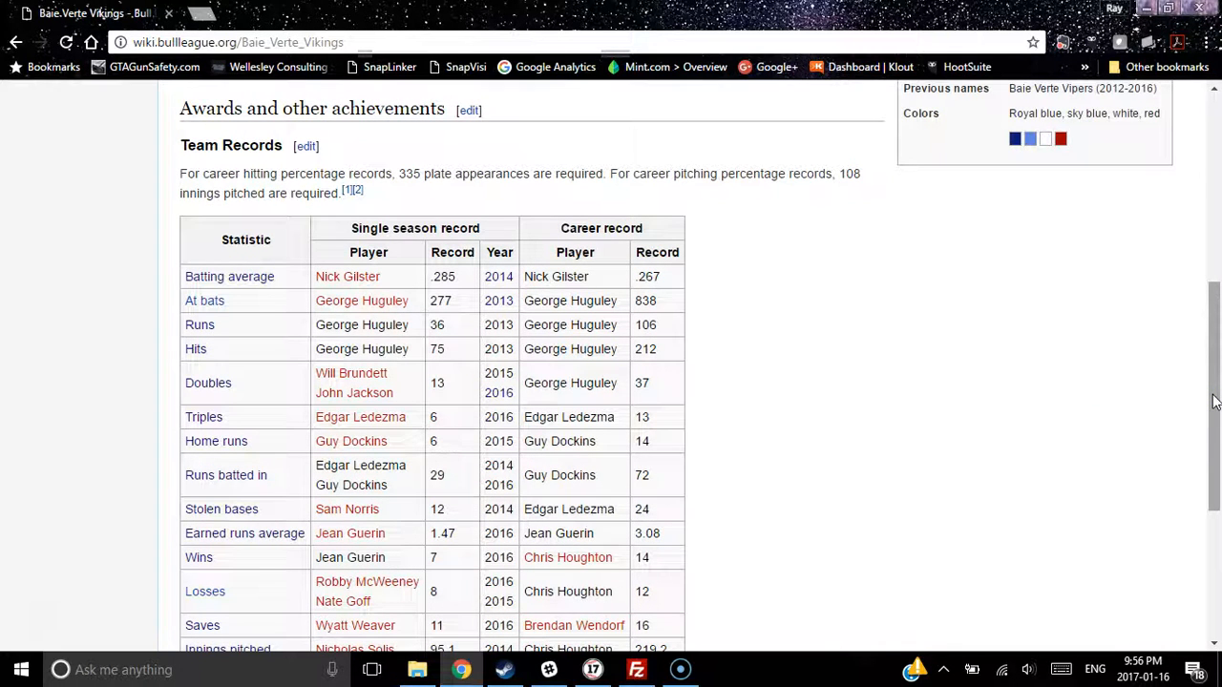
{"action": "left_click_drag", "start_coordinate": [1213, 401], "coordinate": [1216, 410]}
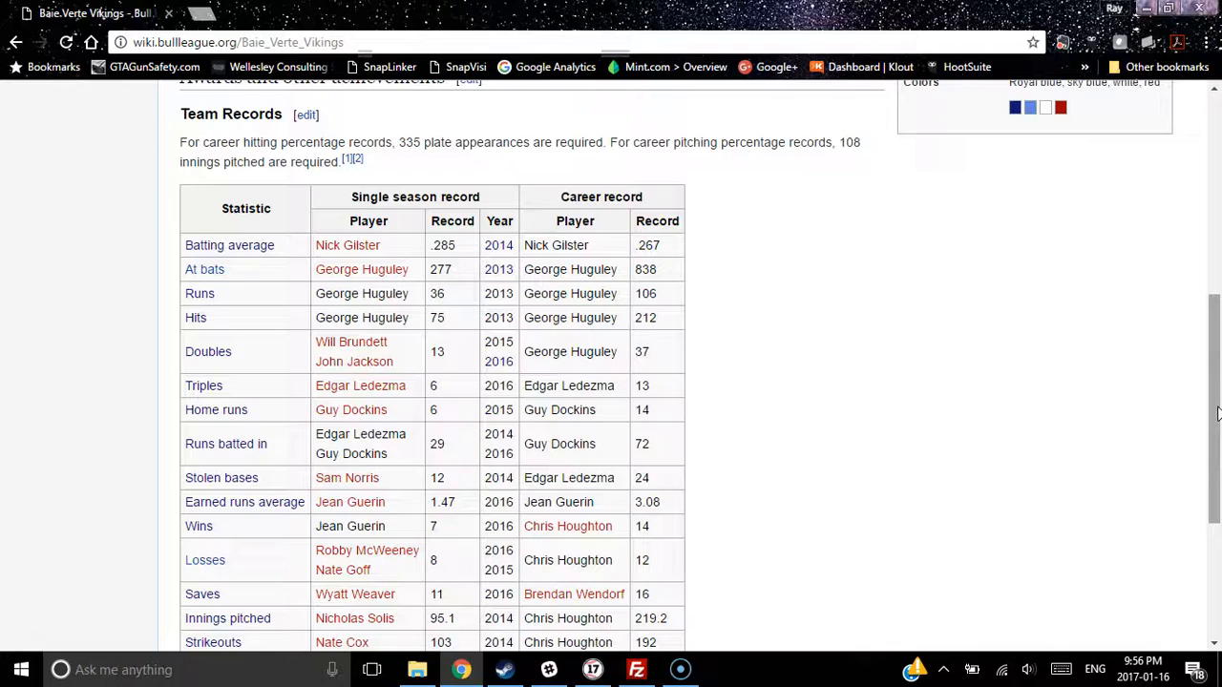
{"action": "left_click_drag", "start_coordinate": [1216, 412], "coordinate": [1215, 518]}
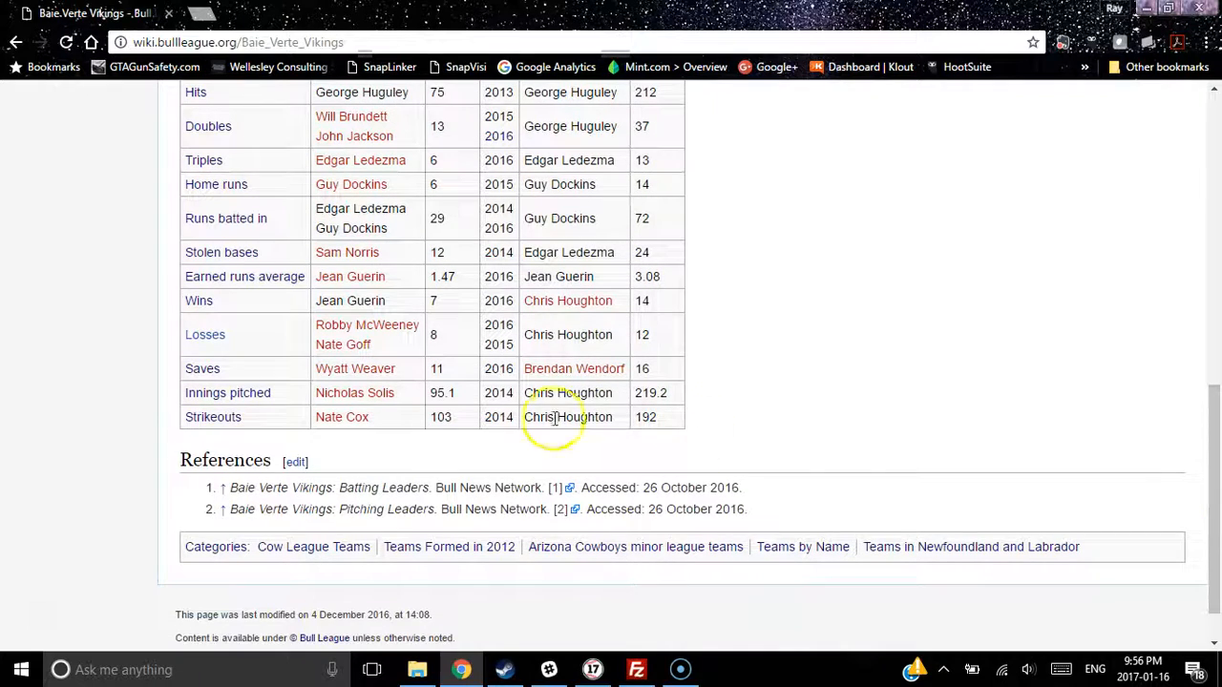
{"action": "left_click_drag", "start_coordinate": [1215, 580], "coordinate": [1216, 602]}
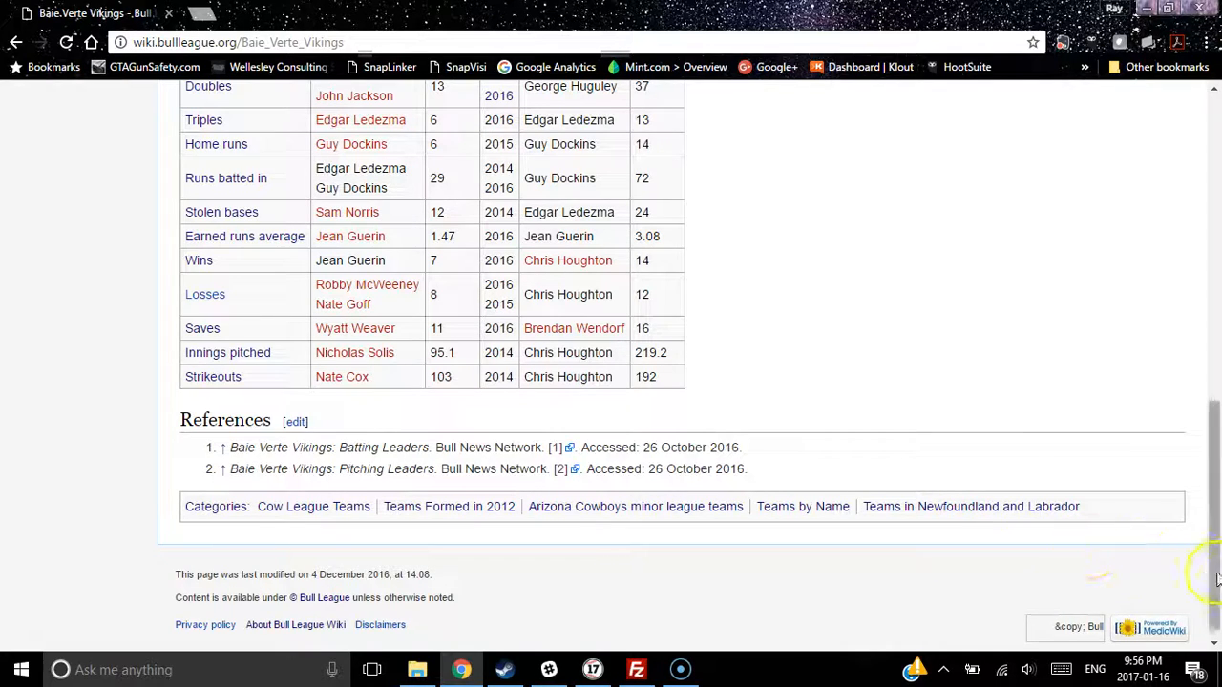
{"action": "left_click_drag", "start_coordinate": [1214, 582], "coordinate": [1216, 320]}
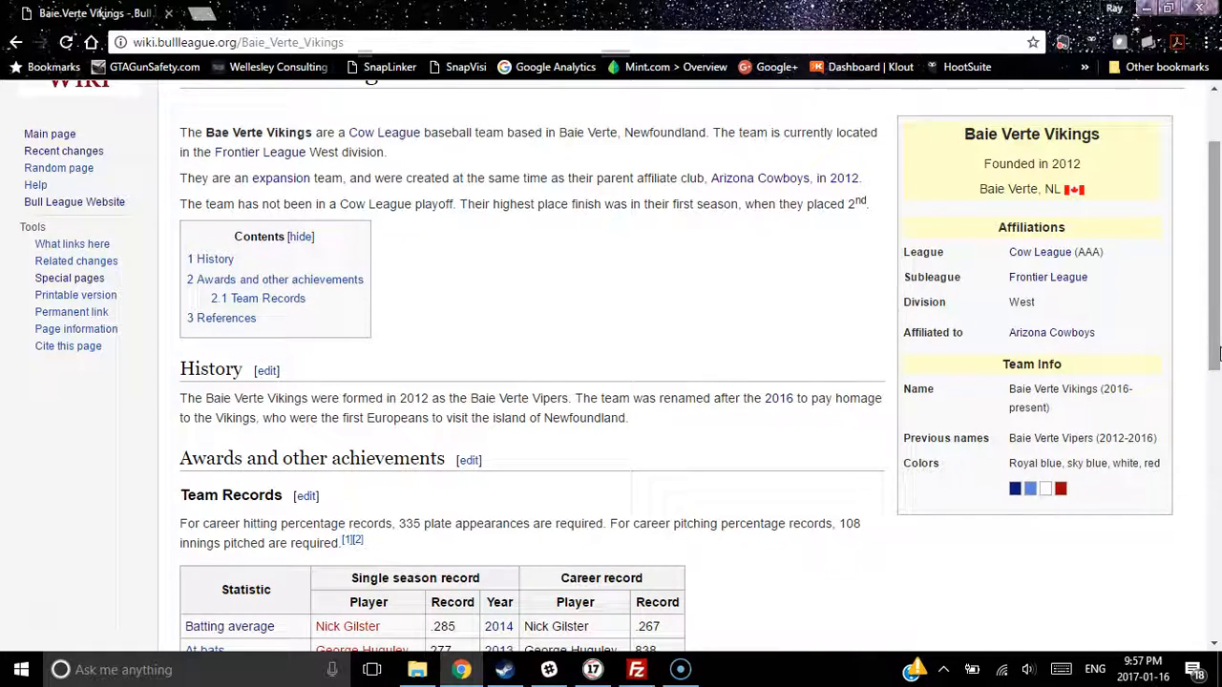
{"action": "scroll", "coordinate": [1218, 353], "scroll_direction": "up", "scroll_amount": 2}
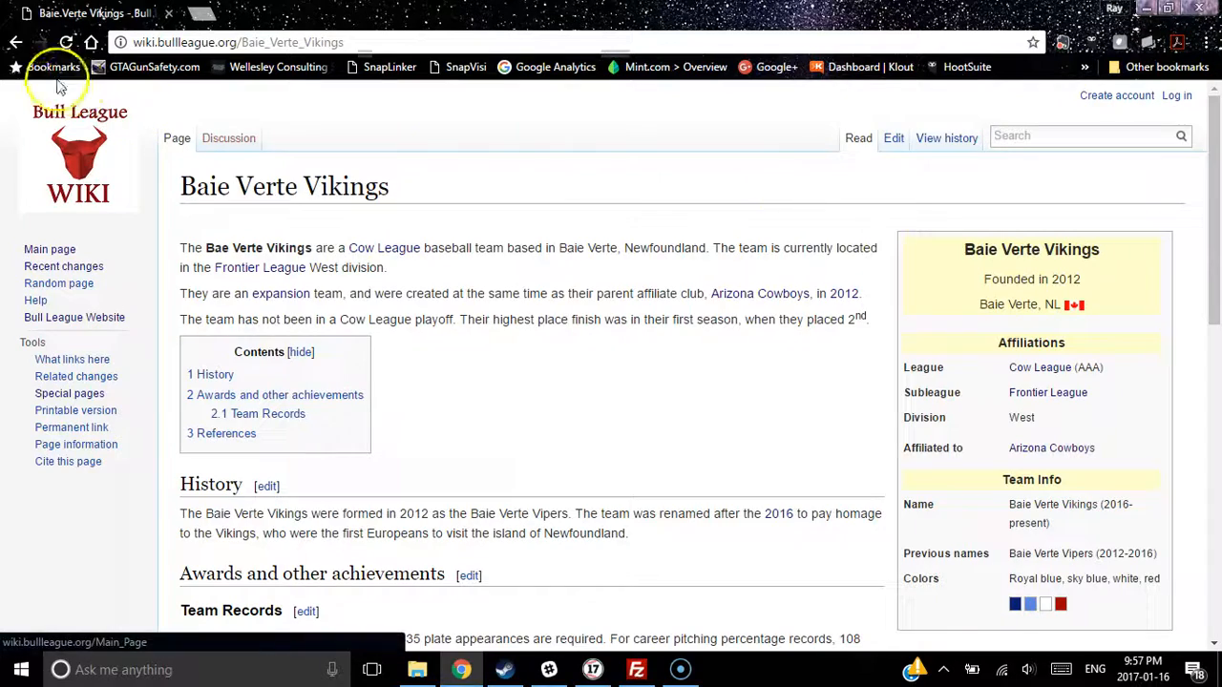
Return to the league organization table, open the Arizona Cowboys article and hide the browser's bookmarks bar
{"action": "left_click", "coordinate": [15, 42]}
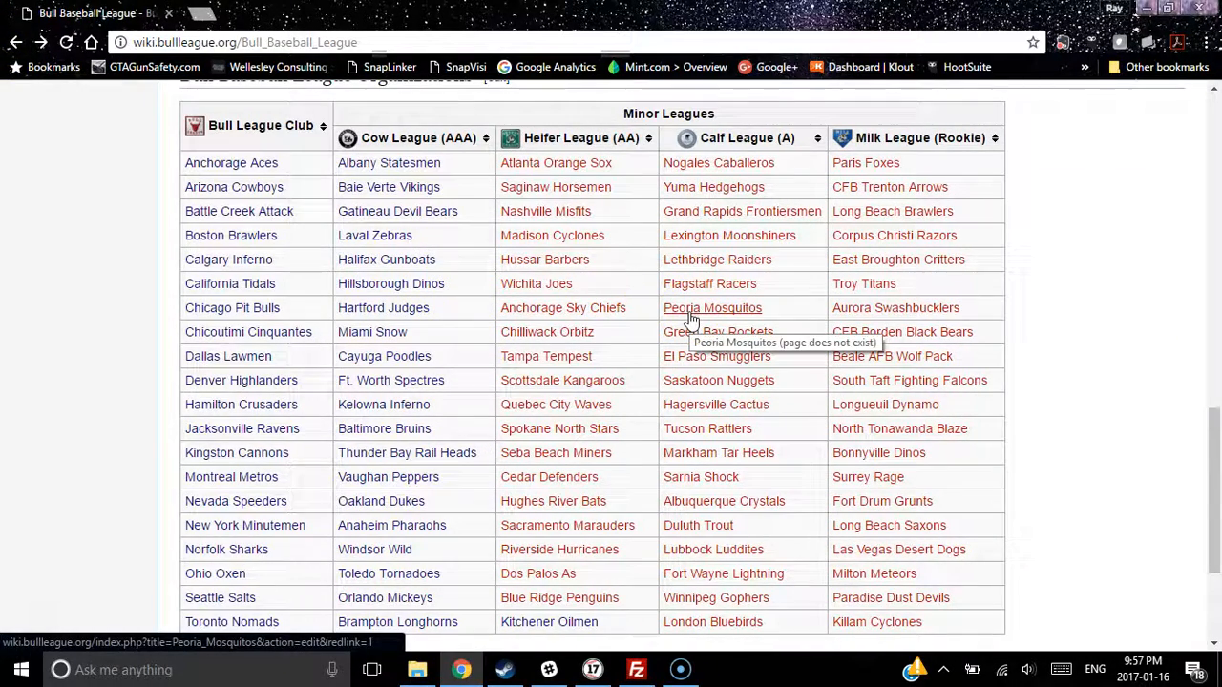
{"action": "left_click", "coordinate": [198, 188]}
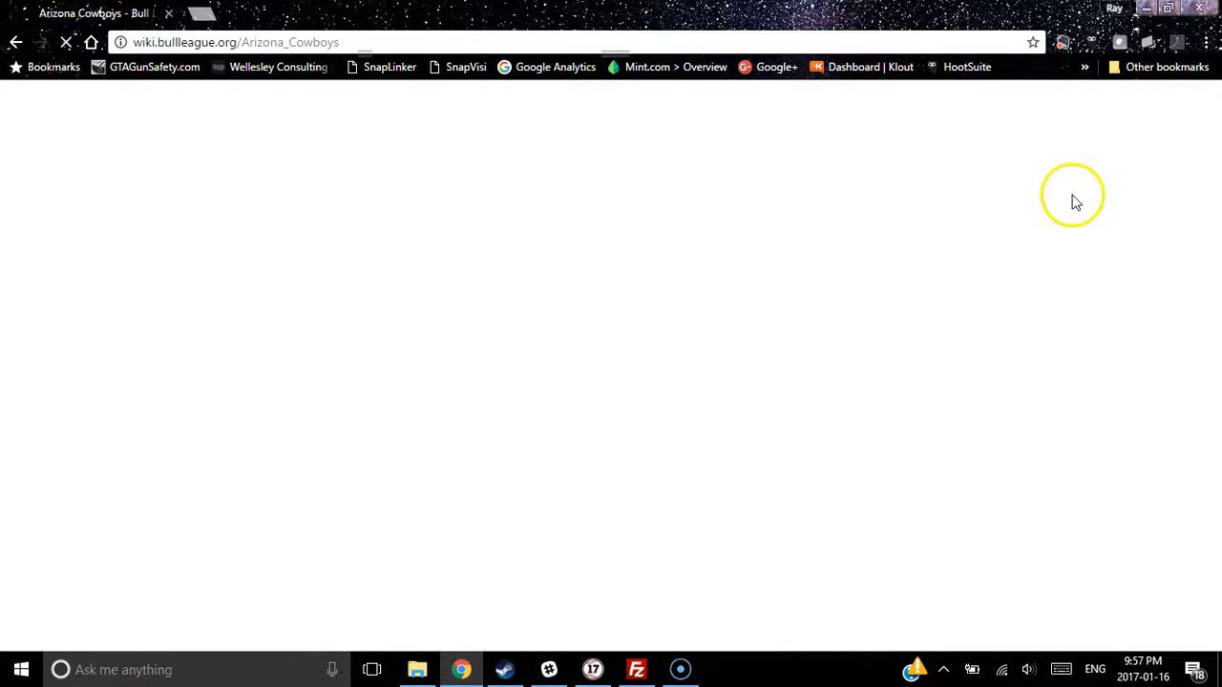
{"action": "right_click", "coordinate": [1040, 75]}
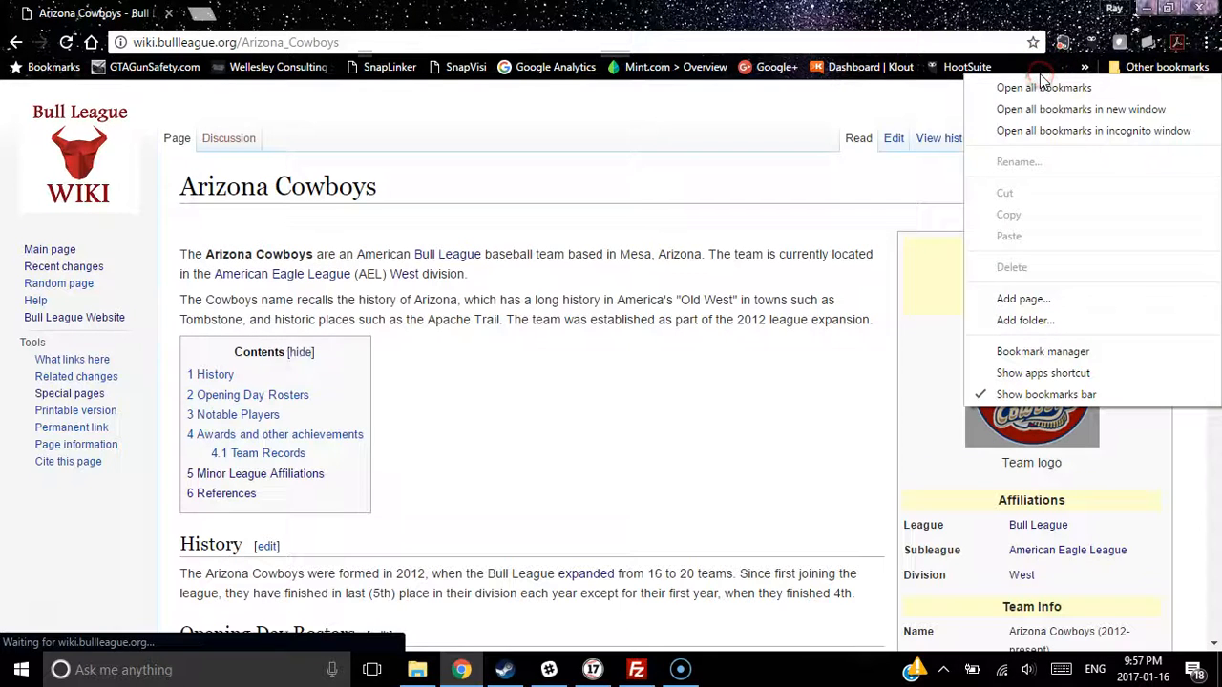
{"action": "left_click", "coordinate": [987, 393]}
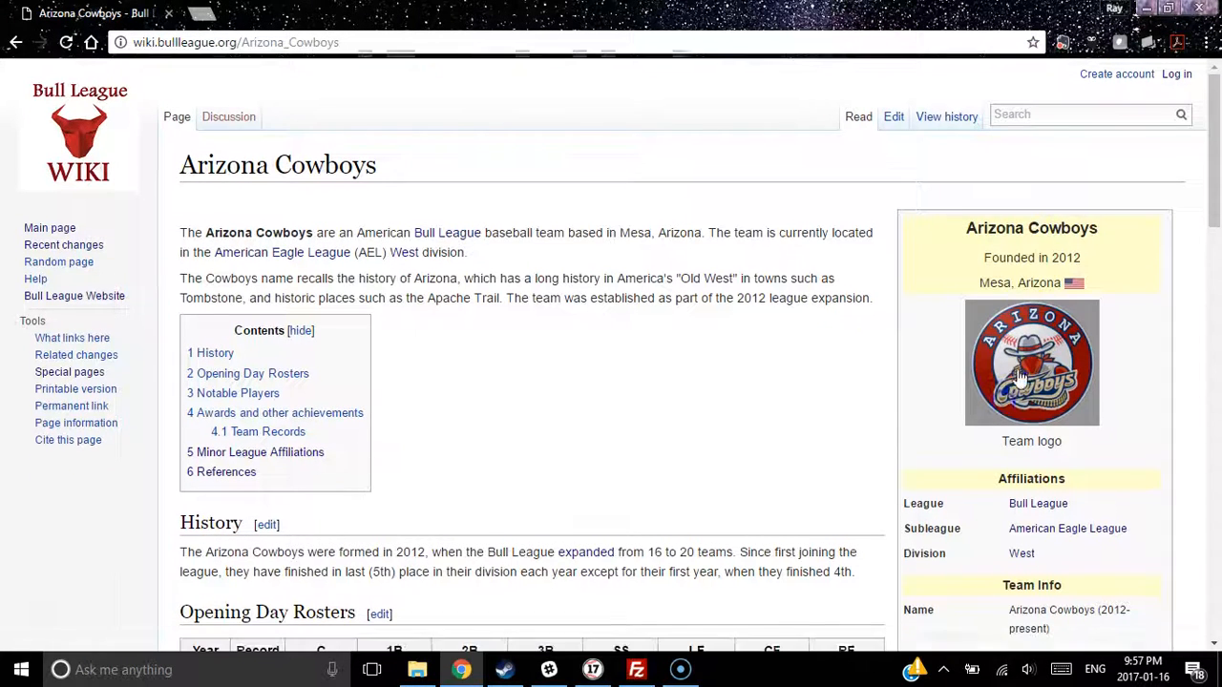
Review the Arizona Cowboys article's team info, opening day rosters, notable players, team records, minor league affiliations and references
{"action": "left_click_drag", "start_coordinate": [1213, 202], "coordinate": [1217, 230]}
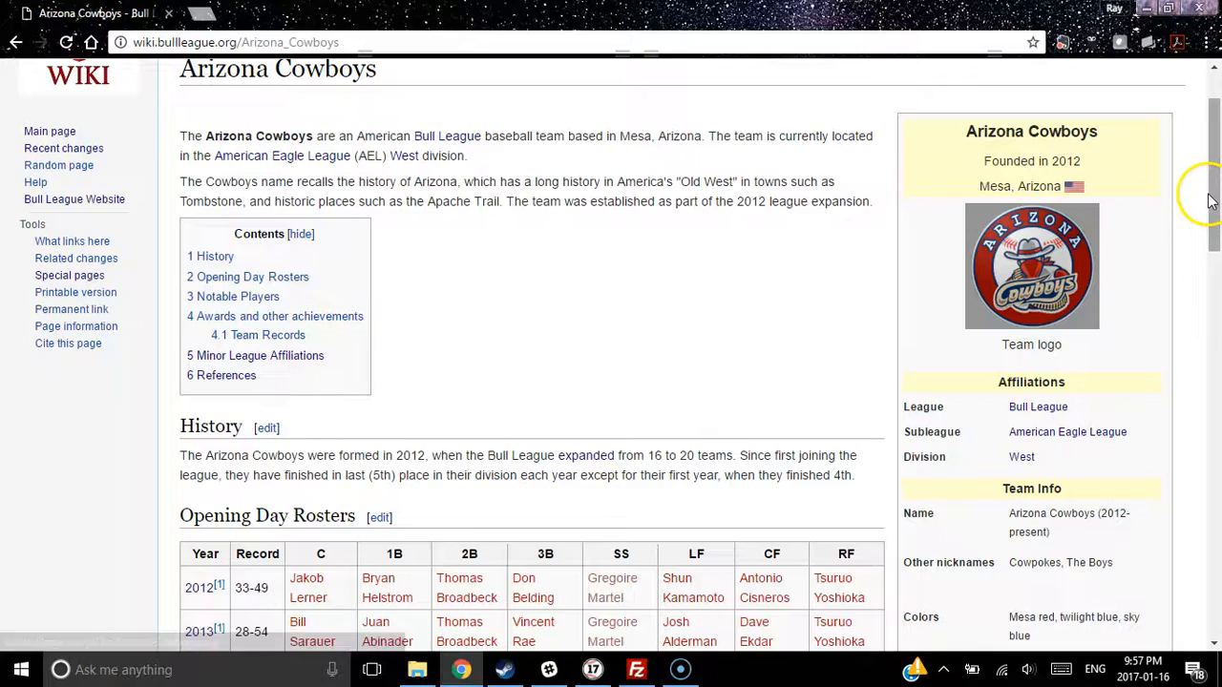
{"action": "left_click_drag", "start_coordinate": [1217, 200], "coordinate": [1212, 277]}
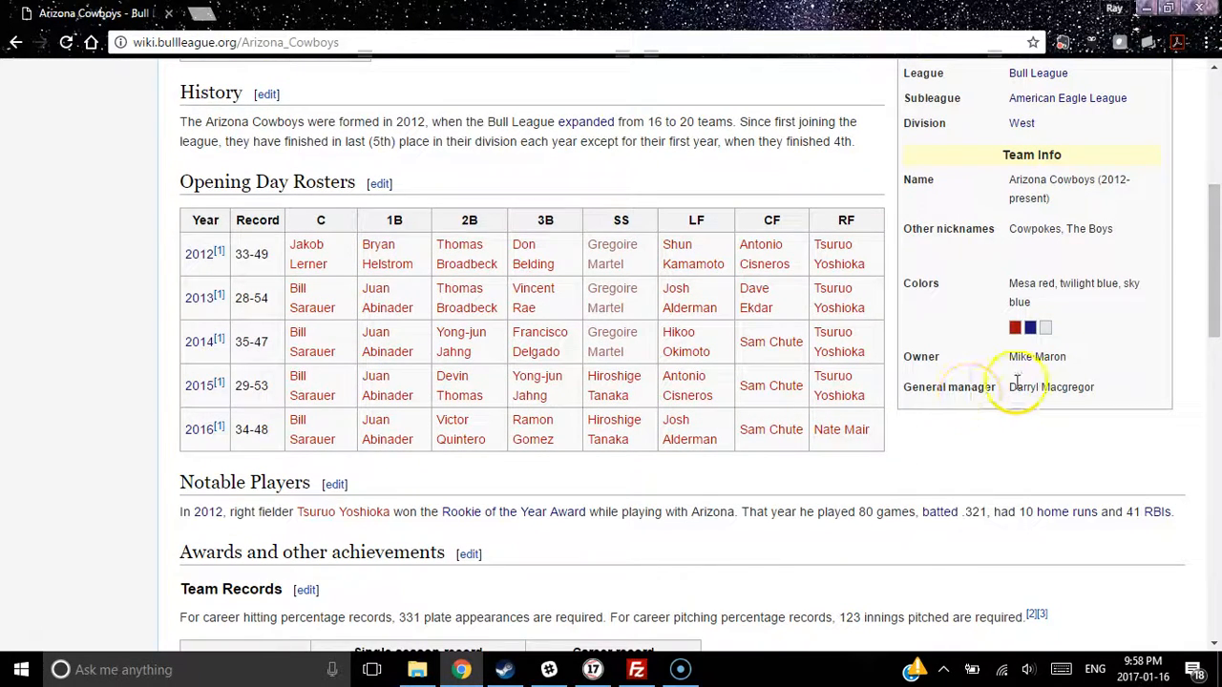
{"action": "left_click_drag", "start_coordinate": [1217, 319], "coordinate": [1217, 337]}
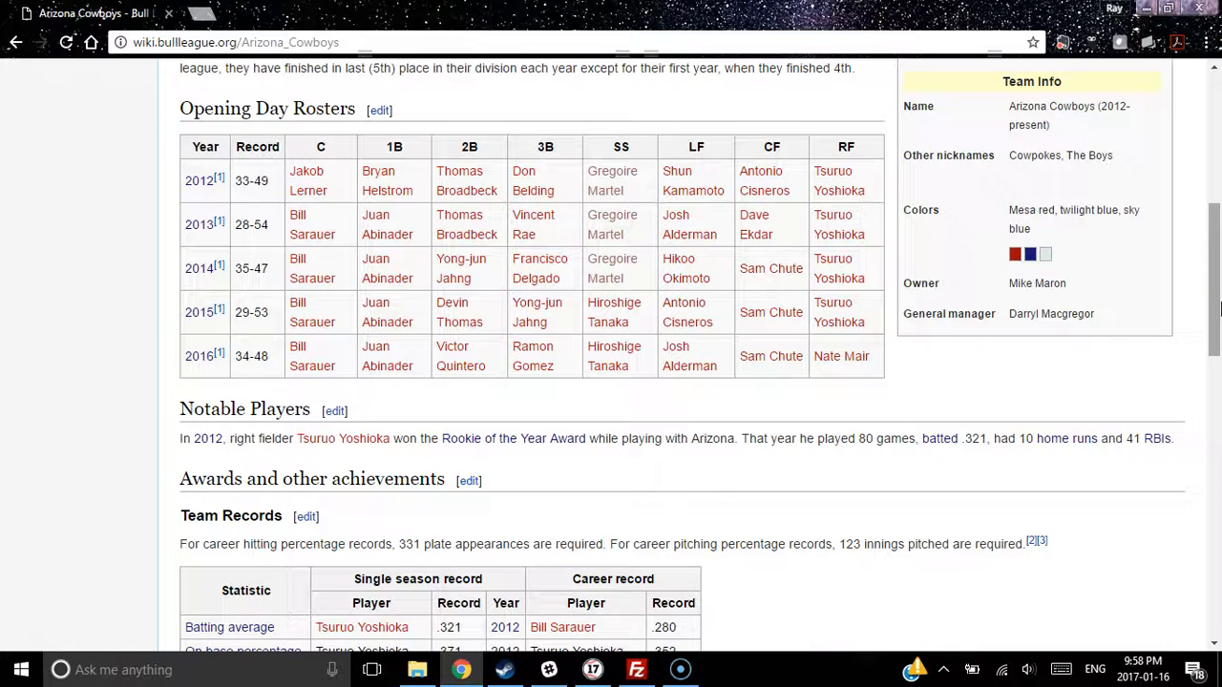
{"action": "left_click", "coordinate": [1212, 286]}
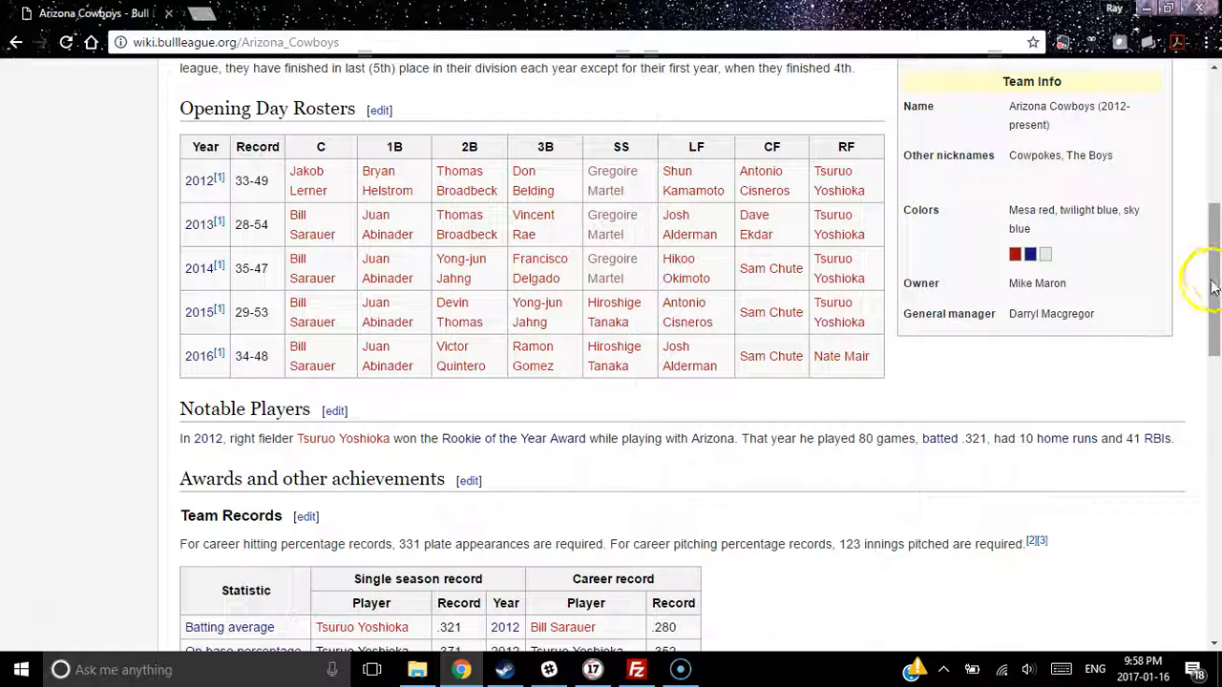
{"action": "left_click_drag", "start_coordinate": [1215, 291], "coordinate": [1216, 298]}
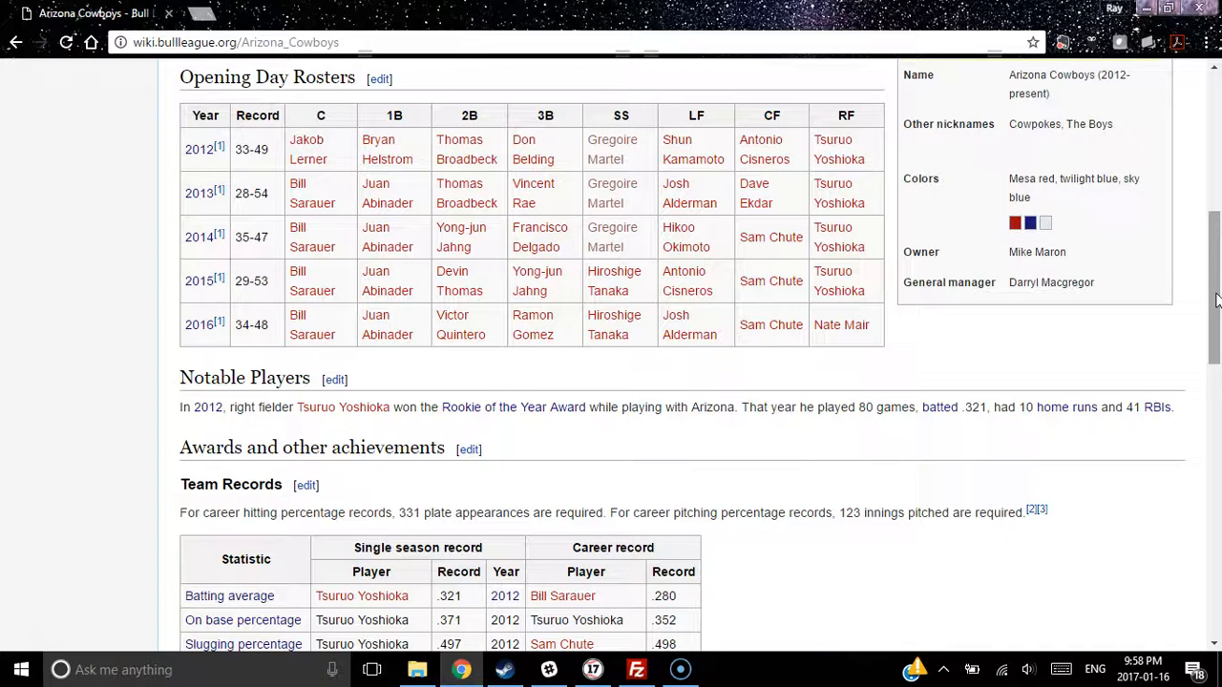
{"action": "left_click_drag", "start_coordinate": [1216, 299], "coordinate": [1214, 353]}
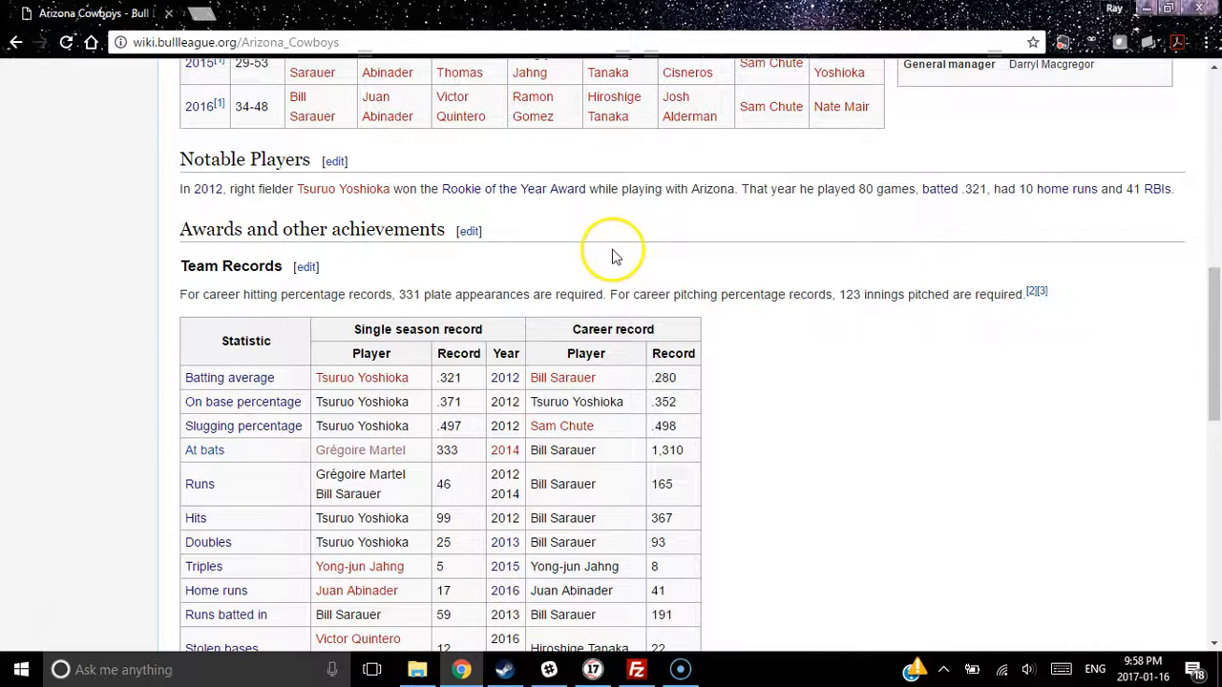
{"action": "left_click_drag", "start_coordinate": [1217, 359], "coordinate": [1215, 535]}
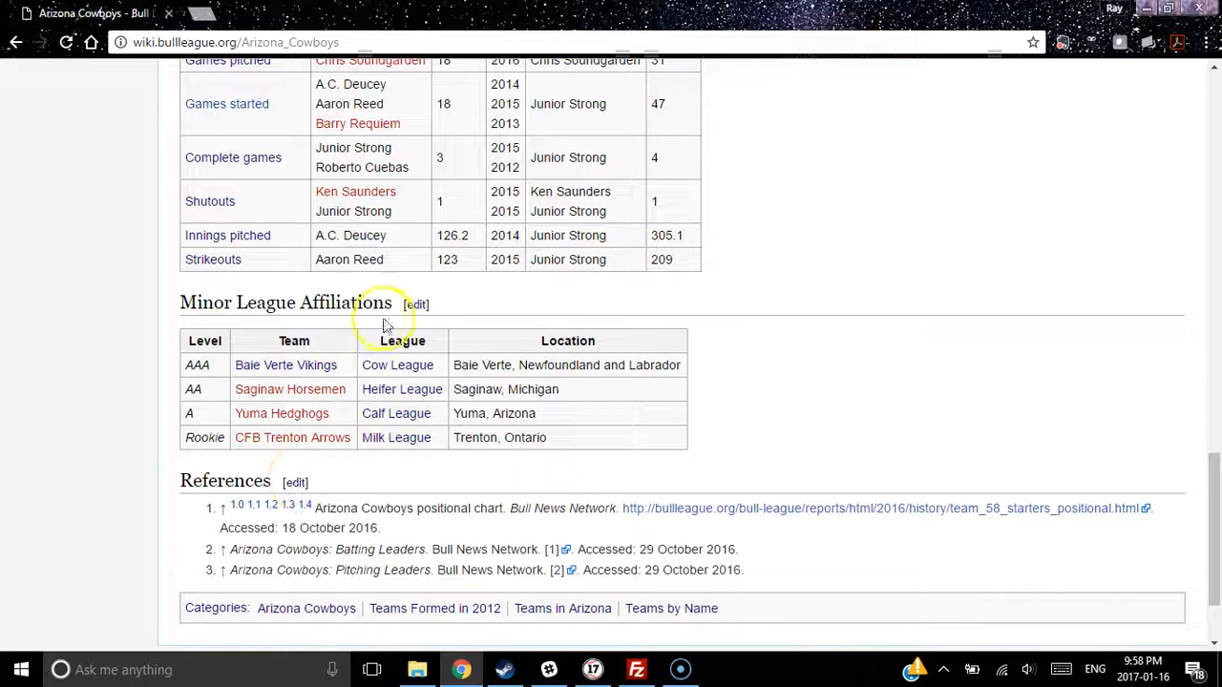
{"action": "left_click_drag", "start_coordinate": [1216, 519], "coordinate": [1215, 546]}
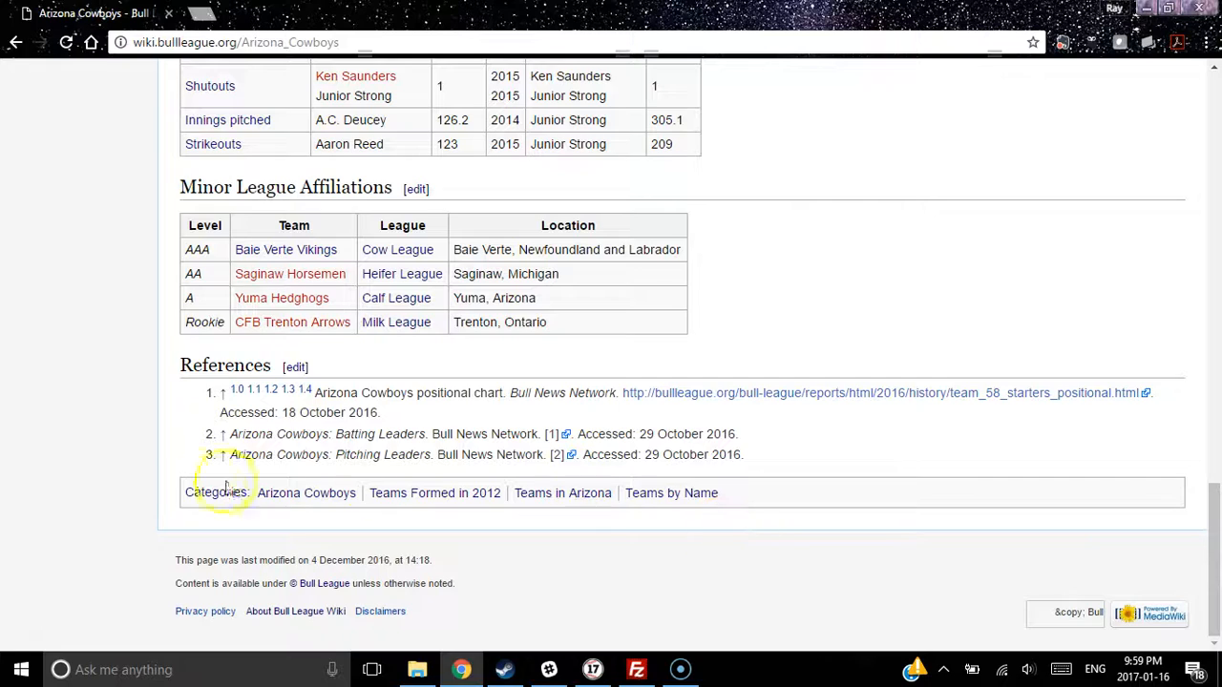
{"action": "left_click_drag", "start_coordinate": [1213, 504], "coordinate": [1212, 87]}
Go back to the league organization table and start creating the missing Saginaw Horsemen page
{"action": "left_click", "coordinate": [15, 42]}
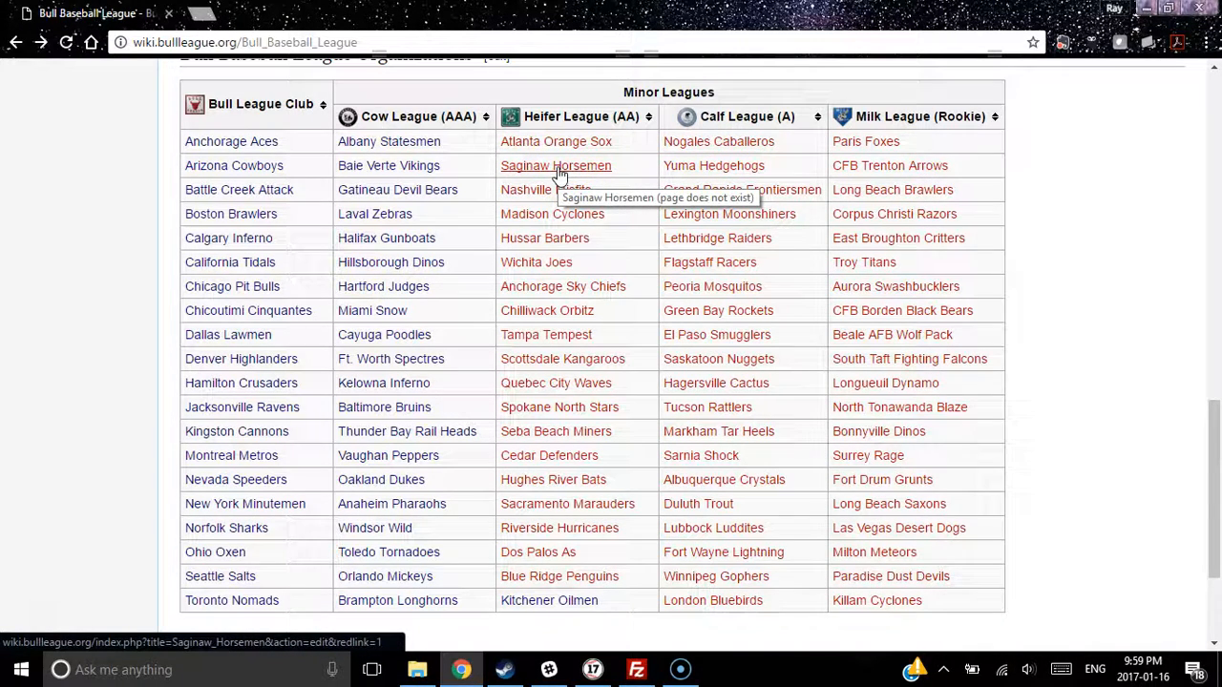
{"action": "right_click", "coordinate": [562, 173]}
{"action": "left_click", "coordinate": [520, 168]}
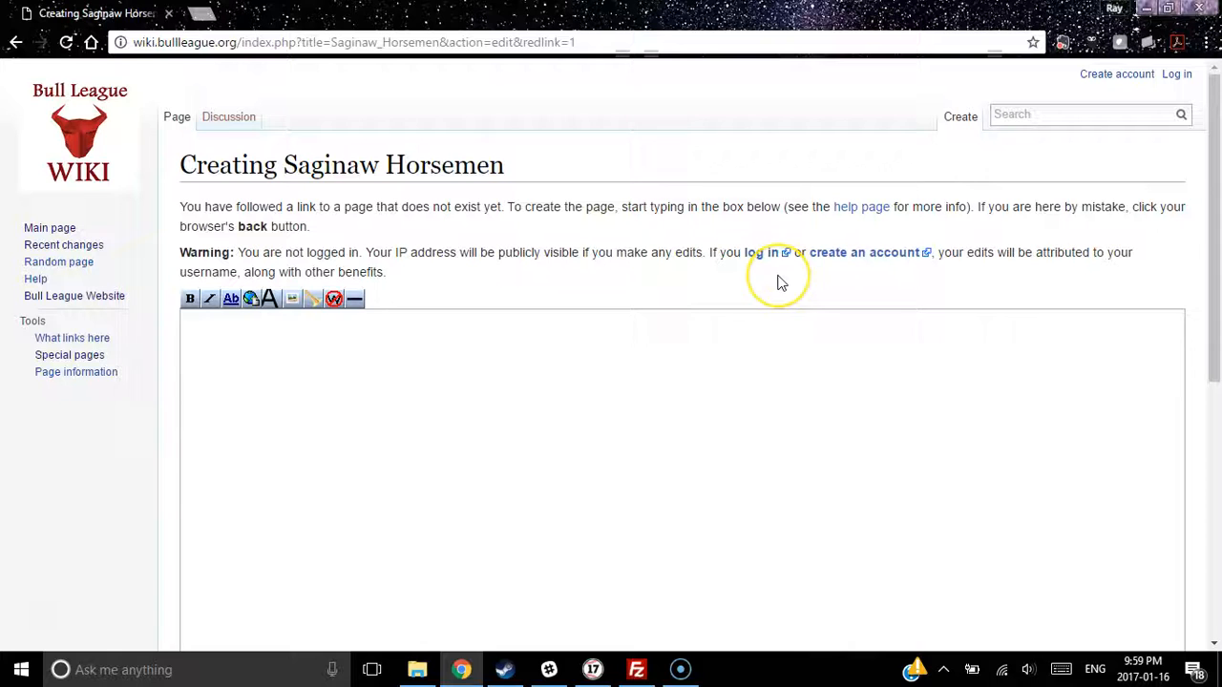
Enter {{subtr:Team}} as the text of the new page and save it with the CAPTCHA completed
{"action": "left_click", "coordinate": [622, 404]}
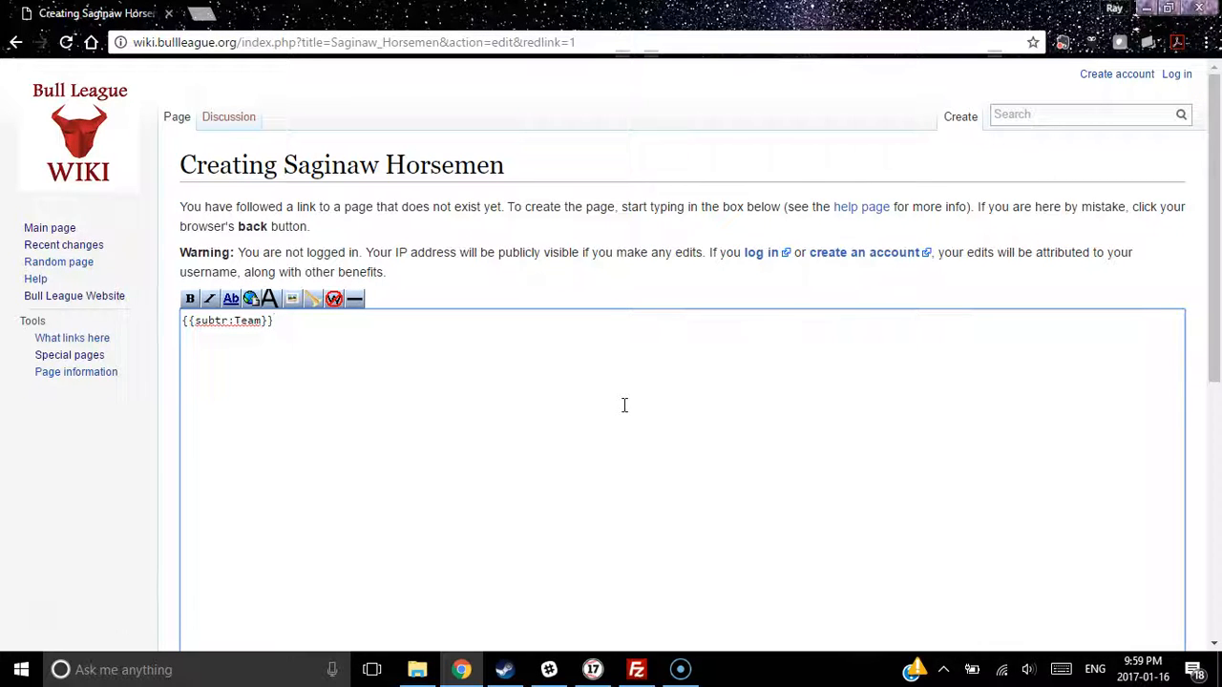
{"action": "left_click_drag", "start_coordinate": [1210, 287], "coordinate": [1219, 520]}
{"action": "left_click", "coordinate": [216, 472]}
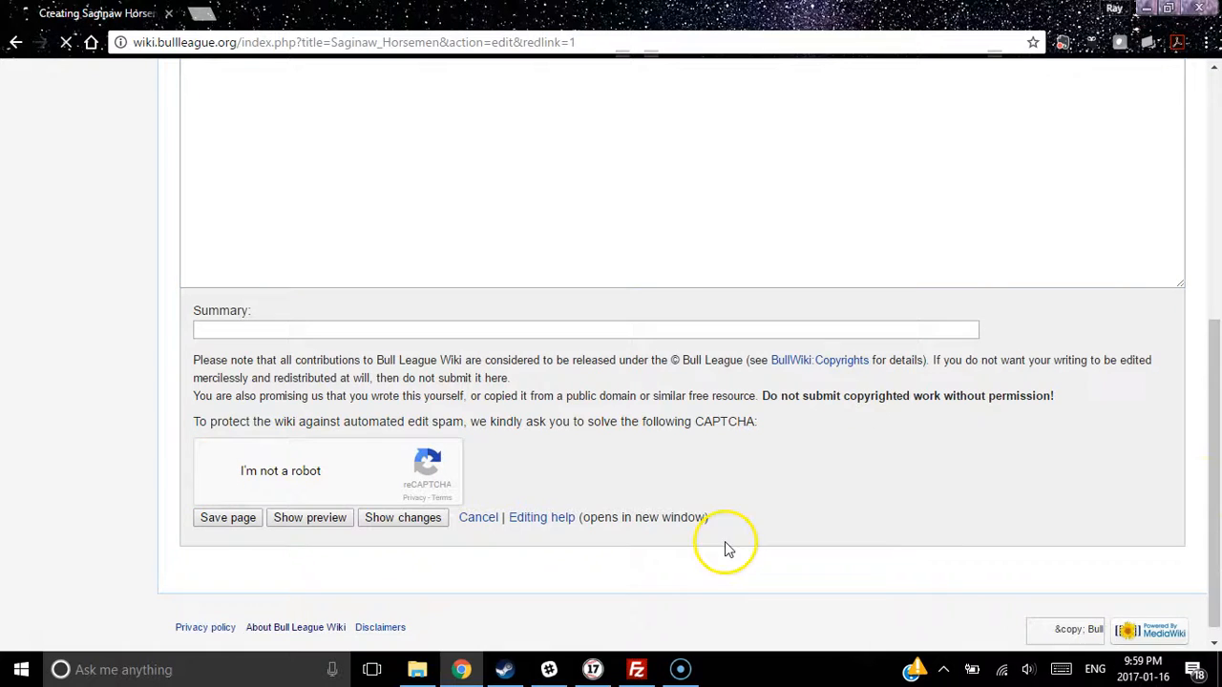
{"action": "left_click_drag", "start_coordinate": [1208, 490], "coordinate": [1216, 463]}
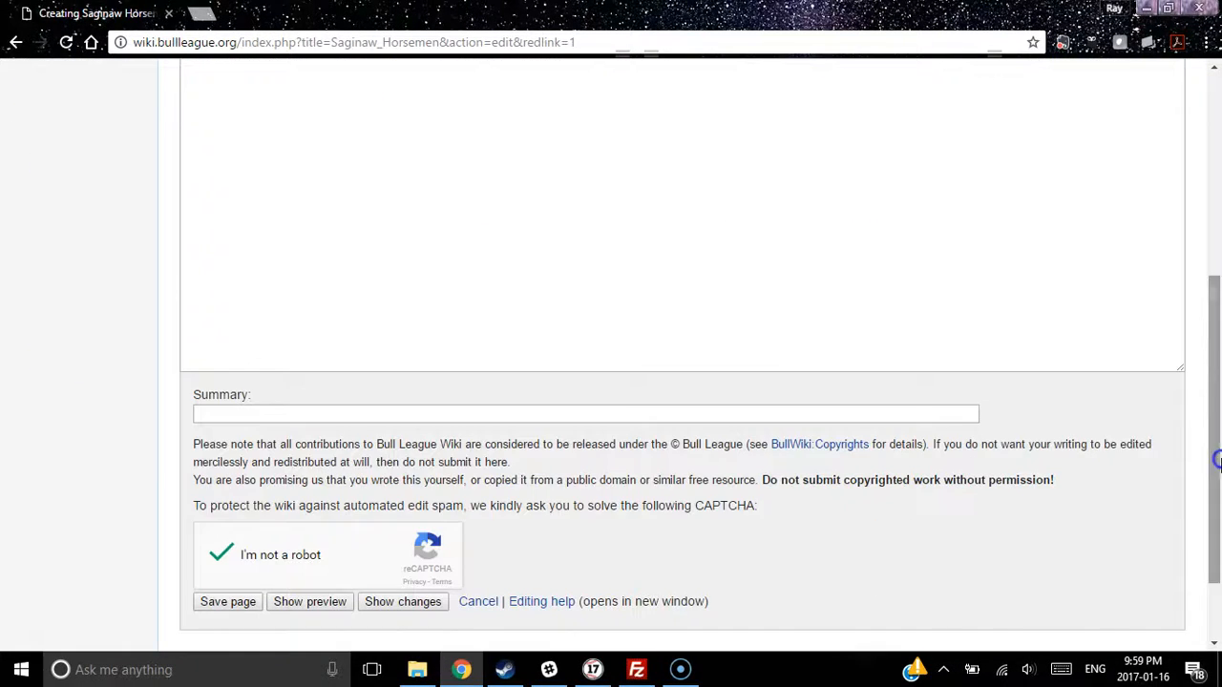
{"action": "left_click", "coordinate": [221, 605]}
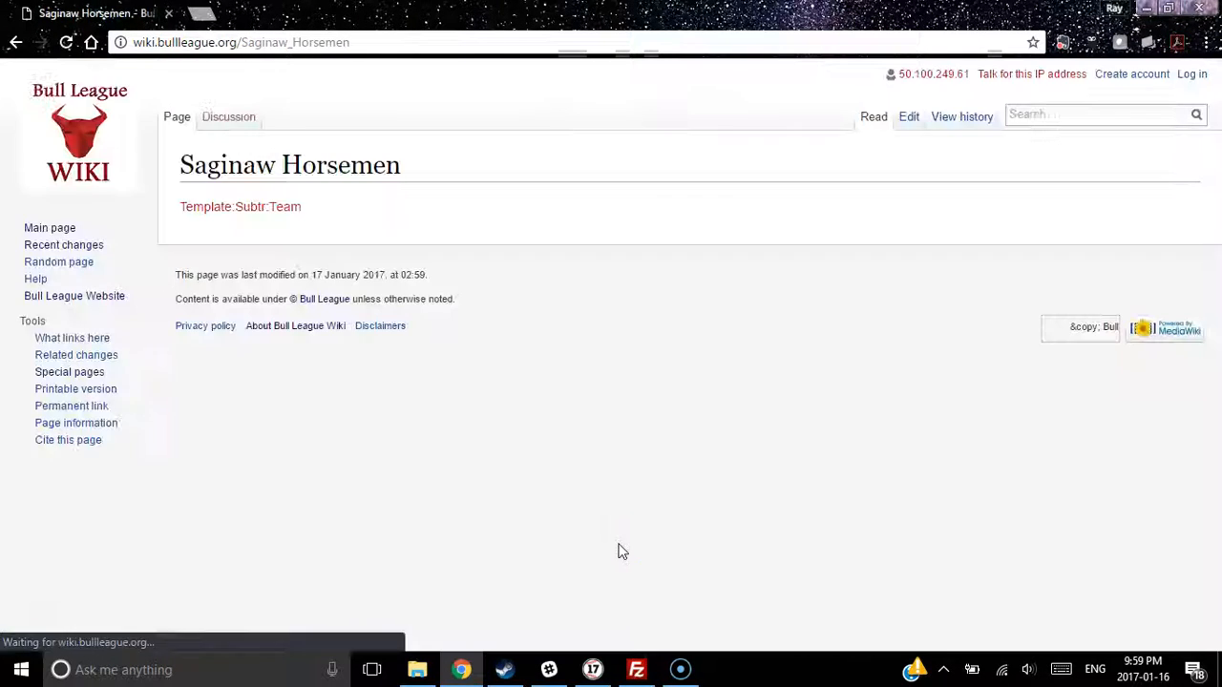
Edit the Saginaw Horsemen page, replace its text with {{subst:team}}, and submit the change with the CAPTCHA completed
{"action": "left_click", "coordinate": [910, 119]}
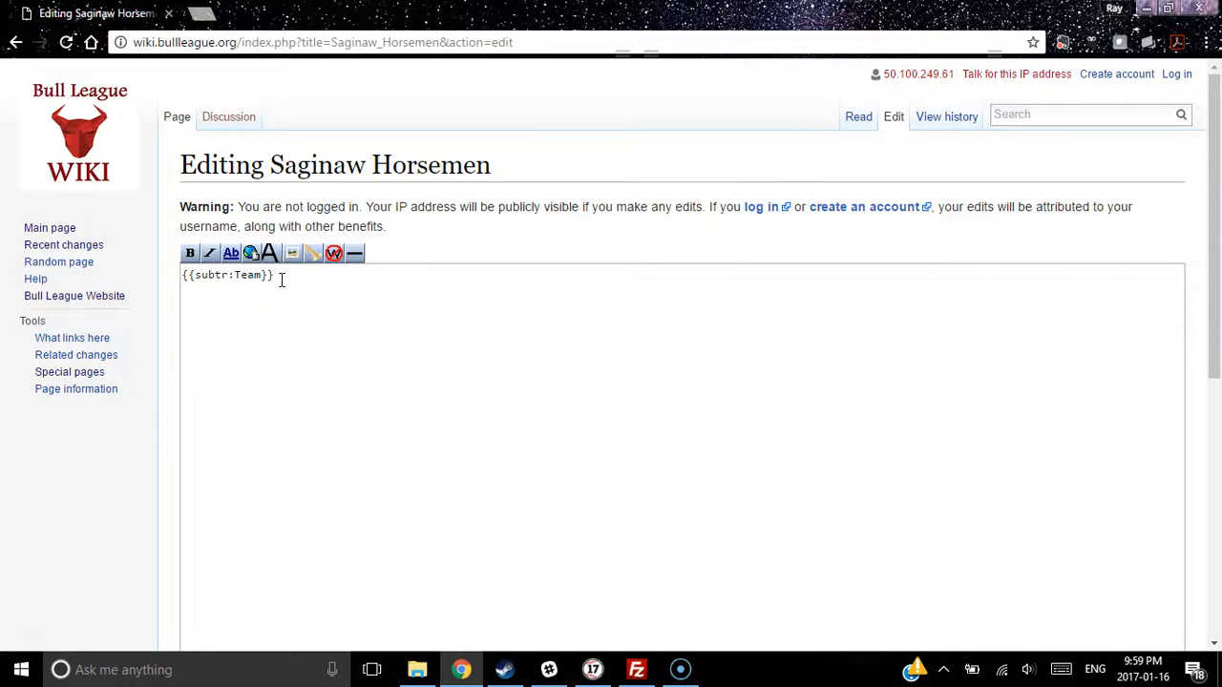
{"action": "left_click_drag", "start_coordinate": [282, 278], "coordinate": [140, 278]}
{"action": "type", "text": "[["}
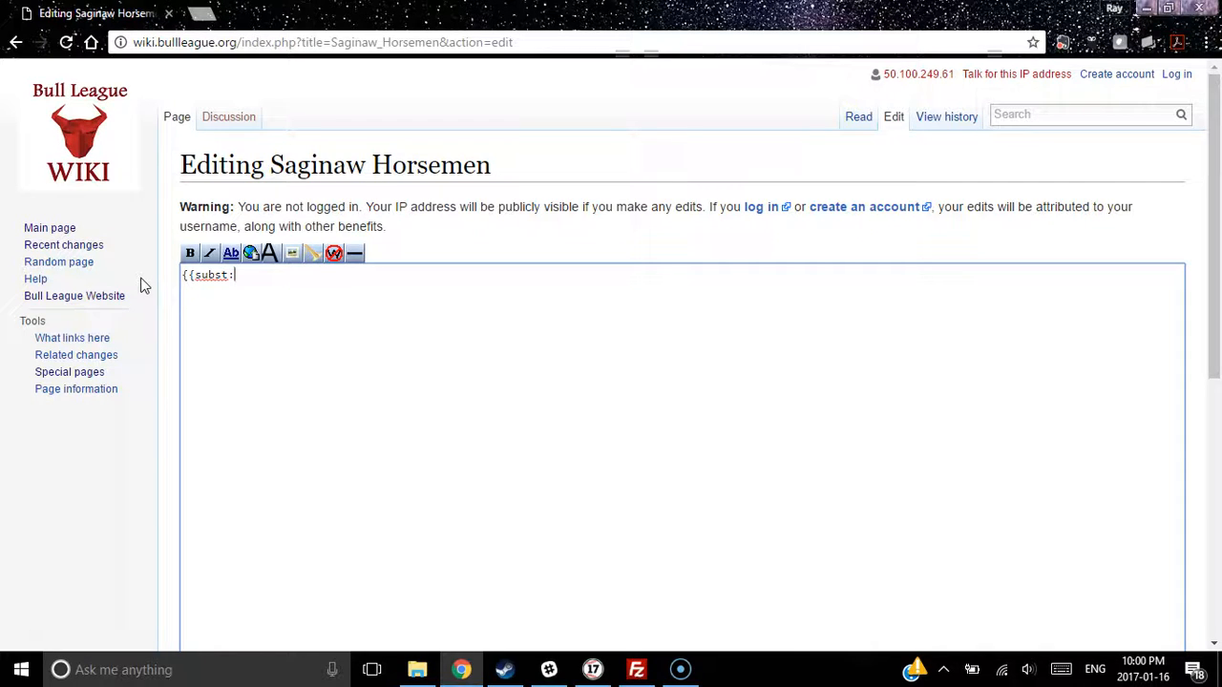
{"action": "type", "text": "team}}"}
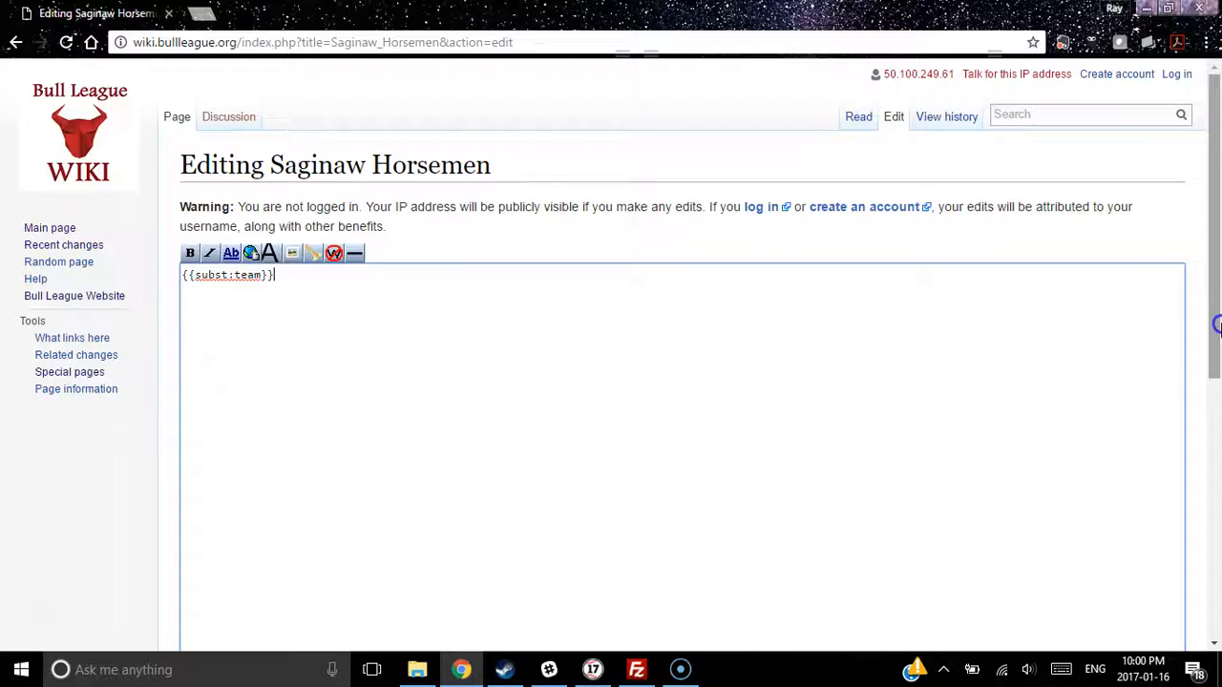
{"action": "left_click_drag", "start_coordinate": [1215, 325], "coordinate": [1215, 533]}
{"action": "left_click", "coordinate": [217, 490]}
{"action": "left_click", "coordinate": [225, 538]}
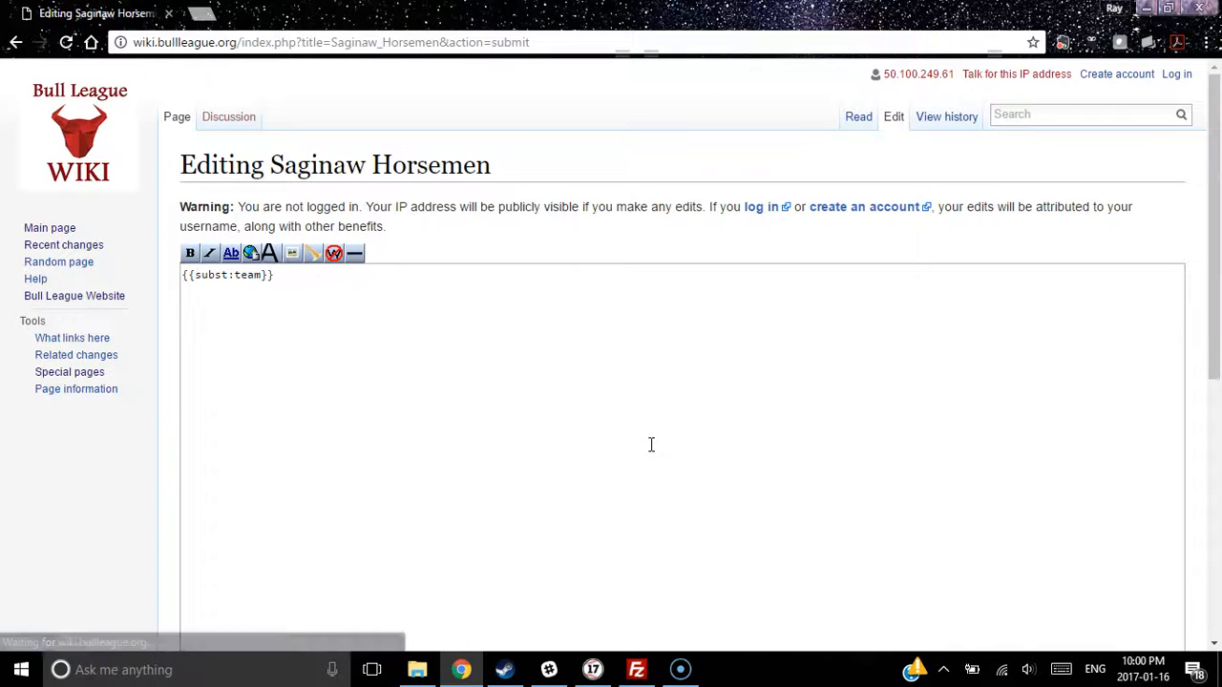
Save the Saginaw Horsemen page with its CAPTCHA completed and look through the sections generated from the team template
{"action": "left_click_drag", "start_coordinate": [1215, 270], "coordinate": [1216, 487]}
{"action": "left_click", "coordinate": [219, 491]}
{"action": "left_click", "coordinate": [226, 537]}
{"action": "left_click", "coordinate": [225, 537]}
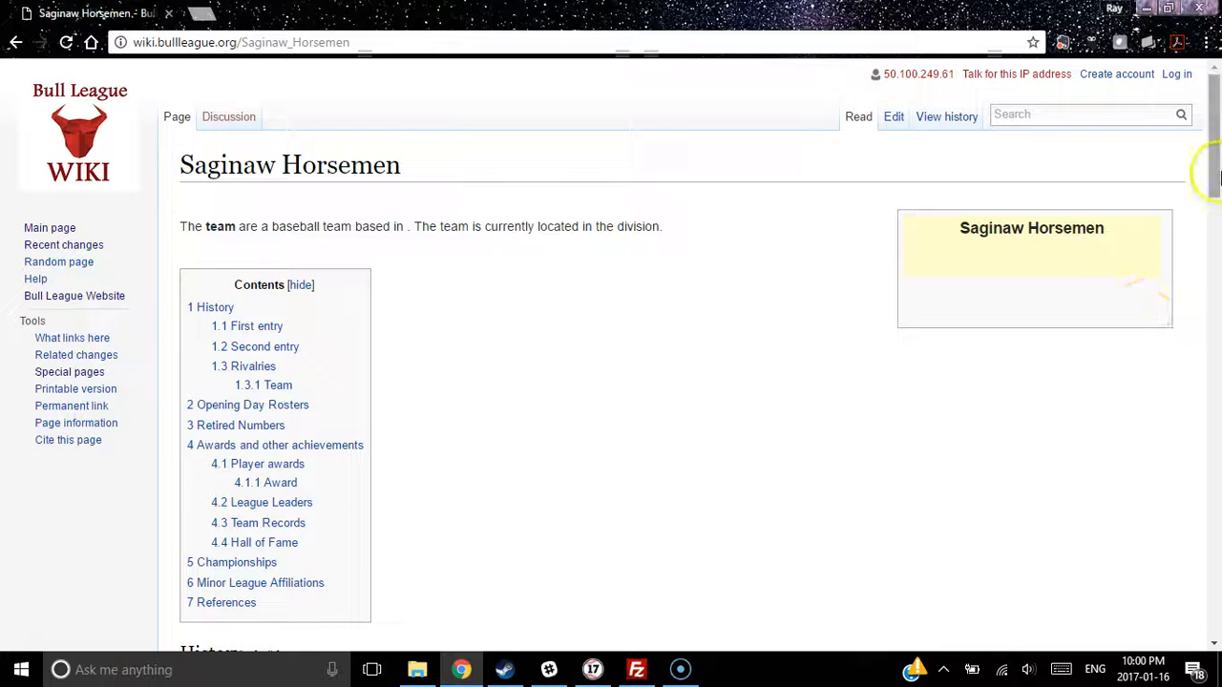
{"action": "left_click_drag", "start_coordinate": [1209, 169], "coordinate": [1216, 614]}
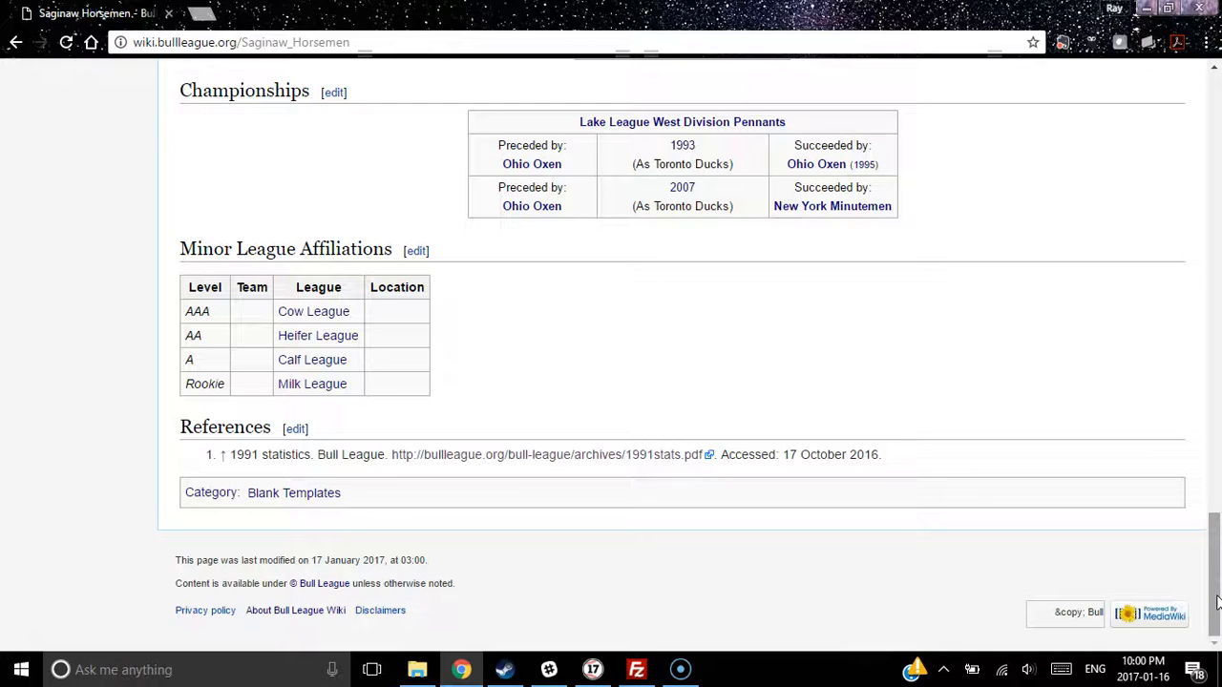
{"action": "left_click_drag", "start_coordinate": [1217, 601], "coordinate": [1217, 129]}
Open the Saginaw Horsemen page for editing and set the Teambox year to 2012 and location to Saginaw, MI {{UsaFlag}}
{"action": "left_click", "coordinate": [893, 116]}
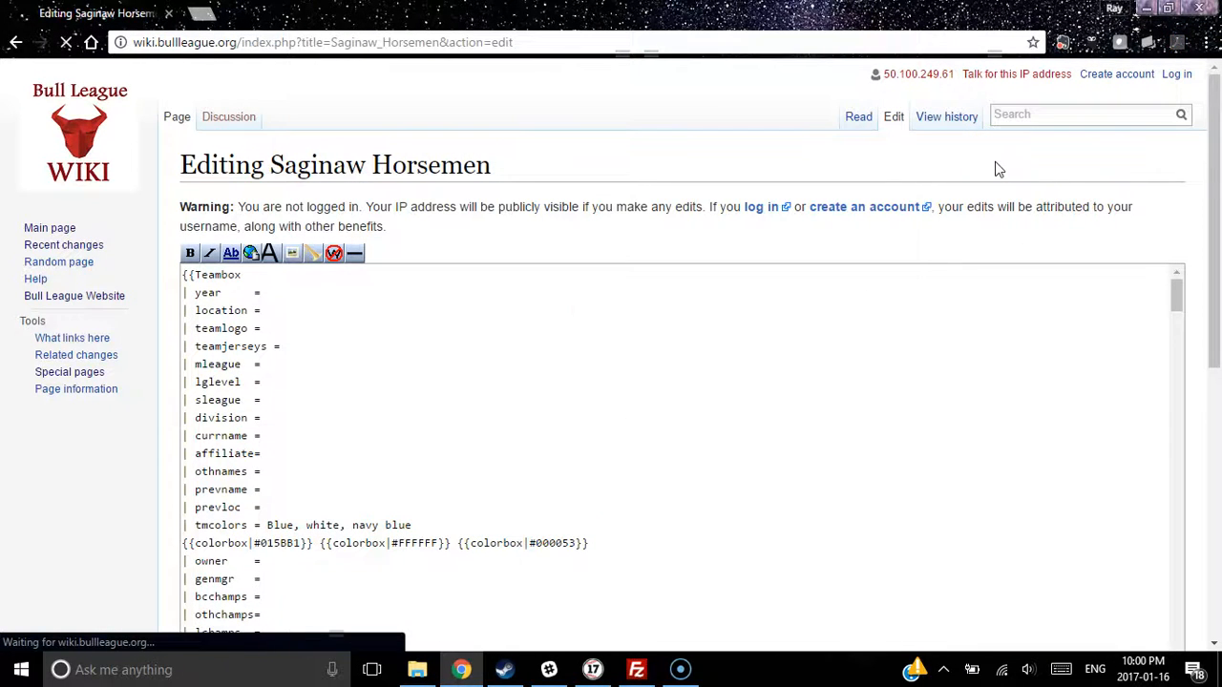
{"action": "left_click", "coordinate": [327, 294]}
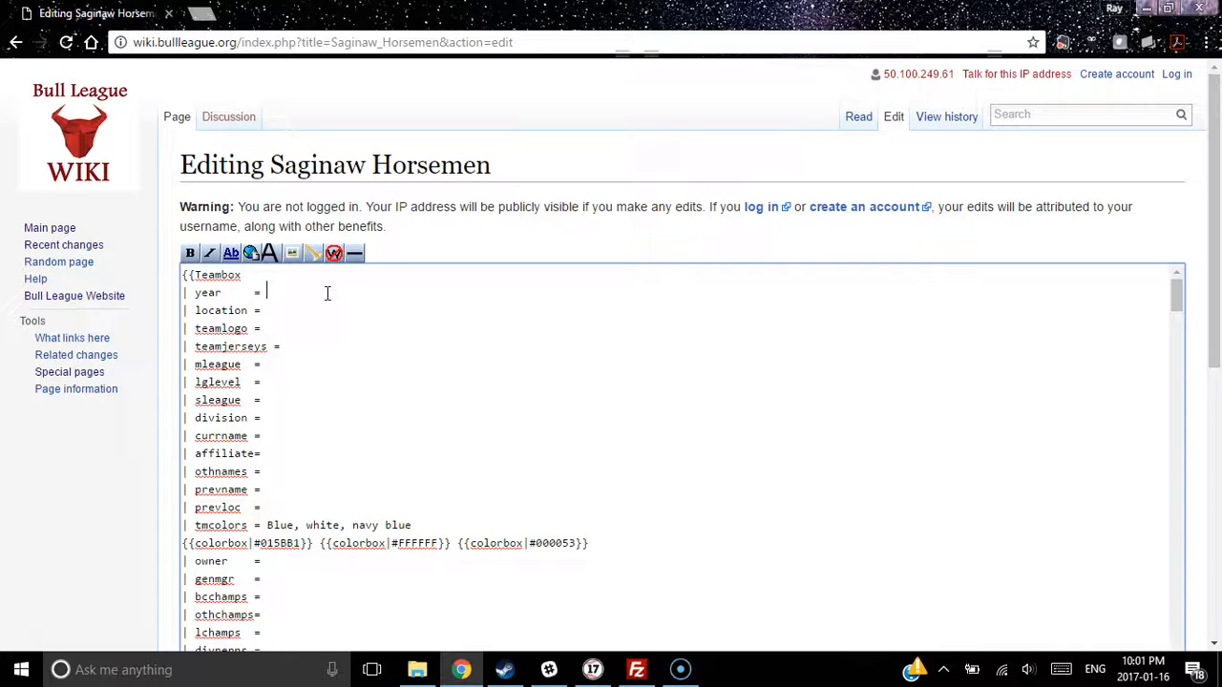
{"action": "type", "text": "2012 | location = "}
{"action": "type", "text": "Saginaw, MI {{Us"}
{"action": "type", "text": "aFlag}}"}
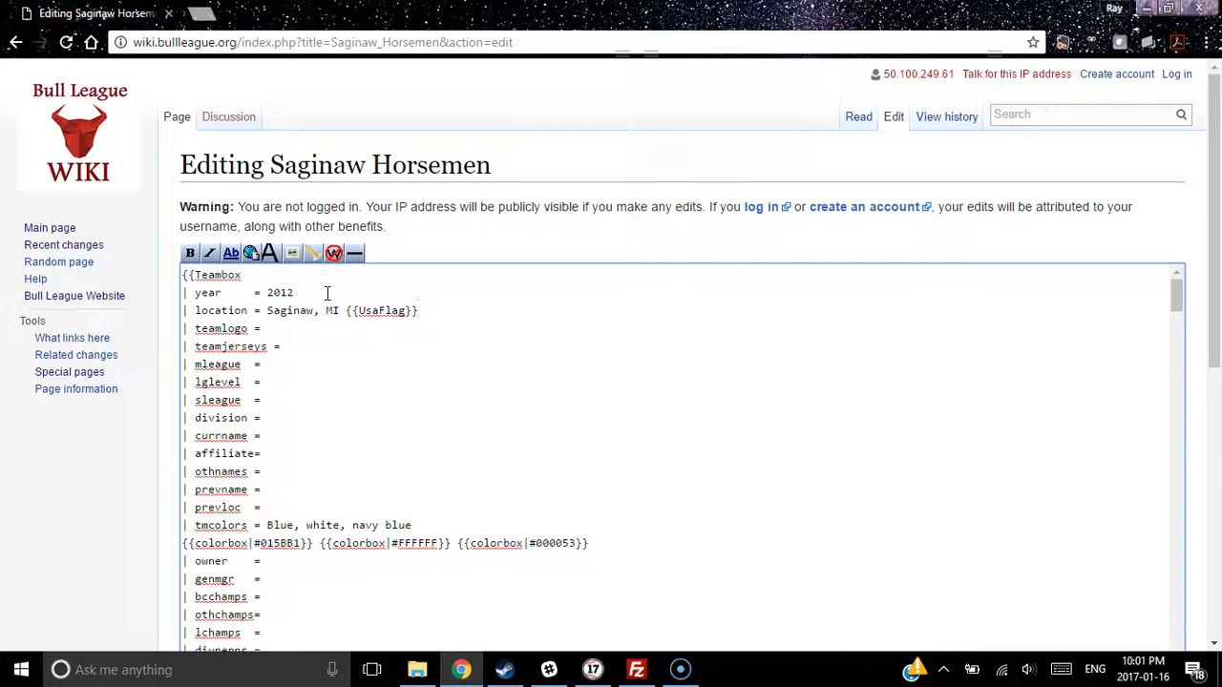
Set the Teambox mleague to [[Heifer League]] and lglevel to AA
{"action": "left_click", "coordinate": [308, 325]}
{"action": "left_click_drag", "start_coordinate": [345, 311], "coordinate": [403, 308]}
{"action": "left_click", "coordinate": [288, 324]}
{"action": "key", "text": "Down"}
{"action": "type", "text": "A"}
{"action": "key", "text": "Up"}
{"action": "type", "text": "[[Heifer League]]"}
{"action": "key", "text": "Down"}
{"action": "key", "text": "Down"}
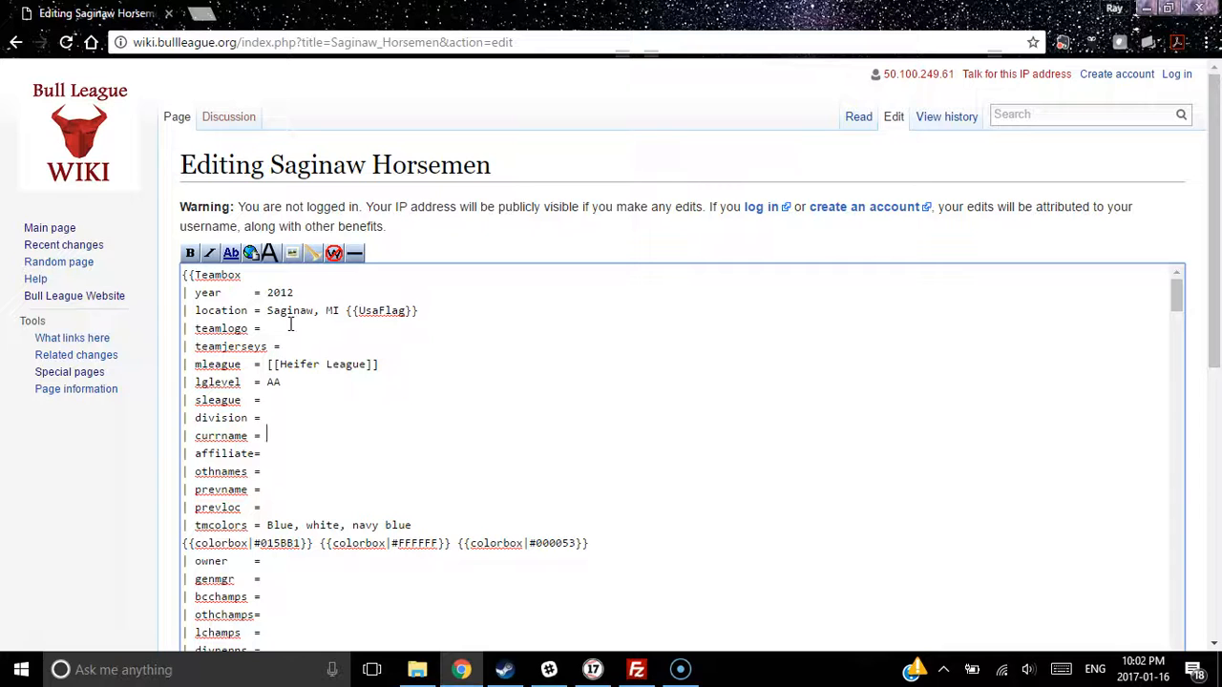
Set the Teambox currname to Saginaw Horsemen (2012-2017)
{"action": "type", "text": "Sagina"}
{"action": "key", "text": "BackSpace"}
{"action": "type", "text": "aHorsemen (212-2017"}
{"action": "key", "text": "BackSpace"}
{"action": "key", "text": "BackSpace"}
{"action": "key", "text": "BackSpace"}
{"action": "key", "text": "BackSpace"}
{"action": "key", "text": "BackSpace"}
{"action": "key", "text": "BackSpace"}
{"action": "key", "text": "BackSpace"}
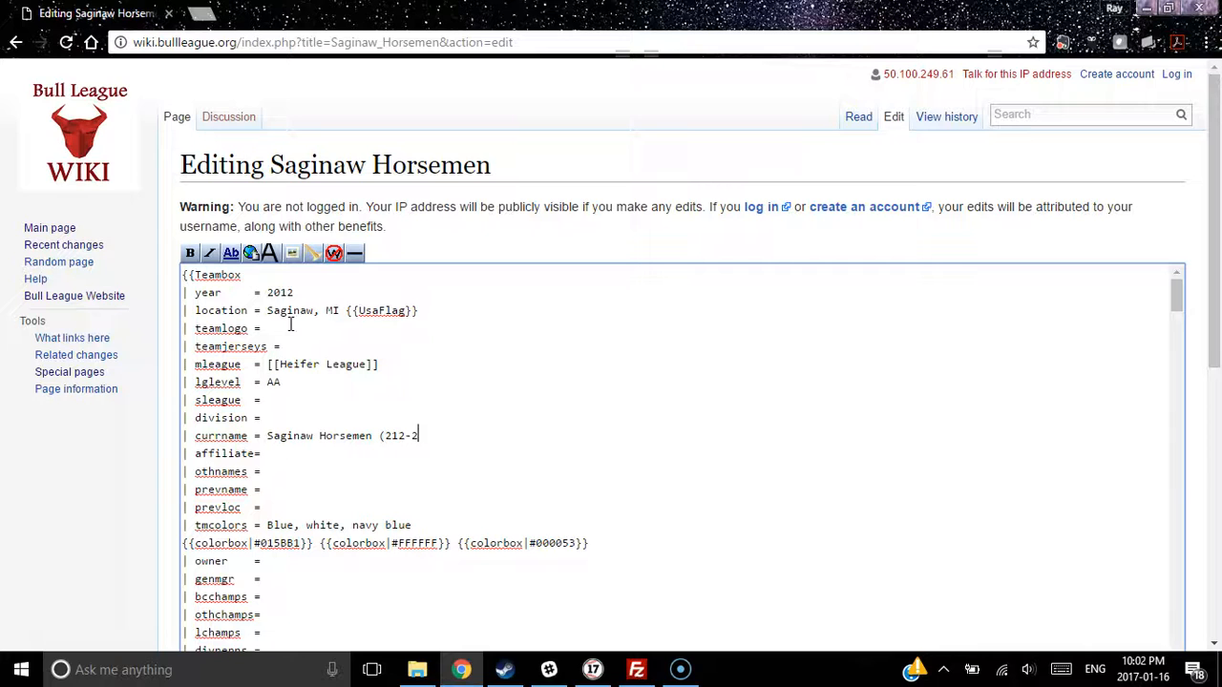
{"action": "type", "text": "012"}
{"action": "type", "text": "-2017) | affiliate= "}
Set the Teambox affiliate to a link reading [[Arizona Cowboys]]
{"action": "type", "text": "[[Arizona"}
{"action": "type", "text": " Cowboy]]"}
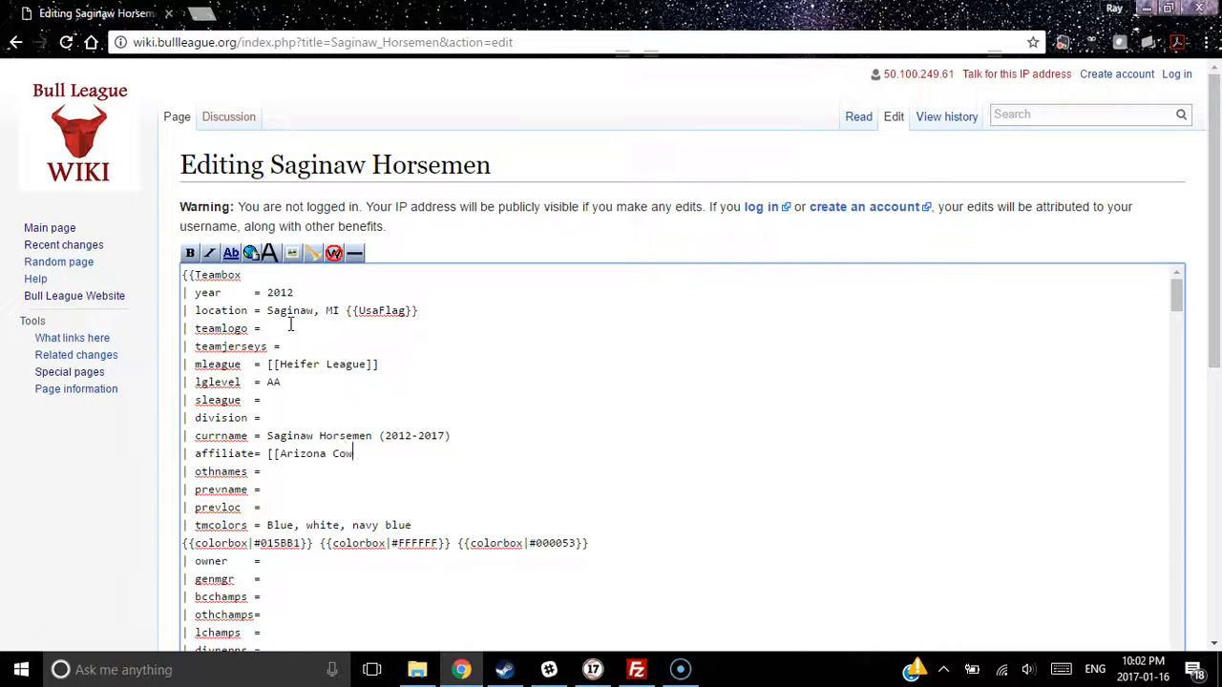
{"action": "key", "text": "BackSpace"}
{"action": "key", "text": "BackSpace"}
{"action": "key", "text": "BackSpace"}
{"action": "type", "text": "s"}
Fill in the introductory sentence with Saginaw Horsemen as the team name and Saginaw, Michigan as its base
{"action": "scroll", "coordinate": [1219, 263], "scroll_direction": "down", "scroll_amount": 1}
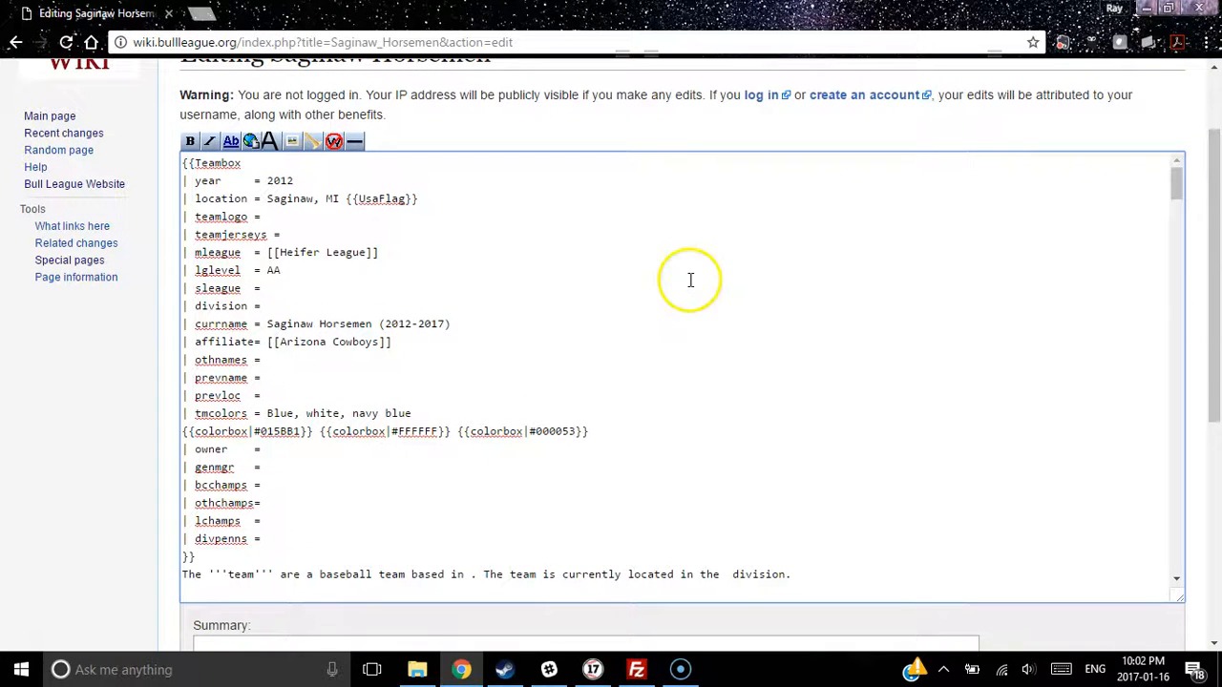
{"action": "key", "text": "Down"}
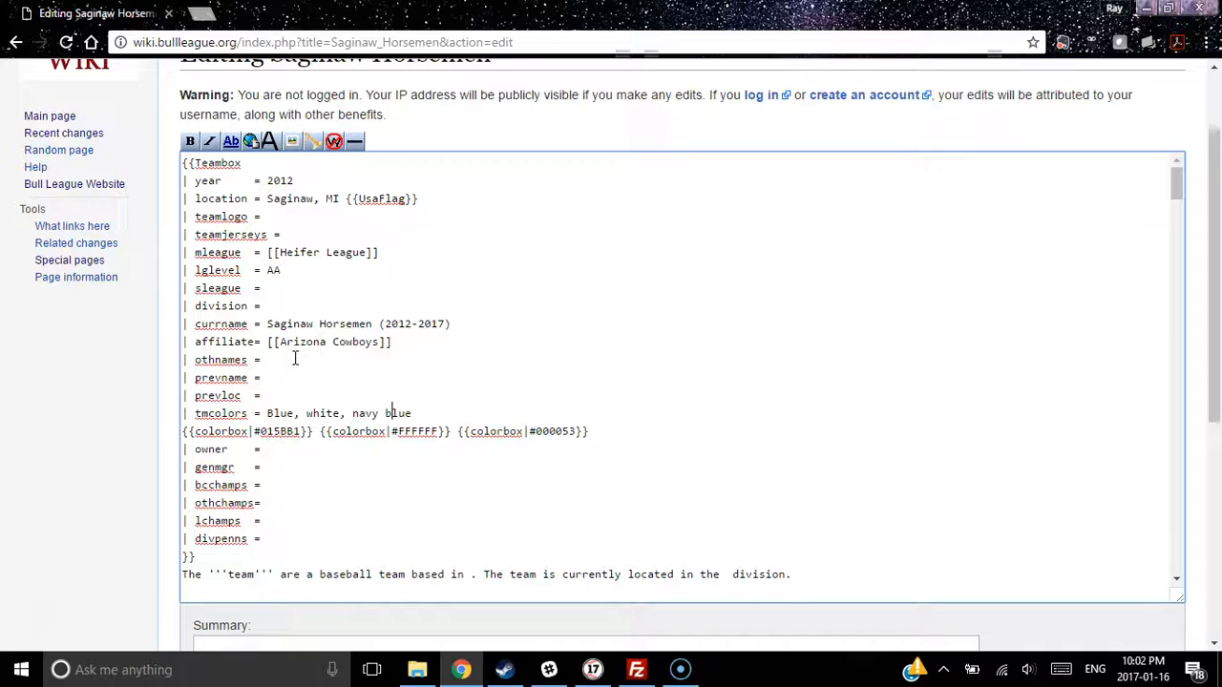
{"action": "left_click", "coordinate": [295, 449]}
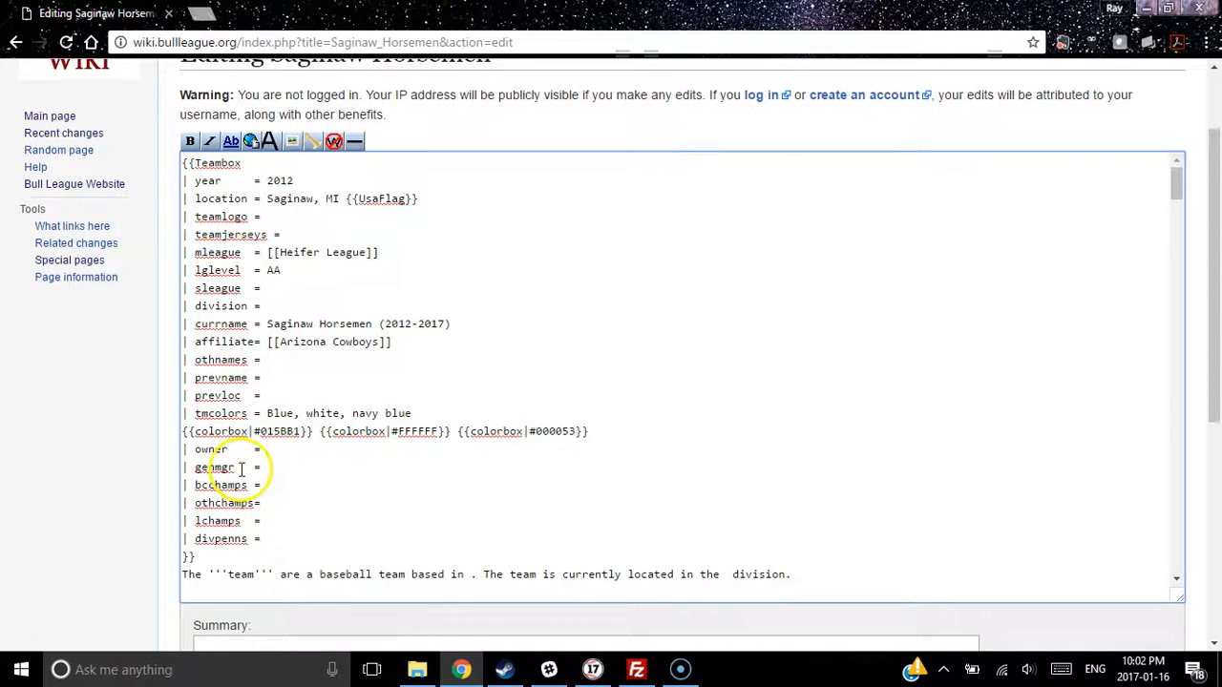
{"action": "double_click", "coordinate": [240, 573]}
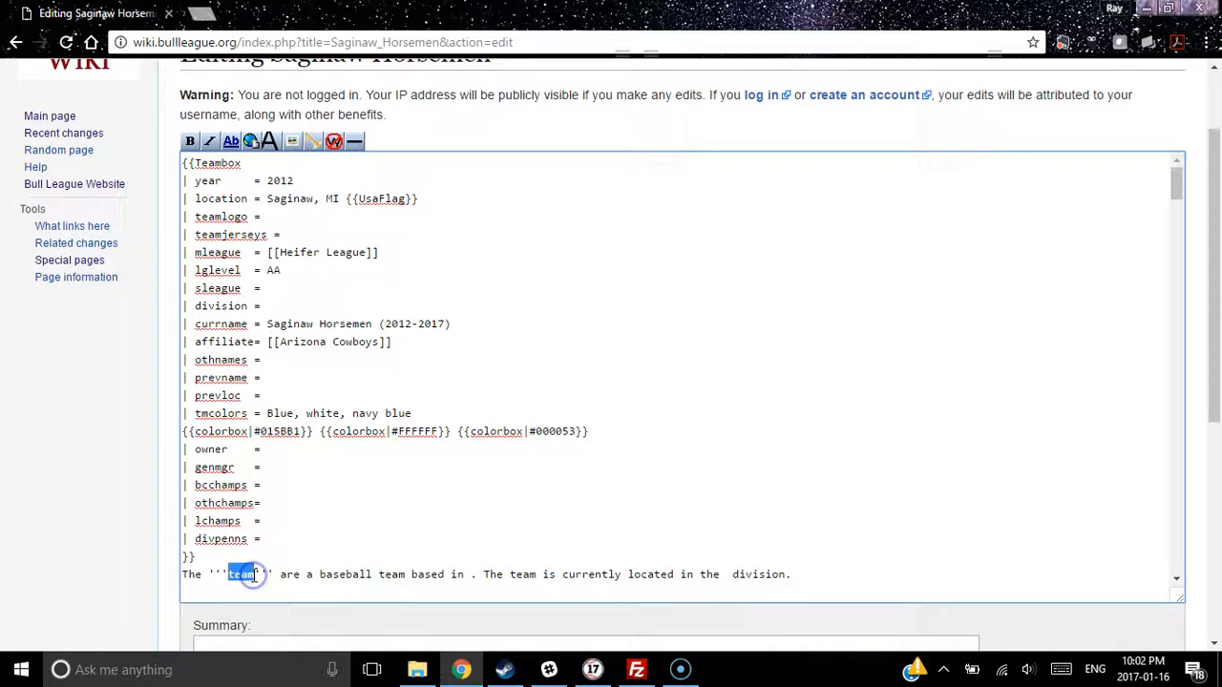
{"action": "type", "text": "Sagina "}
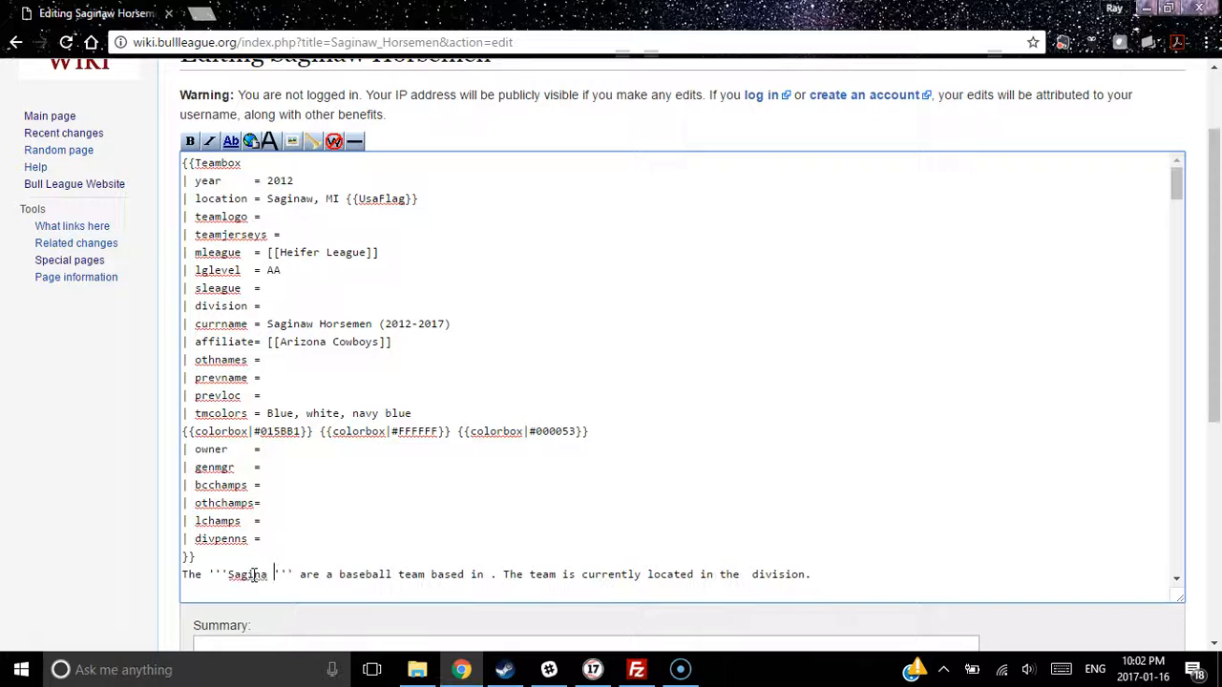
{"action": "type", "text": "Horsemen"}
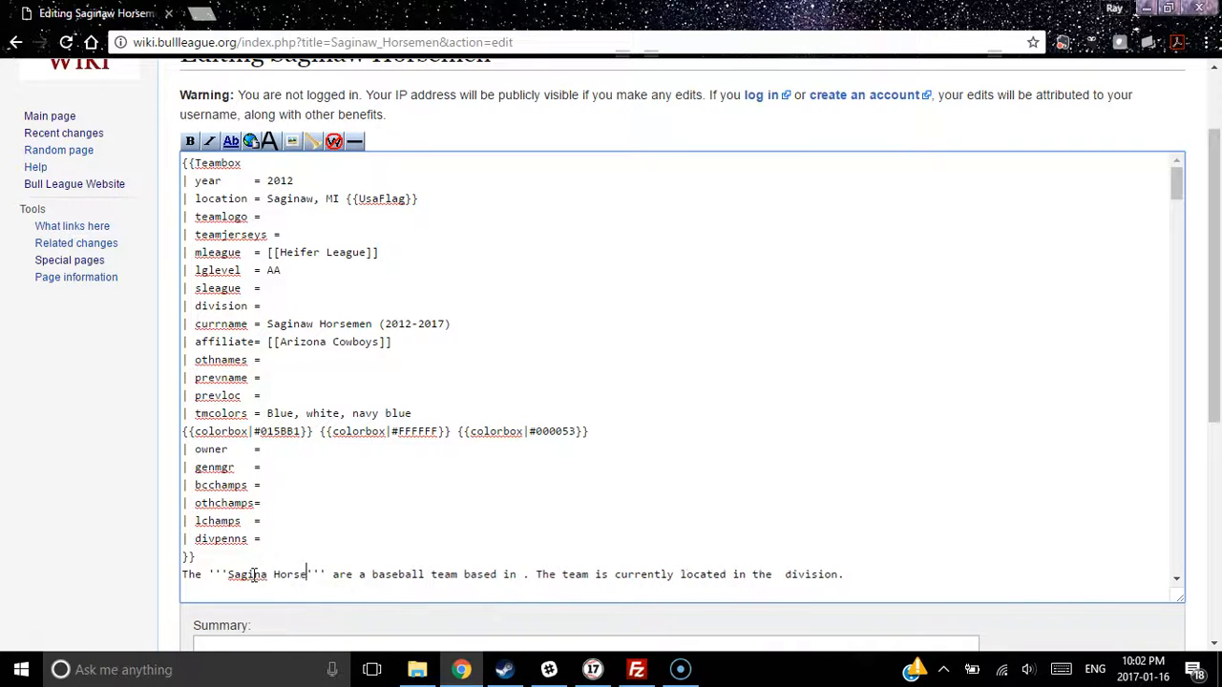
{"action": "left_click", "coordinate": [268, 575]}
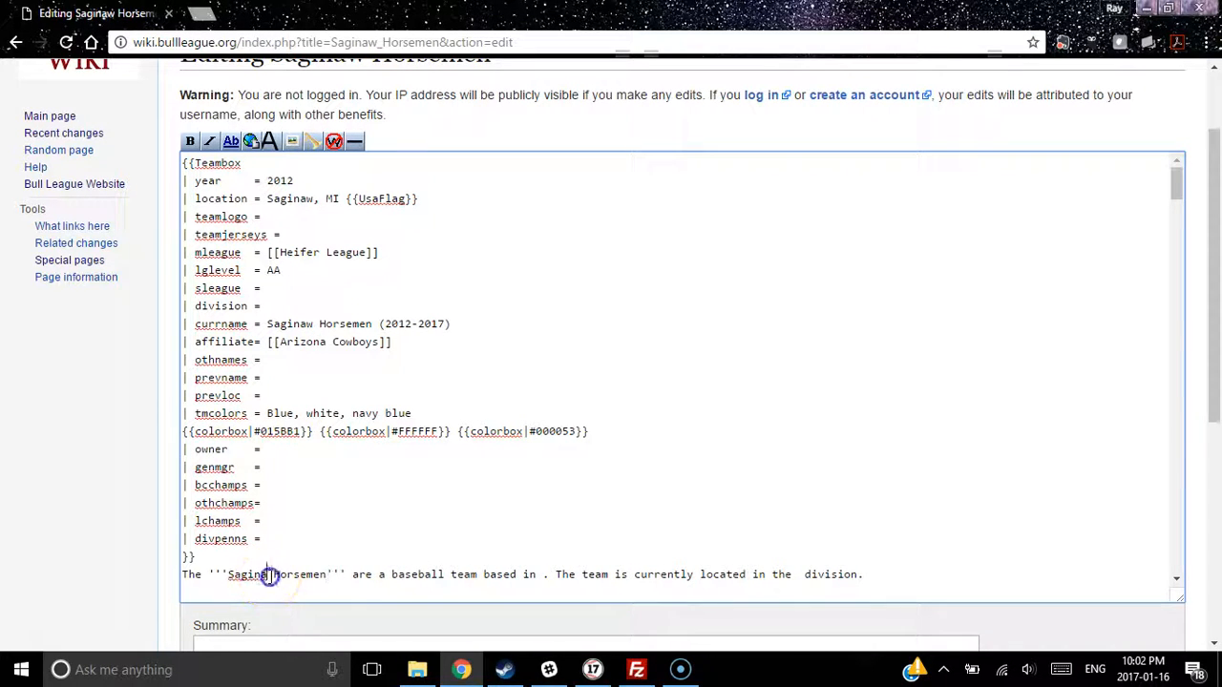
{"action": "type", "text": "w"}
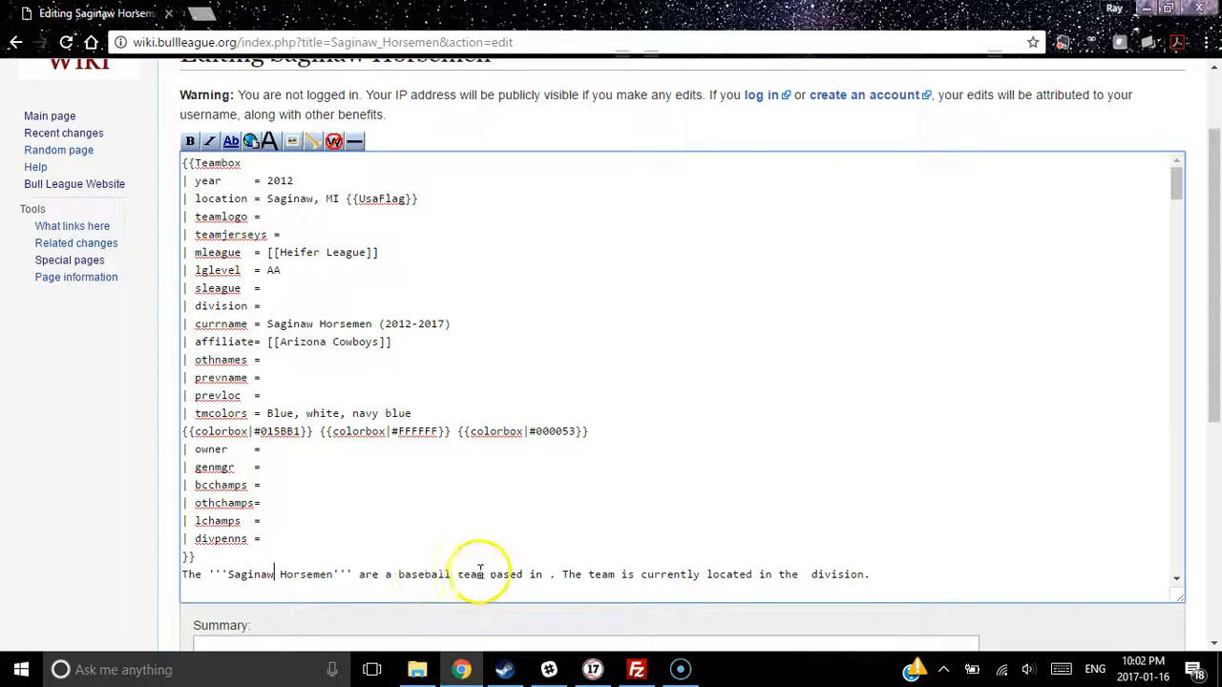
{"action": "left_click", "coordinate": [547, 574]}
{"action": "type", "text": "Saginaw, "}
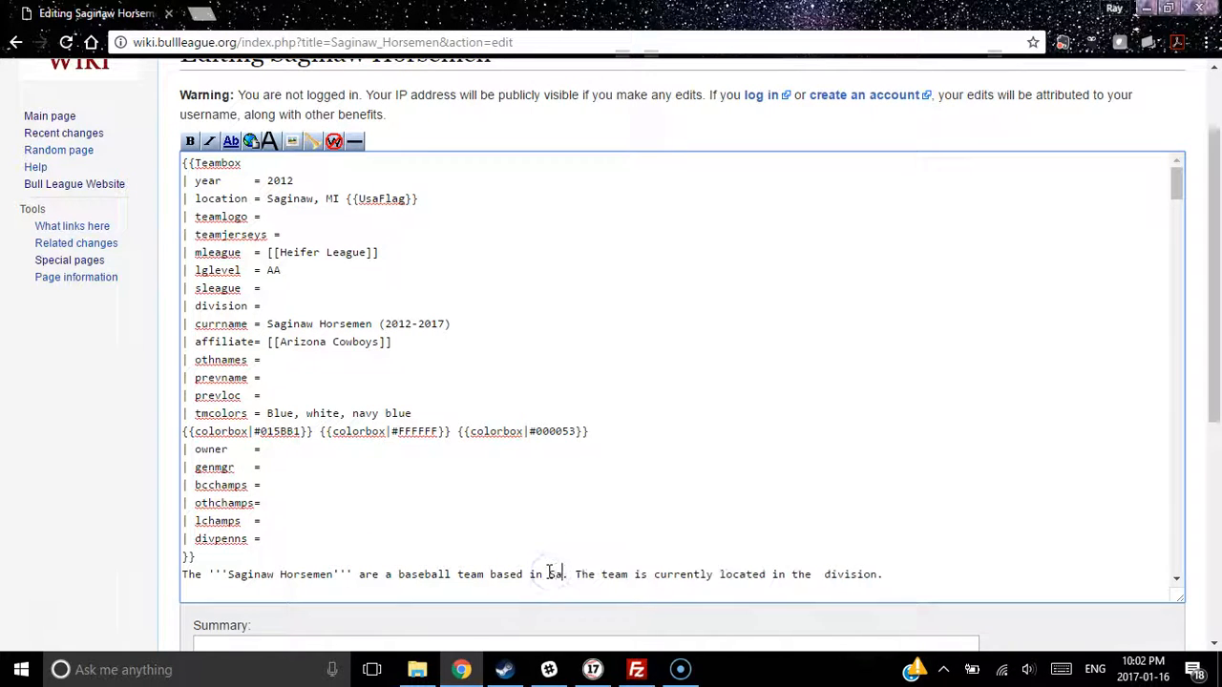
{"action": "type", "text": "Michigan"}
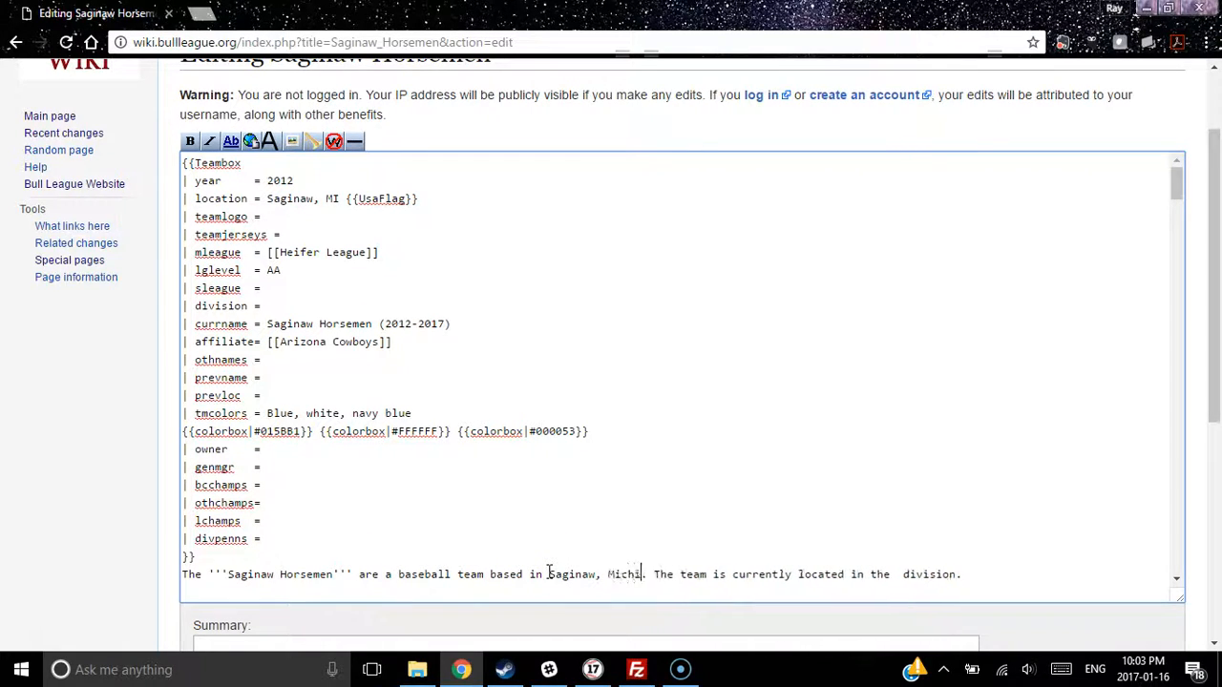
Insert a [[Heifer League]] link before "baseball team" in the introductory sentence
{"action": "left_click", "coordinate": [398, 574]}
{"action": "type", "text": "[[Heifer Leag"}
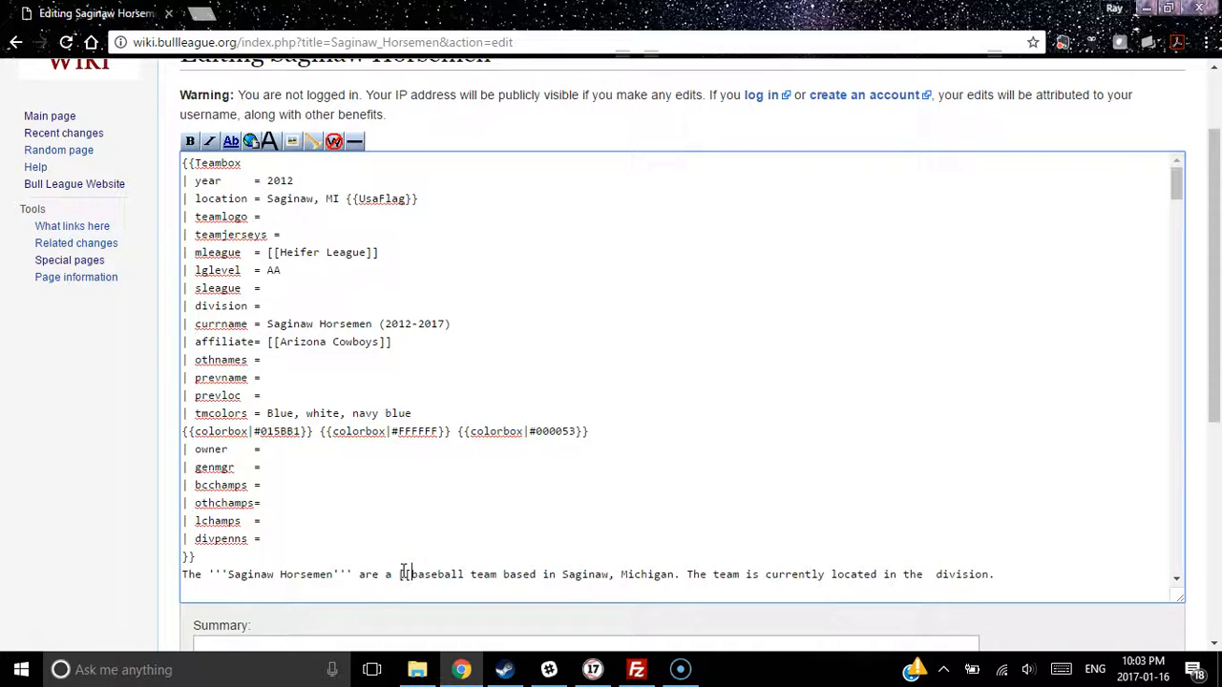
{"action": "type", "text": "ue]]"}
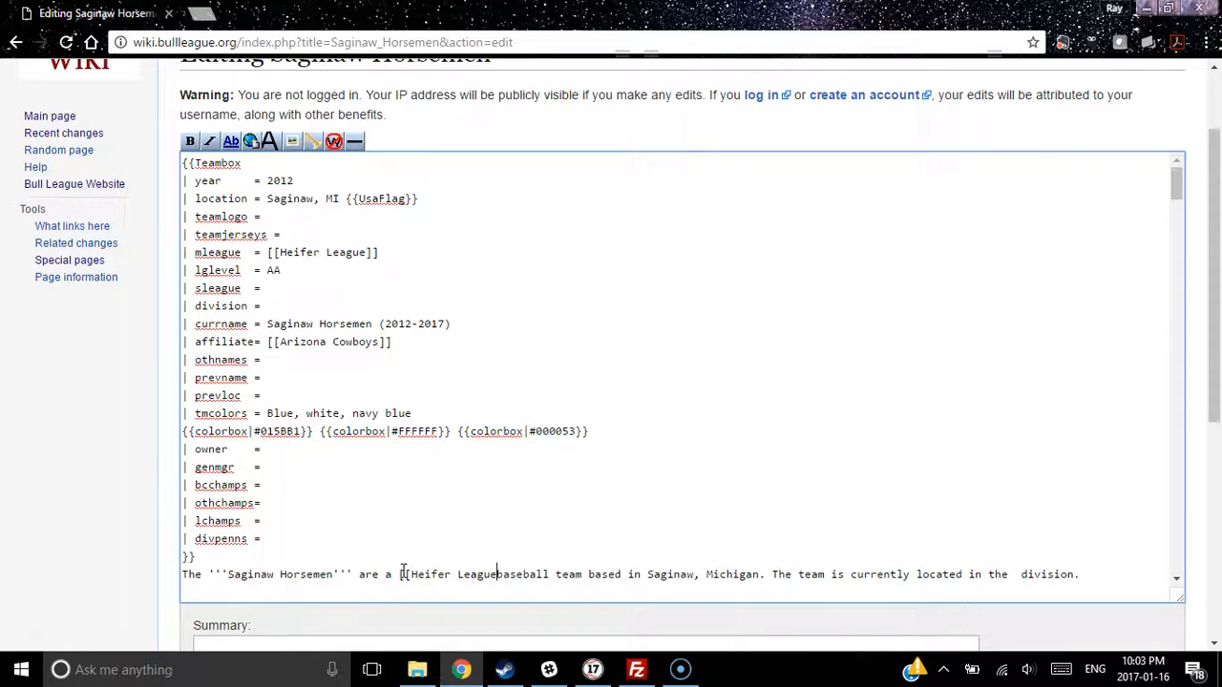
{"action": "left_click", "coordinate": [1035, 574]}
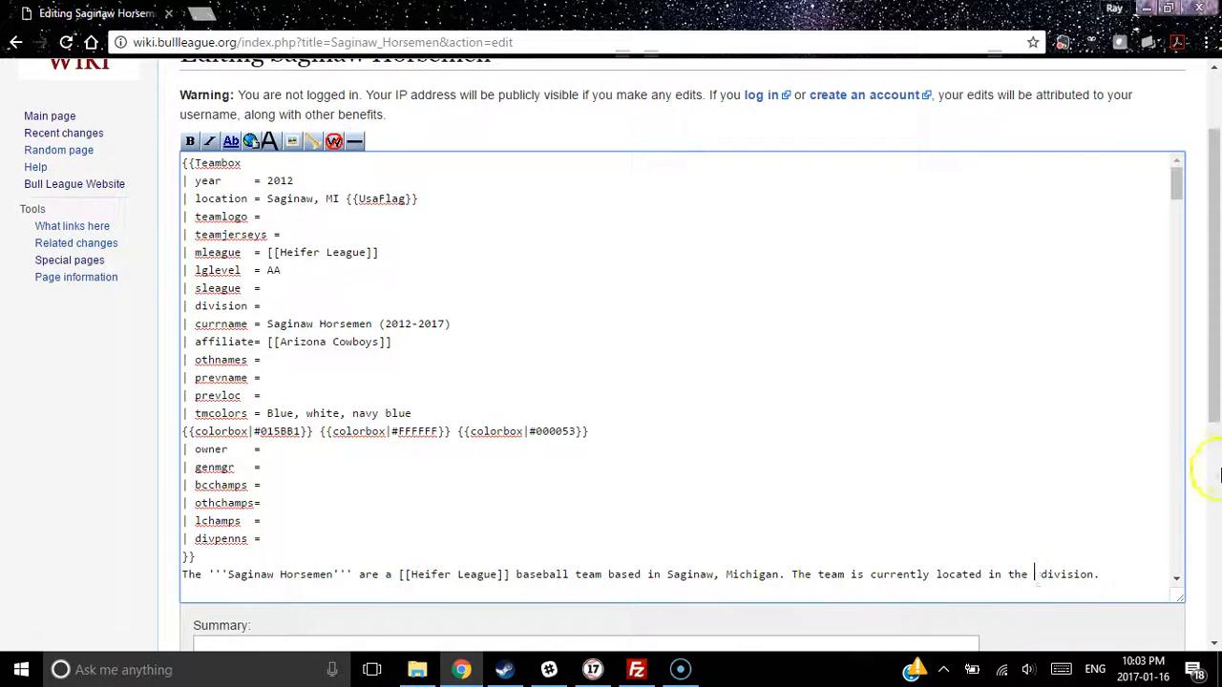
Delete the First entry, Second entry and Rivalries headings under History
{"action": "left_click", "coordinate": [1175, 581]}
{"action": "left_click_drag", "start_coordinate": [1176, 584], "coordinate": [1175, 580]}
{"action": "left_click_drag", "start_coordinate": [181, 360], "coordinate": [288, 431]}
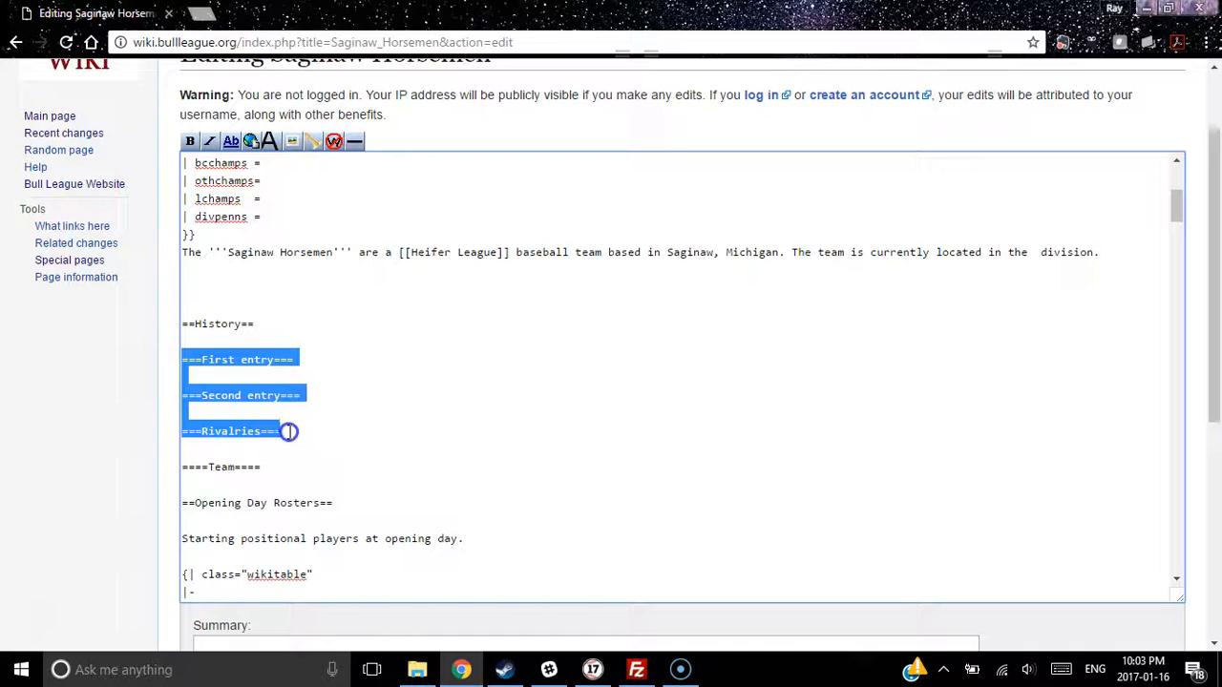
{"action": "key", "text": "Delete"}
{"action": "key", "text": "Delete"}
{"action": "key", "text": "Delete"}
Write under History: "The Saginaw Horsement were created in 2012 along with their affiliate club, the [[Arizona Cowboys]]."
{"action": "key", "text": "Return"}
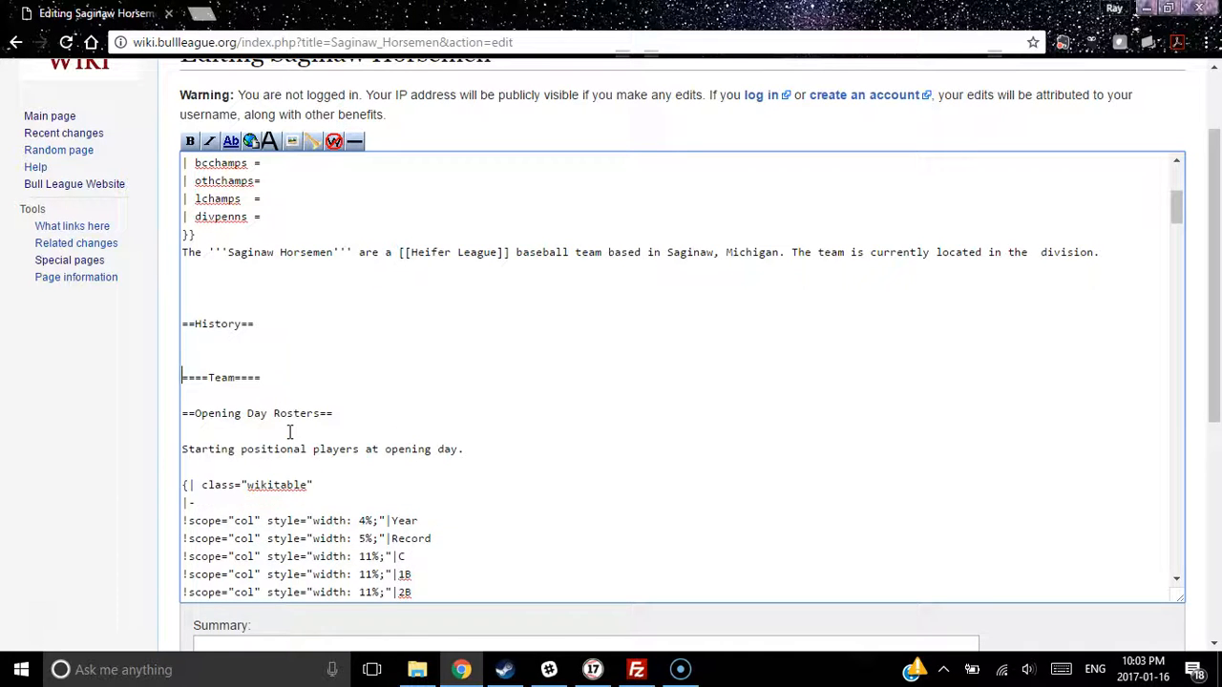
{"action": "key", "text": "Return"}
{"action": "key", "text": "Up"}
{"action": "key", "text": "Up"}
{"action": "type", "text": "Sagina"}
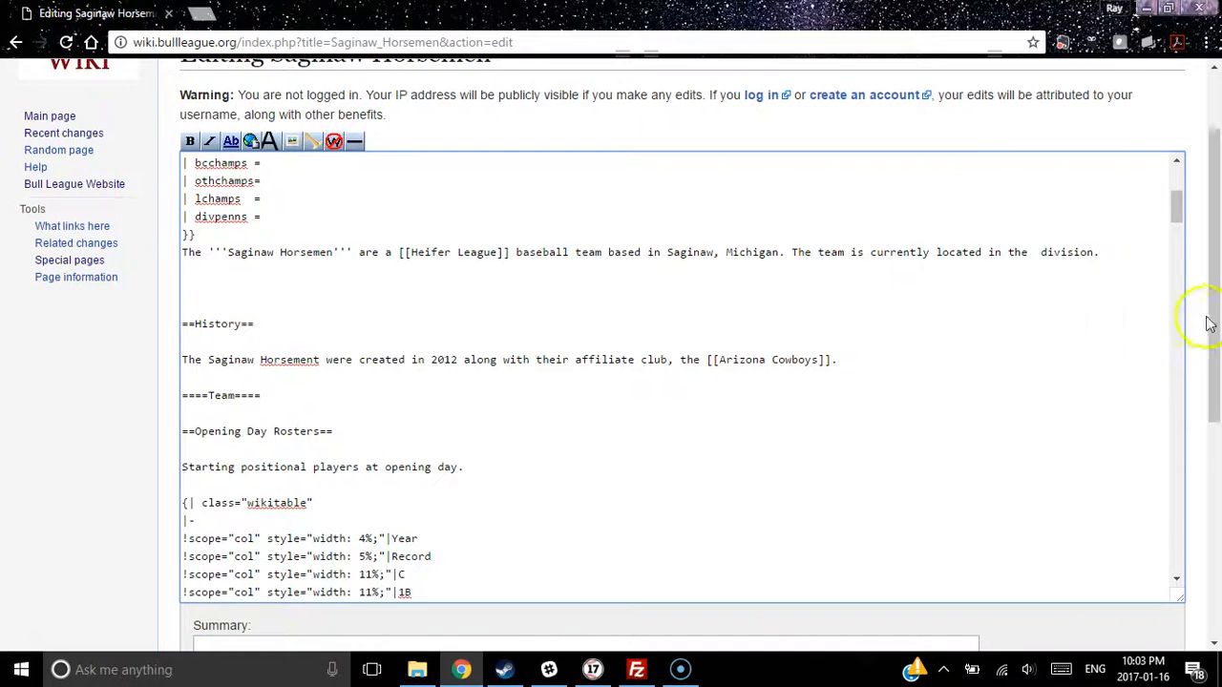
Delete the Opening Day Rosters and Retired Numbers sections preceding Awards and other achievements
{"action": "left_click_drag", "start_coordinate": [1208, 319], "coordinate": [1214, 361]}
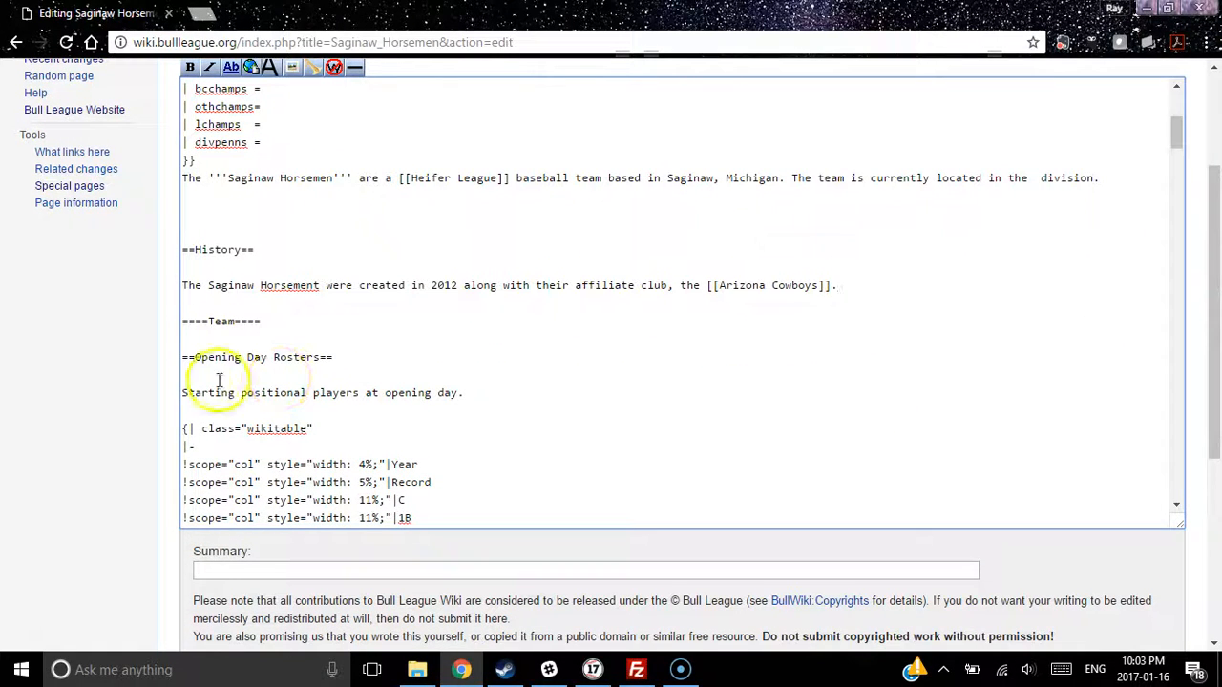
{"action": "left_click_drag", "start_coordinate": [184, 358], "coordinate": [310, 345]}
{"action": "key", "text": "Delete"}
{"action": "key", "text": "Delete"}
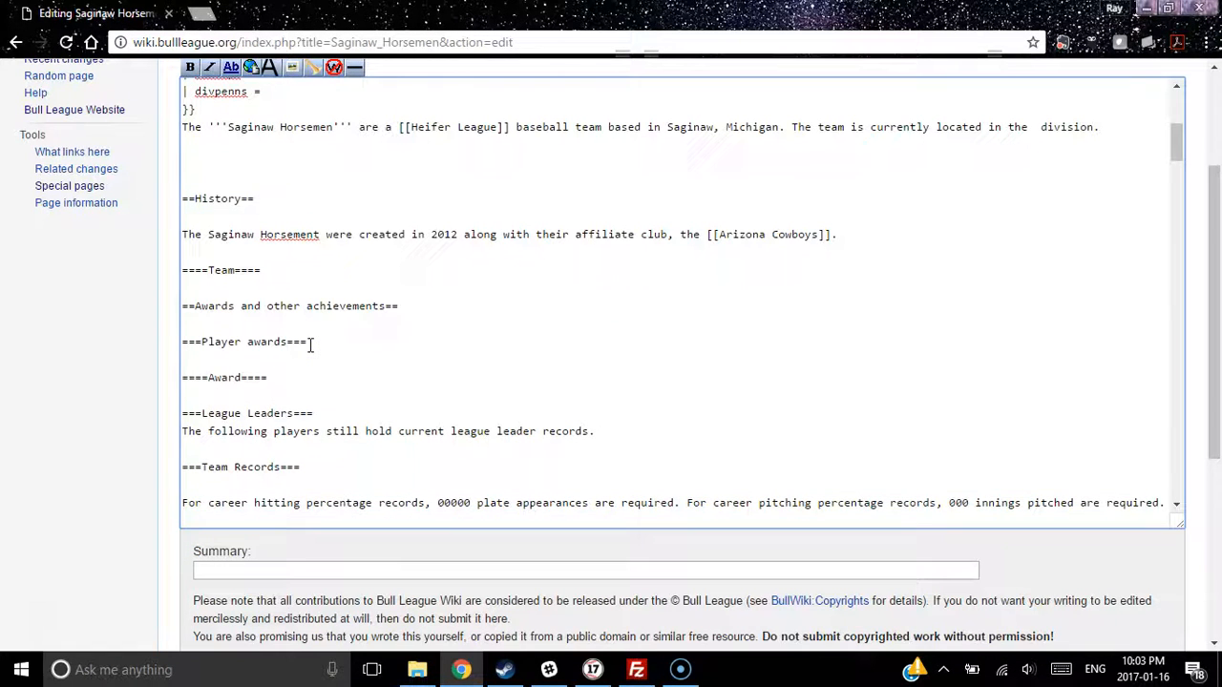
Delete the Player awards and League Leaders sections that precede Team Records
{"action": "left_click_drag", "start_coordinate": [181, 339], "coordinate": [631, 180]}
{"action": "key", "text": "Delete"}
{"action": "key", "text": "Delete"}
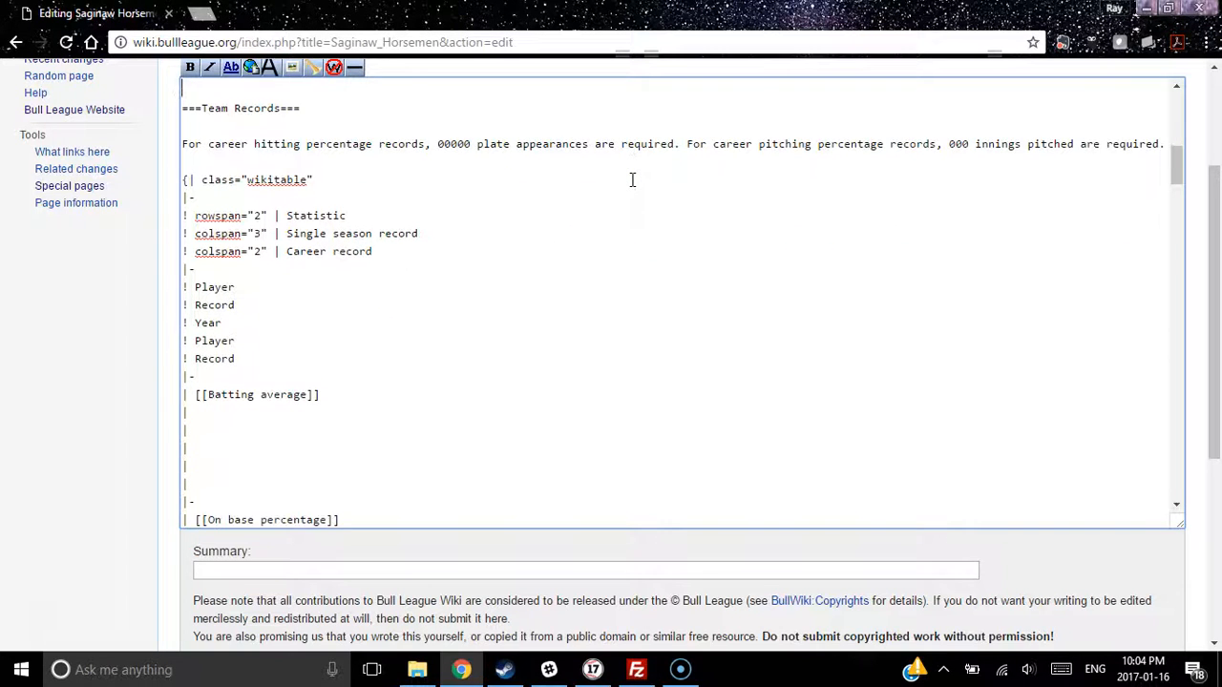
Delete the Hall of Fame, Championships and Minor League Affiliations sections between the Team Records table and References
{"action": "left_click_drag", "start_coordinate": [1176, 170], "coordinate": [1202, 435]}
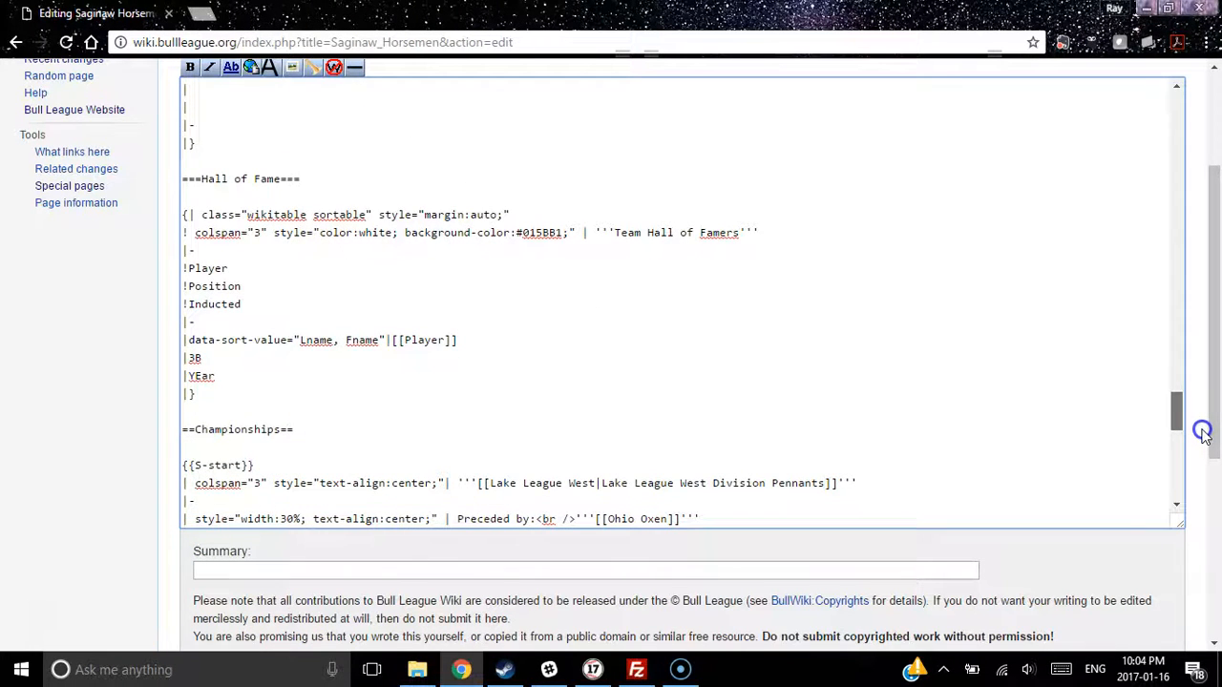
{"action": "left_click", "coordinate": [184, 178]}
{"action": "left_click_drag", "start_coordinate": [185, 178], "coordinate": [295, 191]}
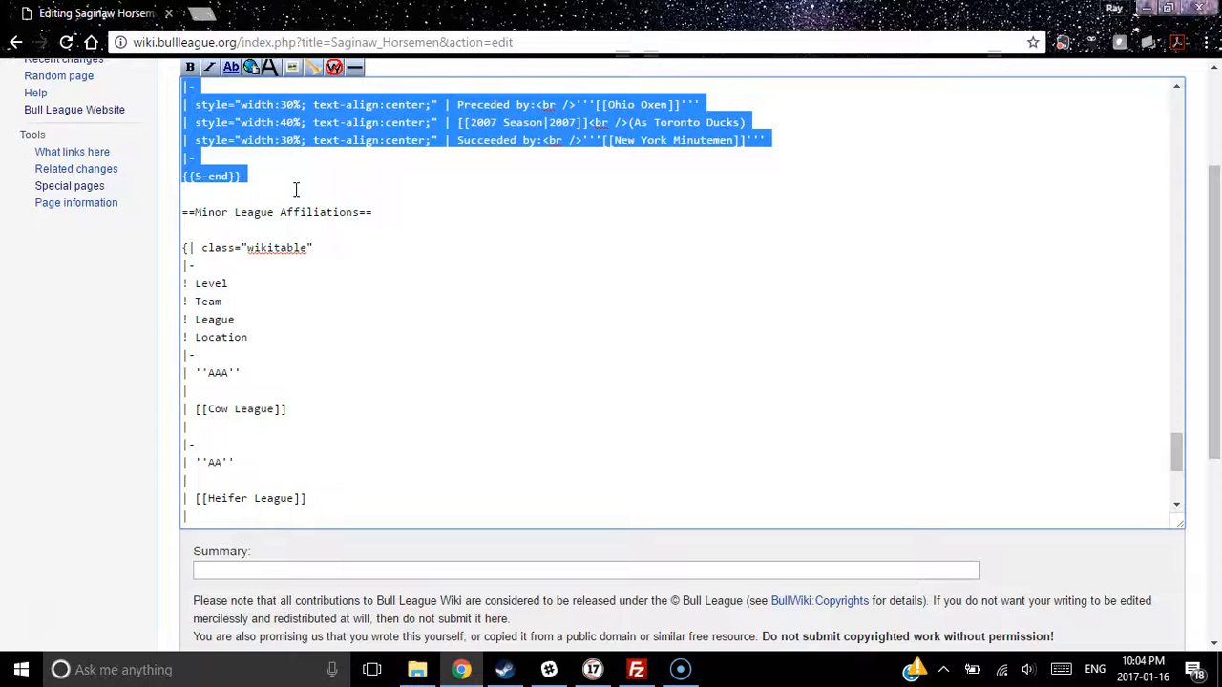
{"action": "left_click_drag", "start_coordinate": [295, 189], "coordinate": [295, 189]}
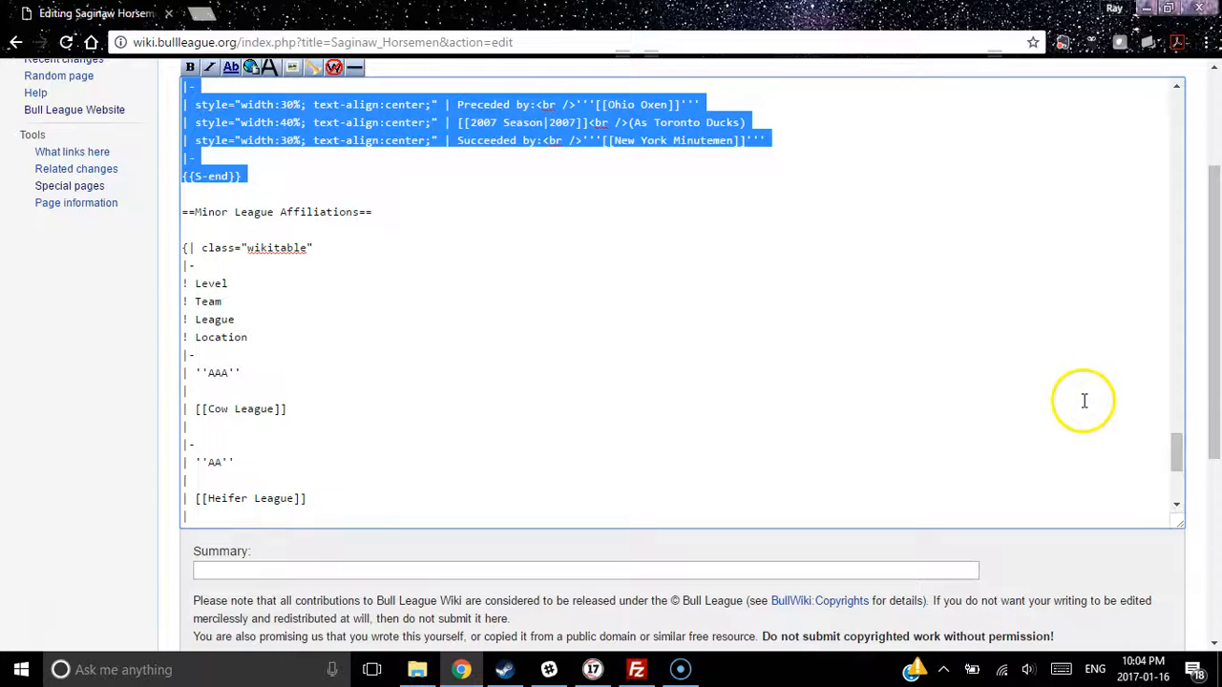
{"action": "left_click_drag", "start_coordinate": [1176, 449], "coordinate": [1191, 401]}
{"action": "left_click", "coordinate": [212, 322]}
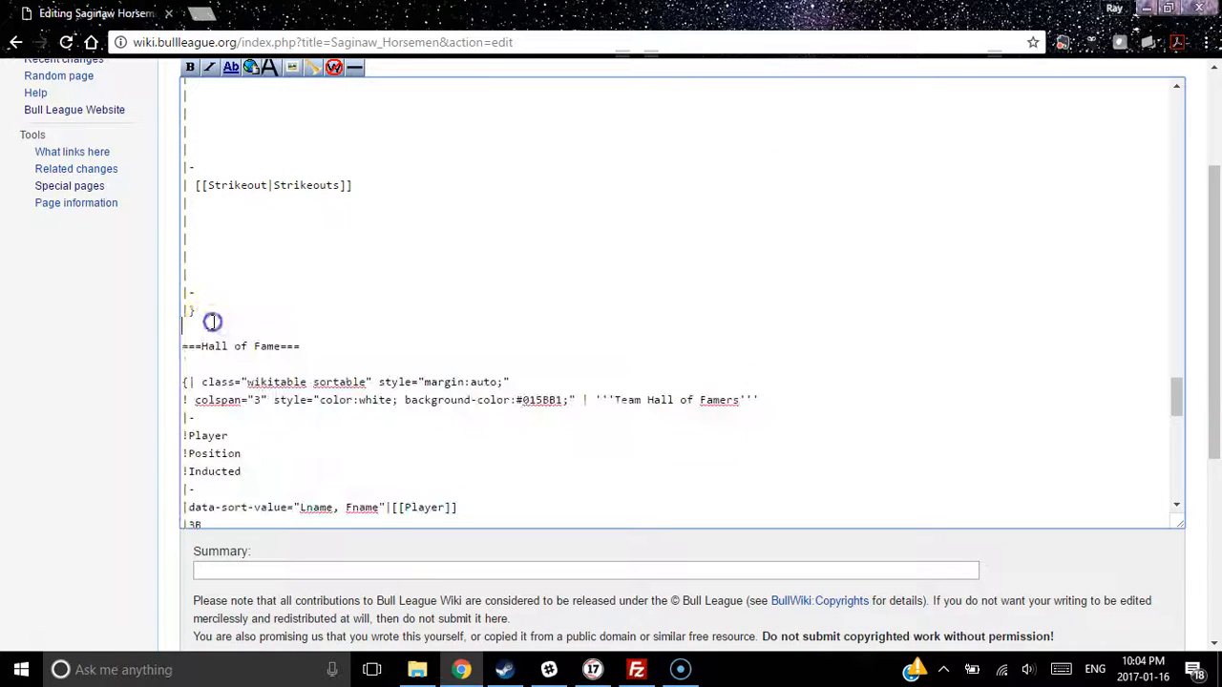
{"action": "left_click_drag", "start_coordinate": [191, 335], "coordinate": [232, 458]}
{"action": "left_click_drag", "start_coordinate": [181, 264], "coordinate": [286, 403]}
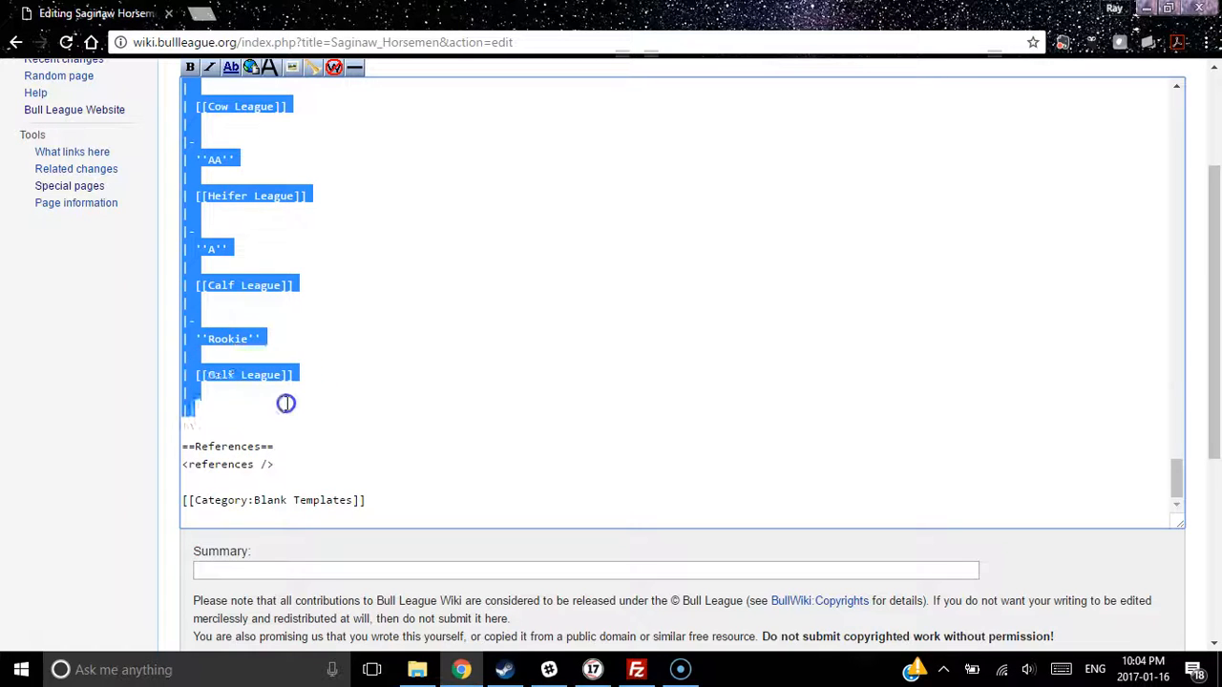
{"action": "key", "text": "Delete"}
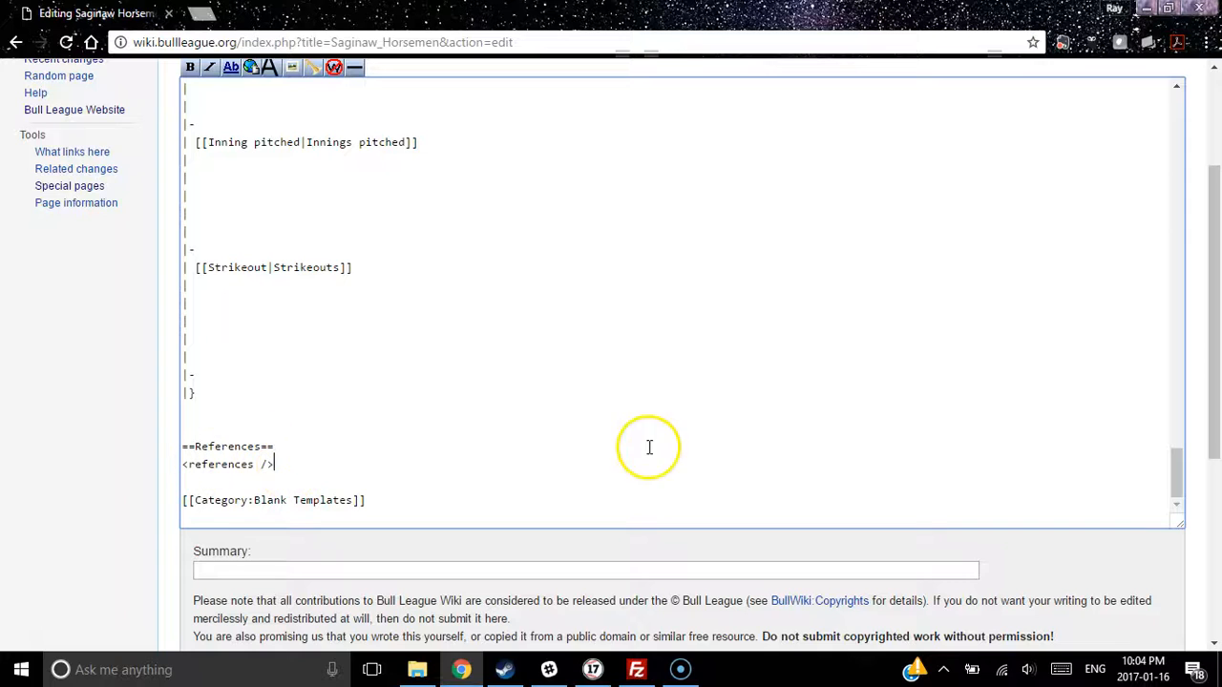
Replace the Blank Templates category with [[Category:Teams by name]] and [[Category:Teams in Michigan]]
{"action": "left_click_drag", "start_coordinate": [252, 499], "coordinate": [340, 495]}
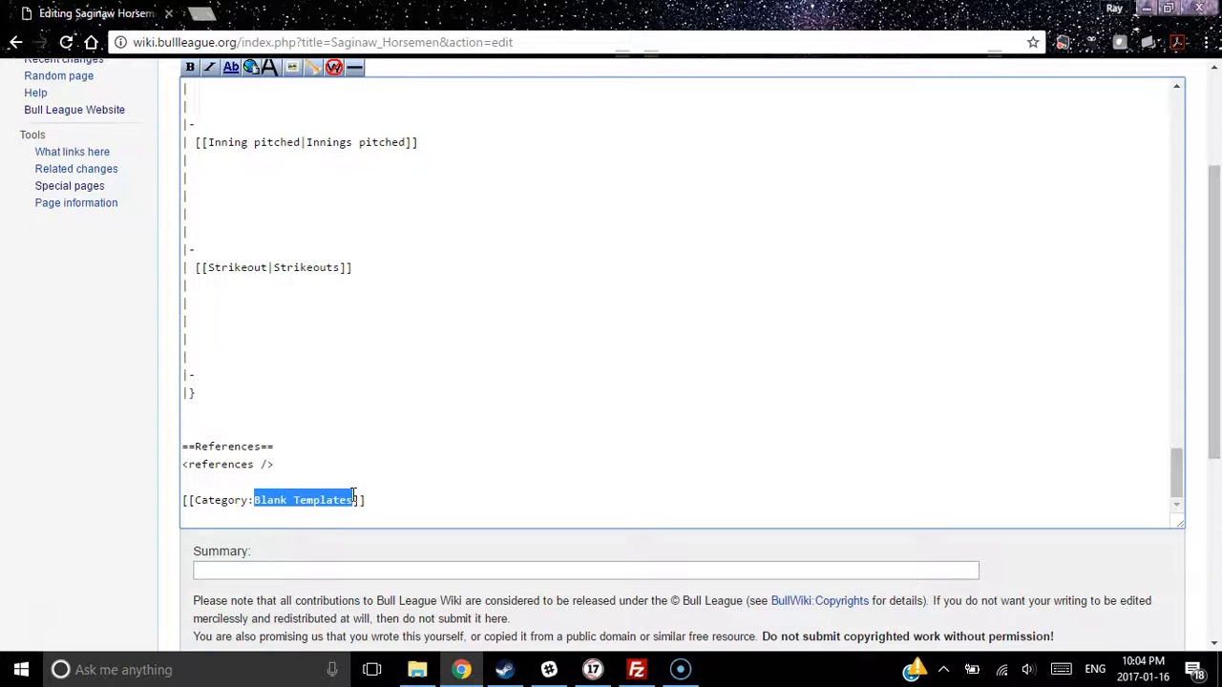
{"action": "key", "text": "Delete"}
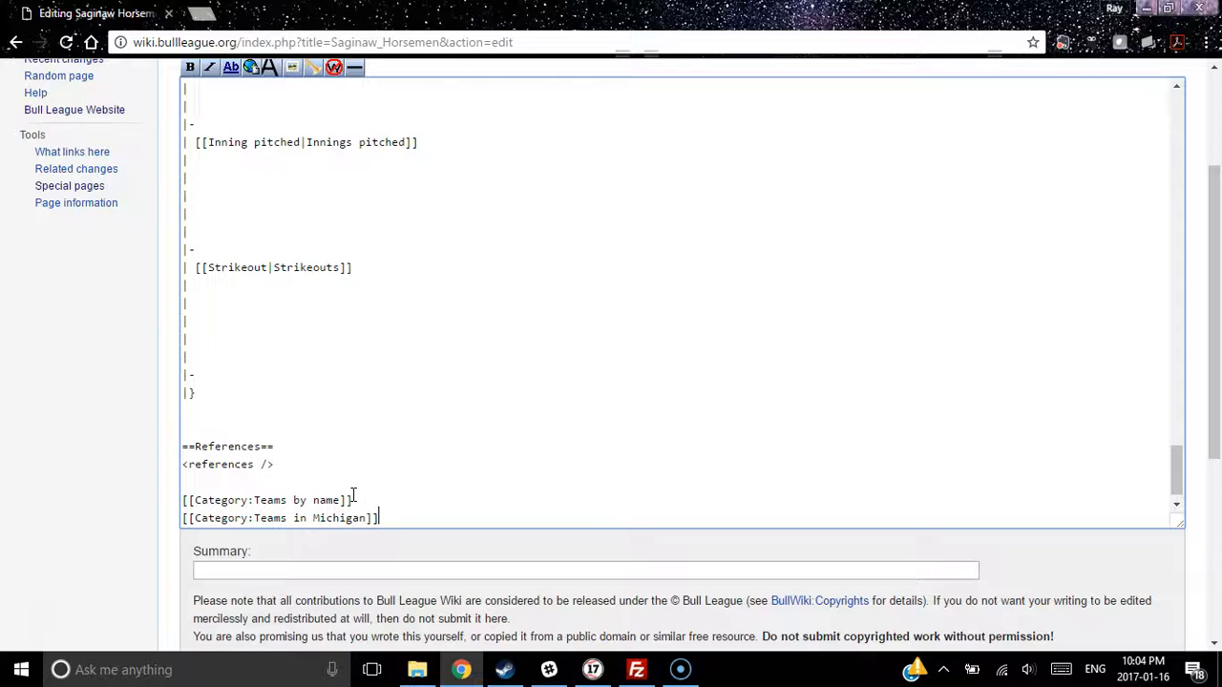
Complete the CAPTCHA check, save the Saginaw Horsemen page, and review the published page down to its categories
{"action": "scroll", "coordinate": [1213, 436], "scroll_direction": "down", "scroll_amount": 2}
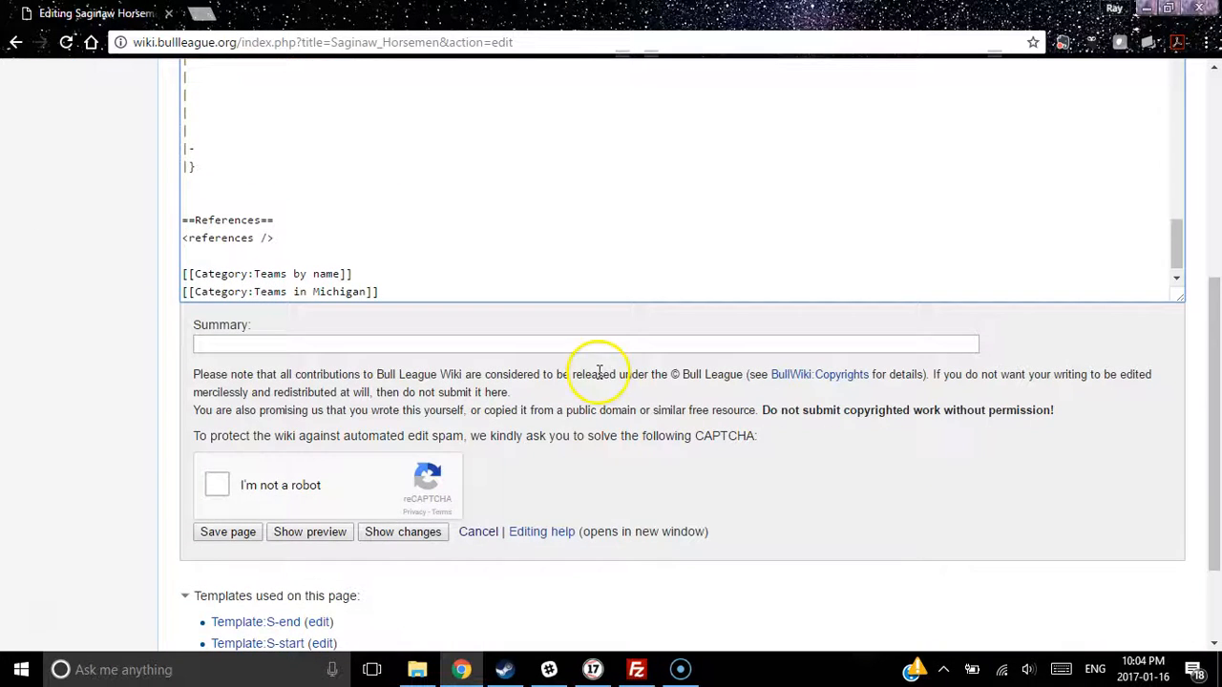
{"action": "left_click", "coordinate": [225, 473]}
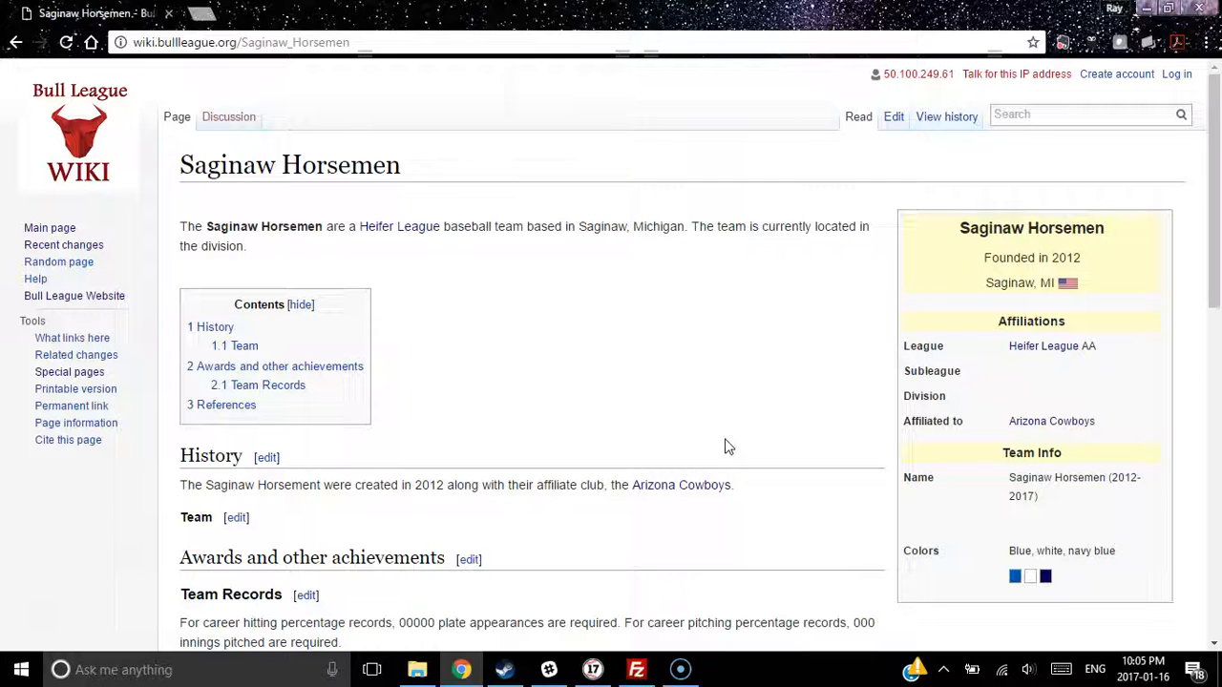
{"action": "left_click", "coordinate": [1216, 199]}
{"action": "left_click_drag", "start_coordinate": [1218, 202], "coordinate": [1218, 239]}
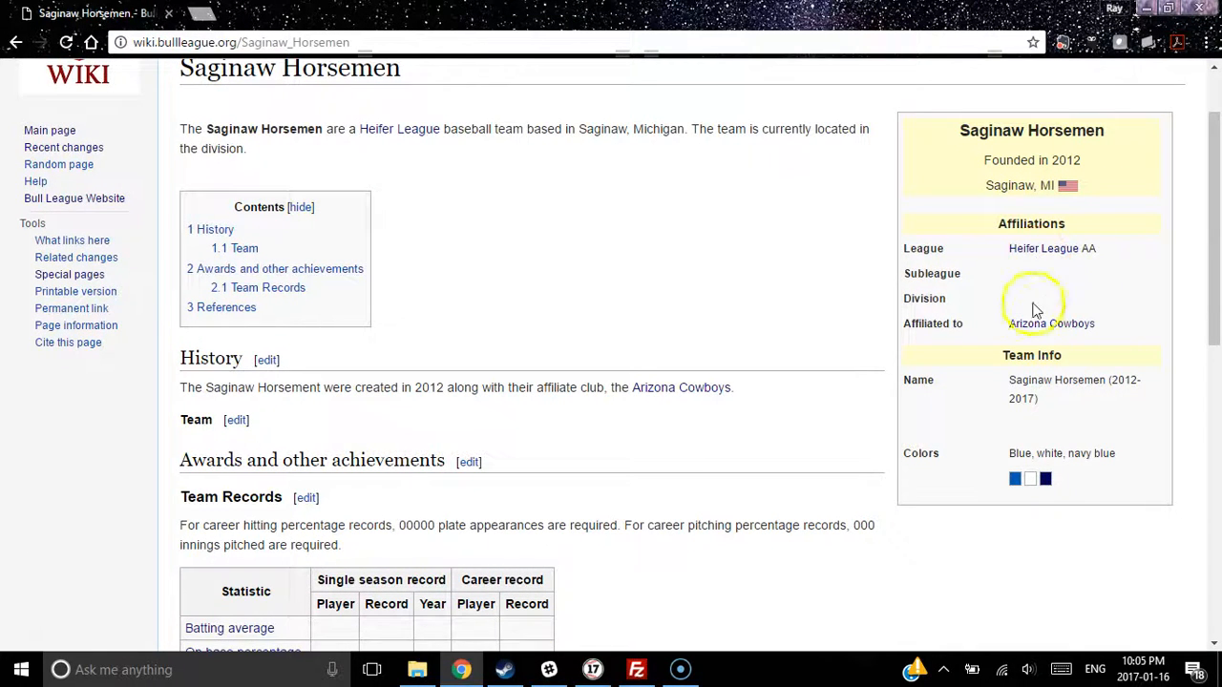
{"action": "left_click_drag", "start_coordinate": [1208, 273], "coordinate": [1218, 330]}
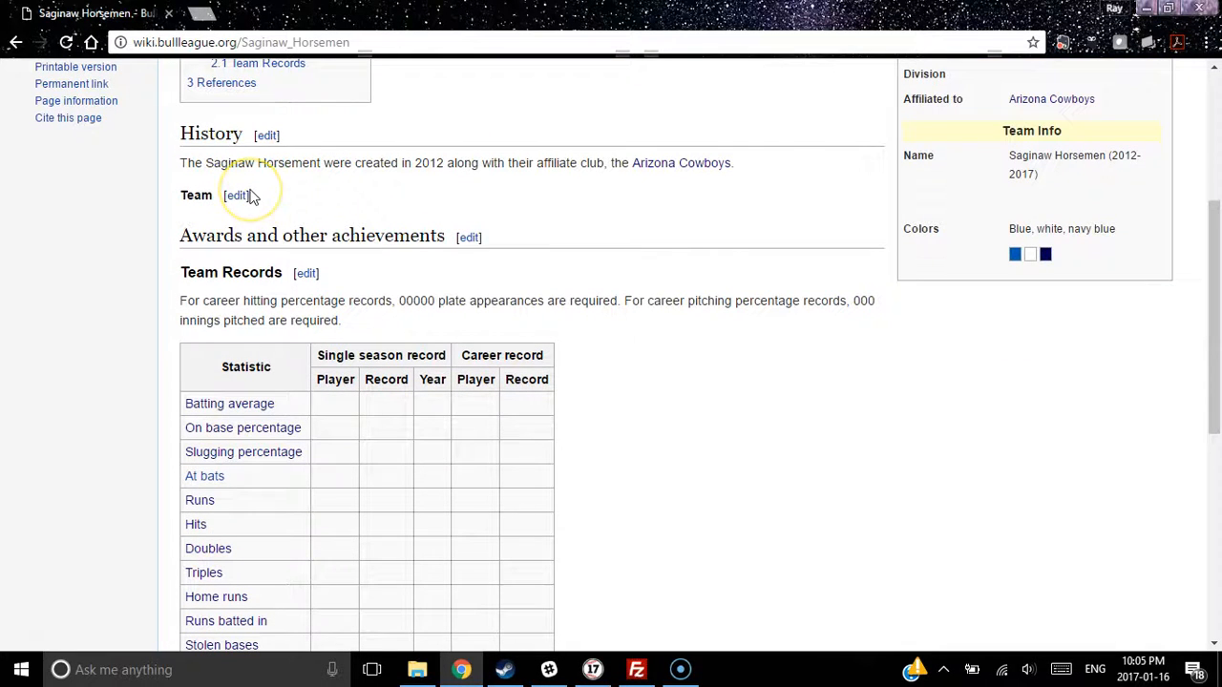
{"action": "left_click_drag", "start_coordinate": [1207, 347], "coordinate": [1218, 532]}
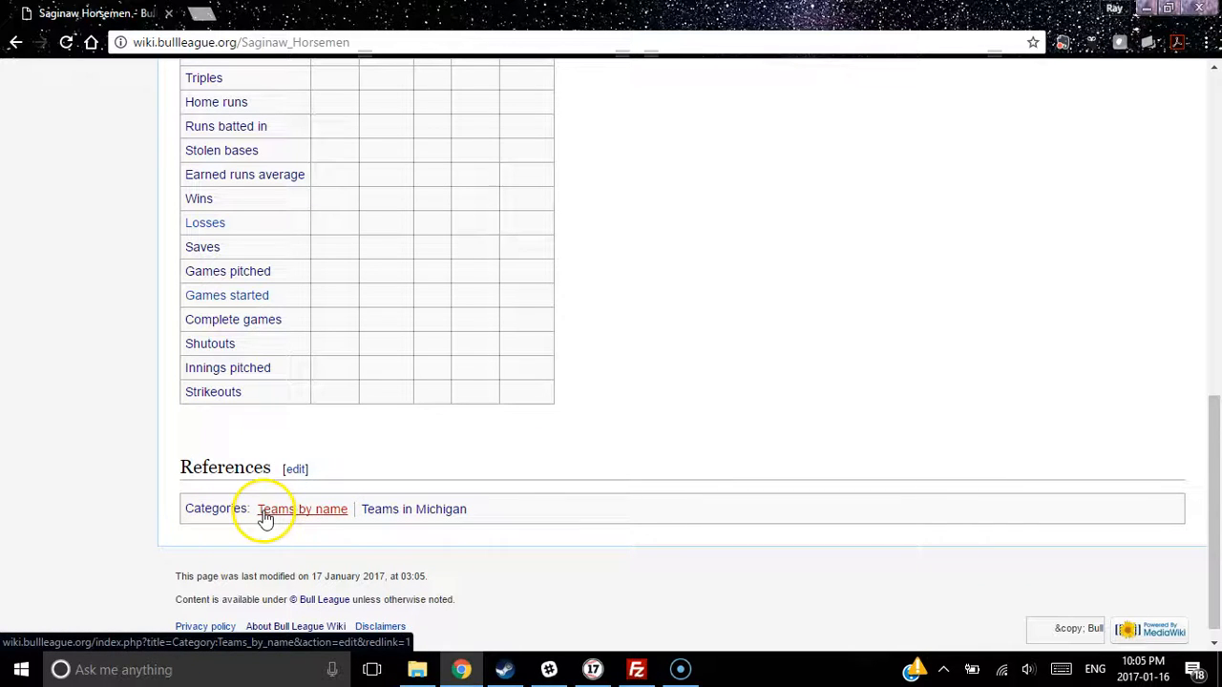
Check the Teams in Michigan category and its parent Teams by Location category, and return to the Saginaw Horsemen page
{"action": "left_click", "coordinate": [420, 510]}
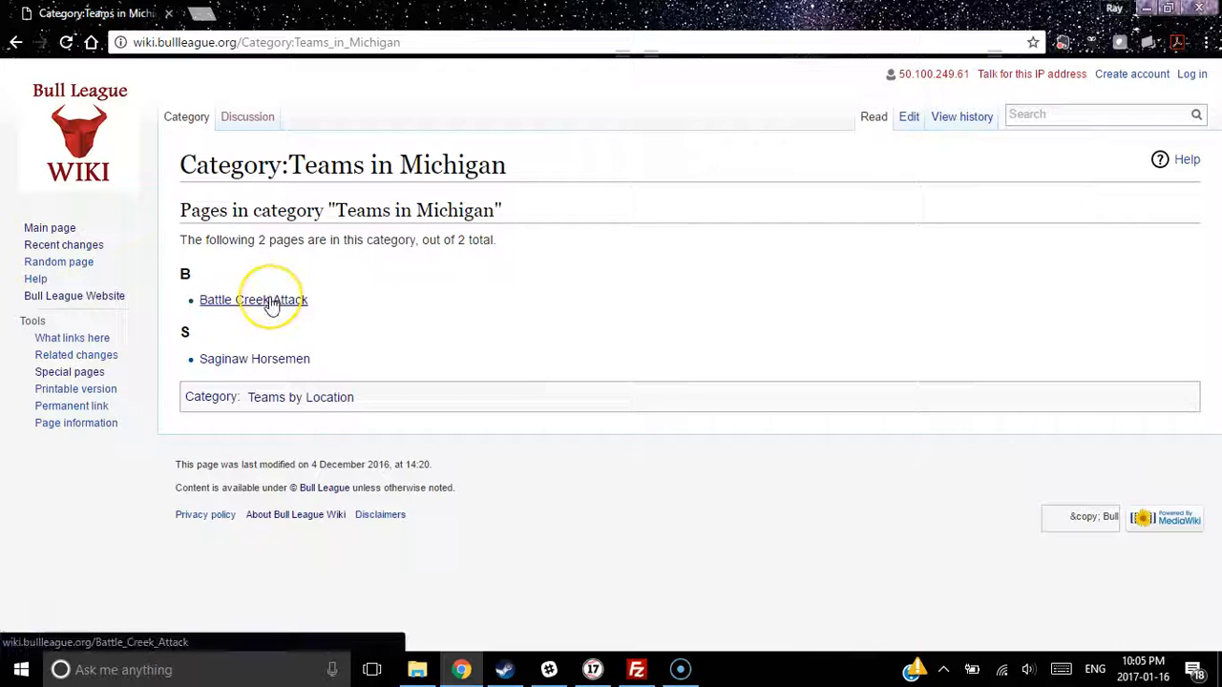
{"action": "left_click", "coordinate": [271, 364]}
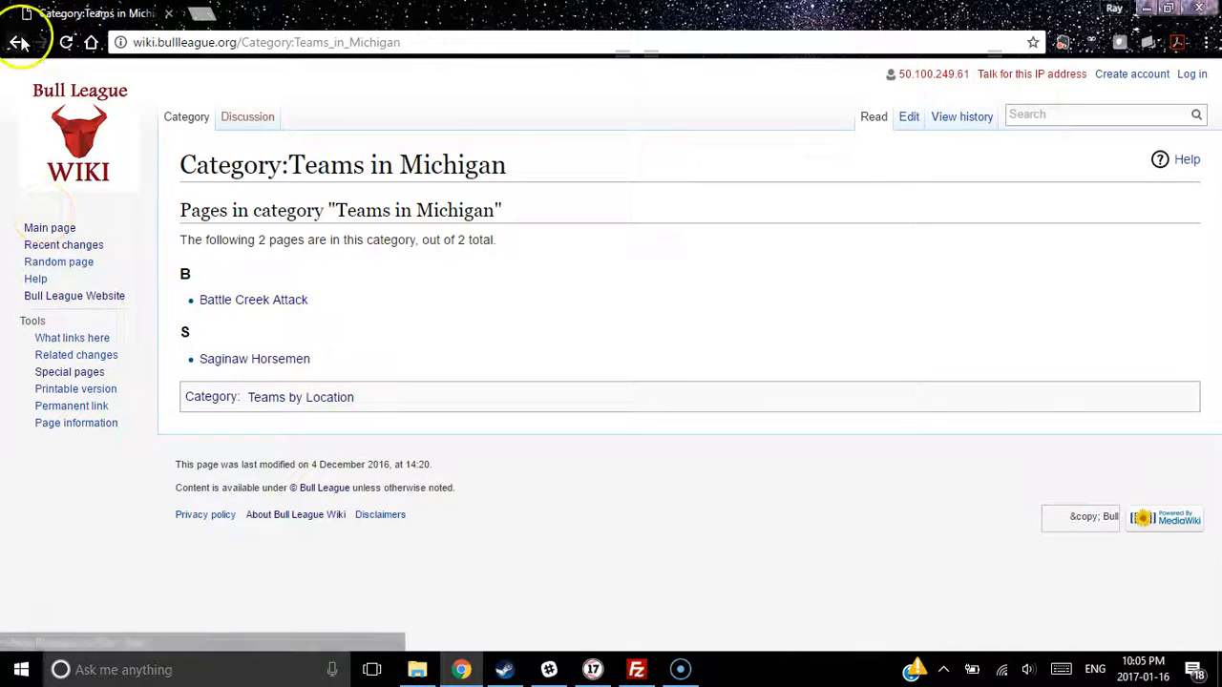
{"action": "left_click", "coordinate": [314, 399]}
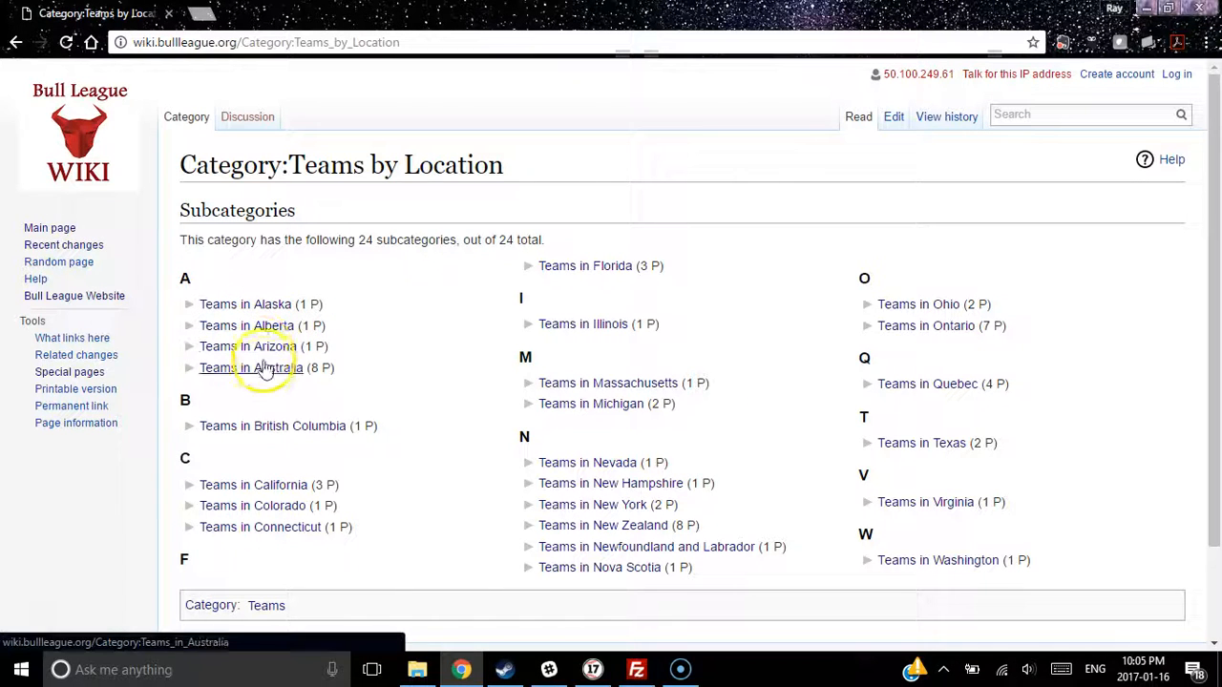
{"action": "left_click", "coordinate": [16, 42]}
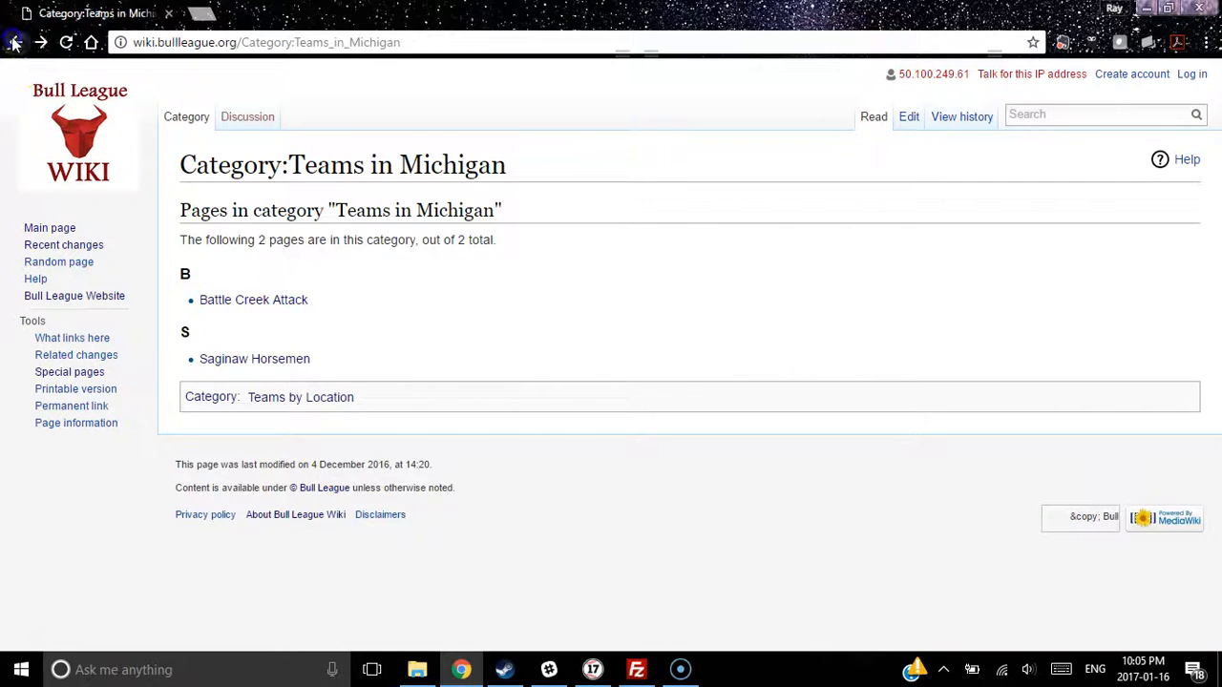
{"action": "left_click", "coordinate": [15, 42]}
{"action": "left_click_drag", "start_coordinate": [1214, 572], "coordinate": [1216, 284]}
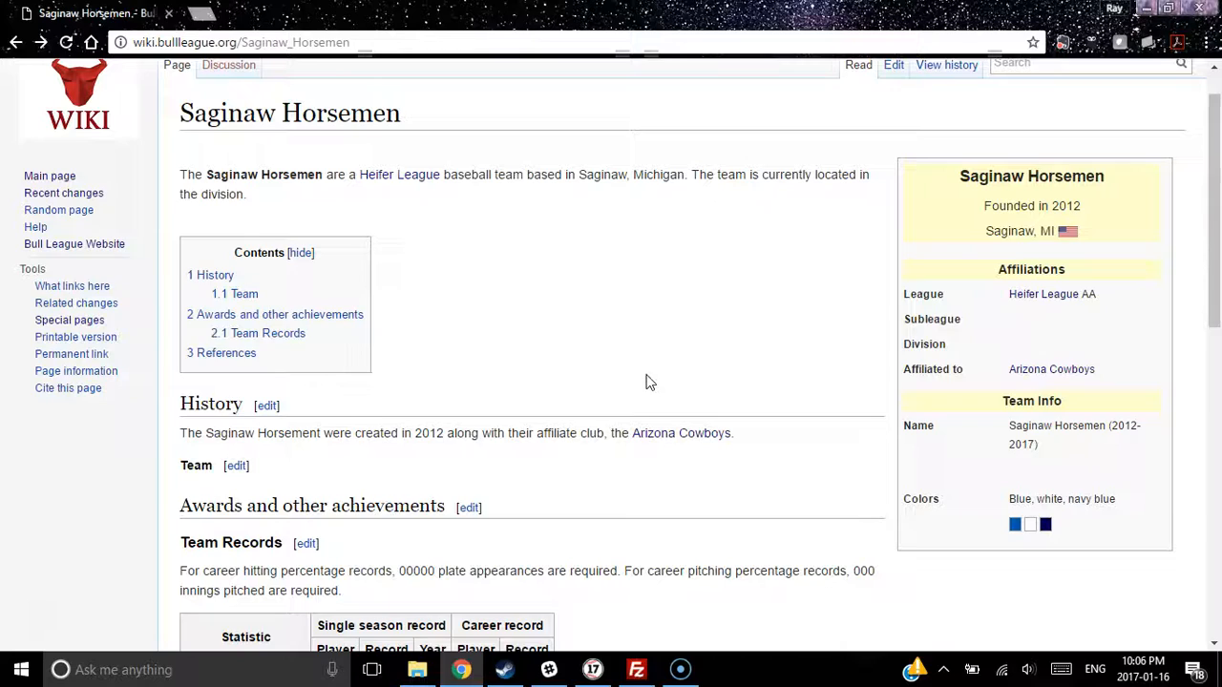
Open bullleague.org in a new browser tab and go to the Heifer League home page in the league stats
{"action": "left_click", "coordinate": [205, 15]}
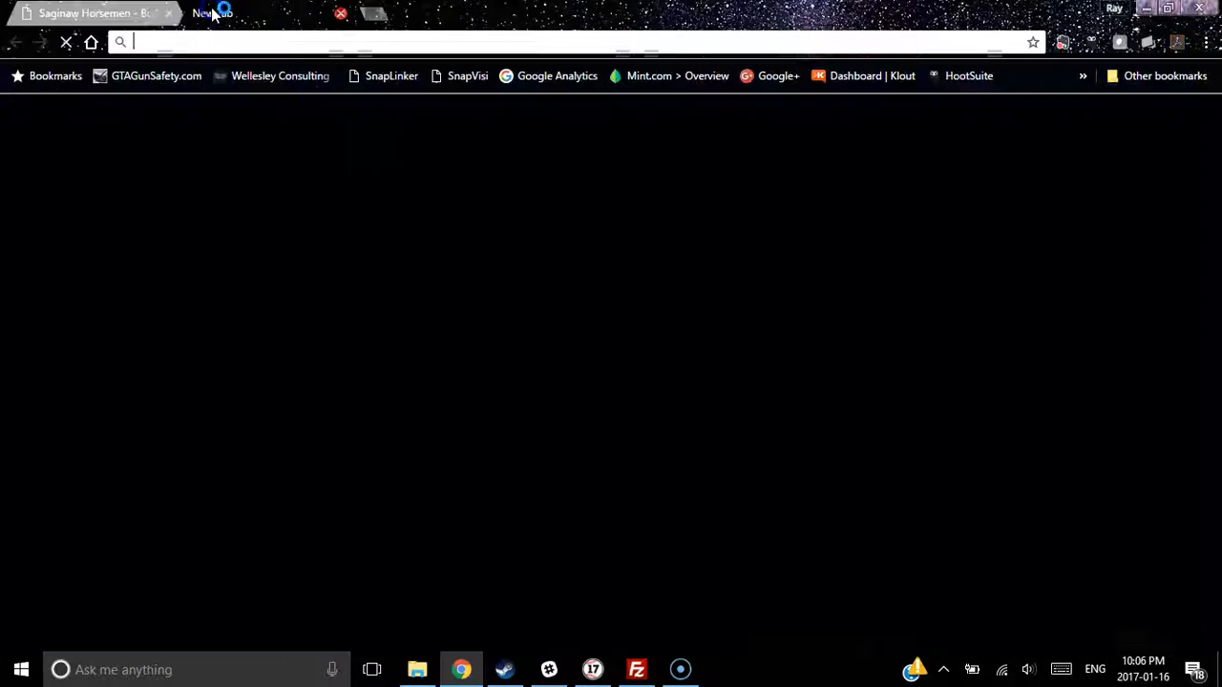
{"action": "type", "text": "bullleague.org"}
{"action": "key", "text": "Return"}
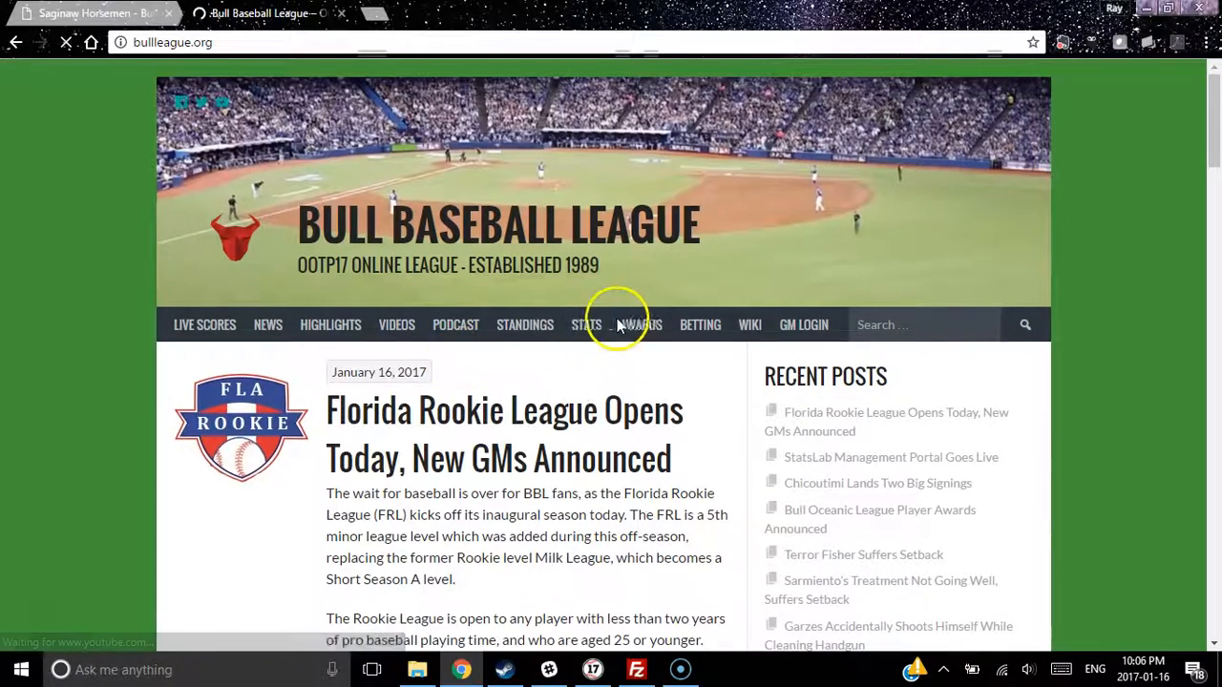
{"action": "left_click", "coordinate": [585, 324]}
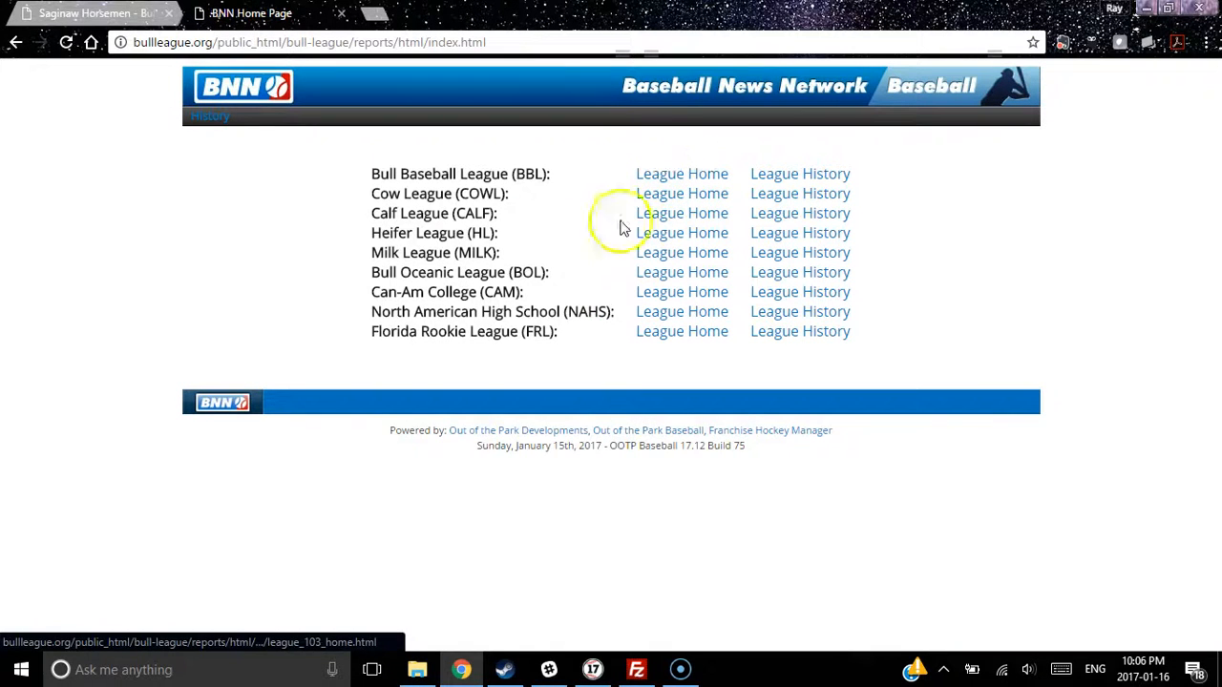
{"action": "left_click", "coordinate": [670, 235]}
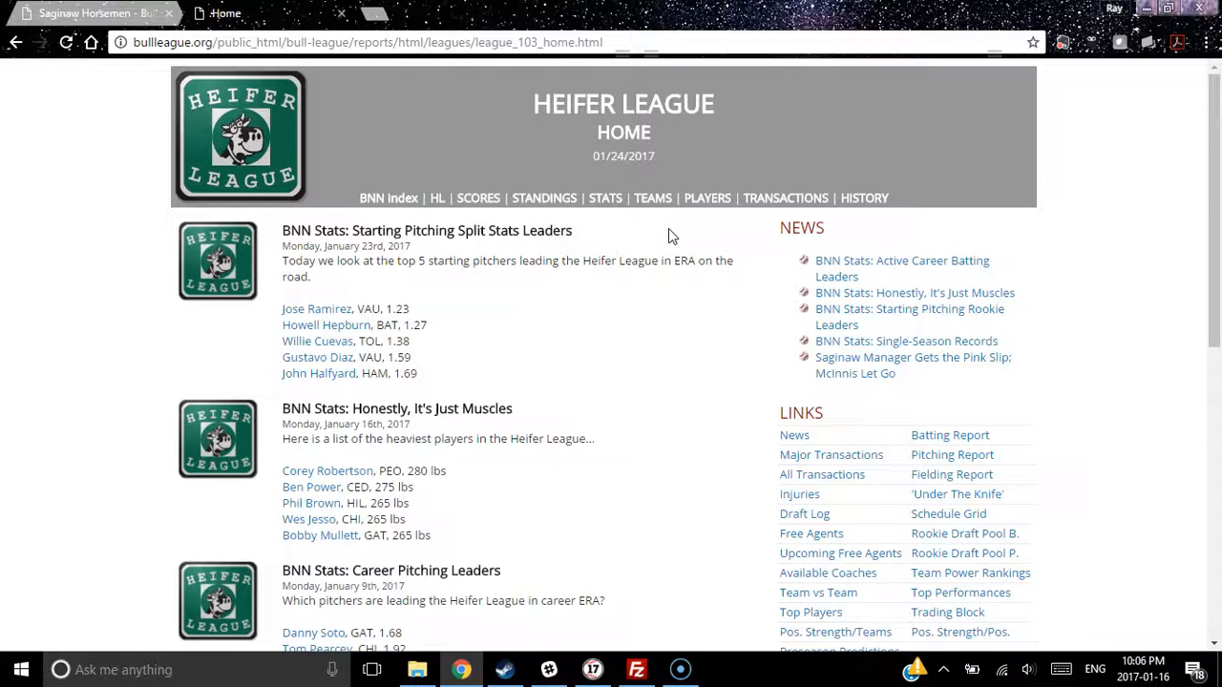
Look up the Saginaw Horsemen's subleague and division in the Heifer League team list, checking the team's home page as well
{"action": "left_click", "coordinate": [655, 200]}
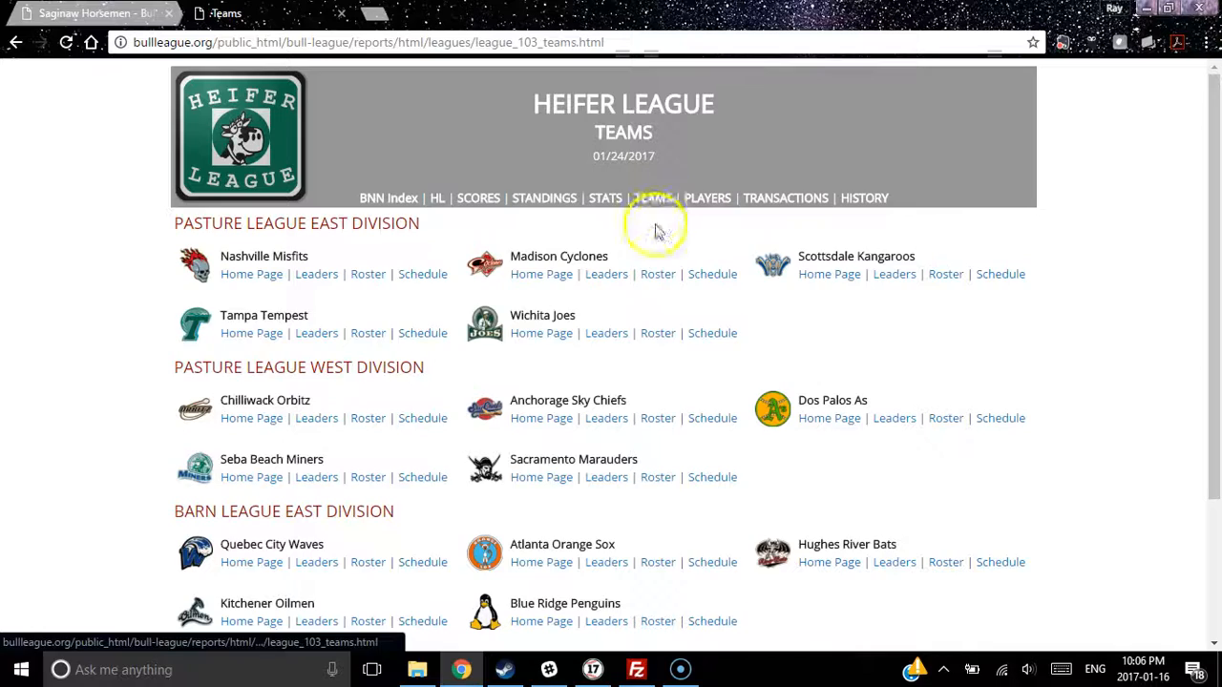
{"action": "left_click_drag", "start_coordinate": [1216, 286], "coordinate": [1216, 425]}
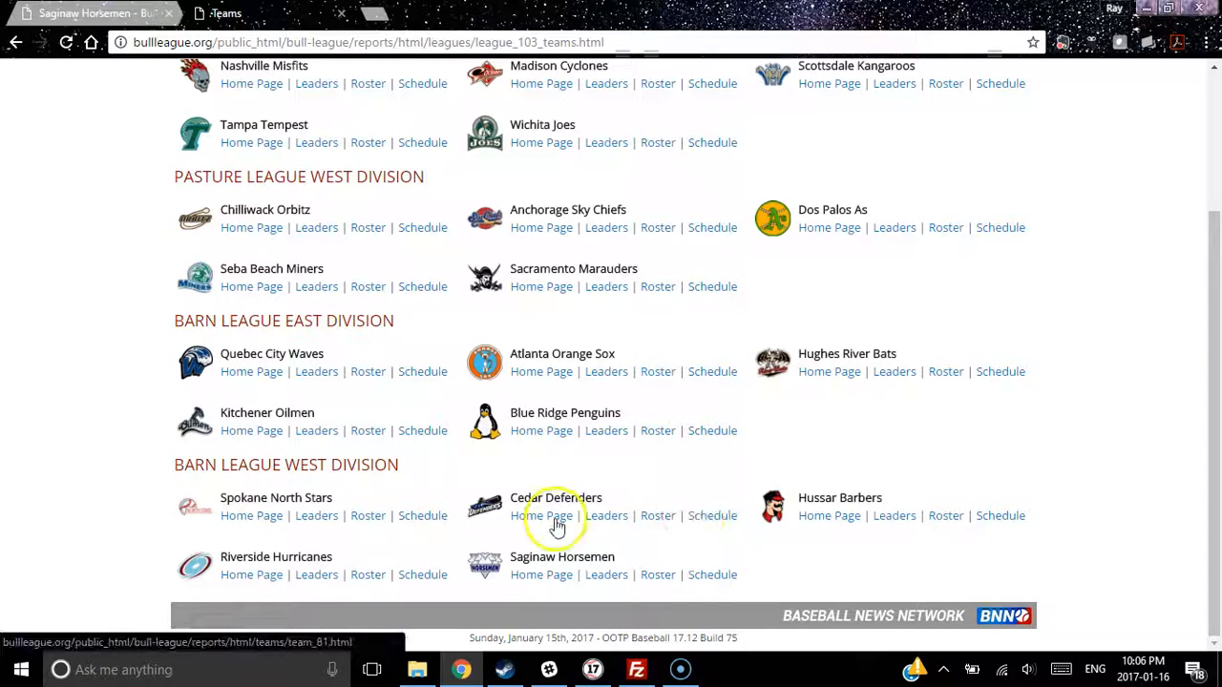
{"action": "left_click", "coordinate": [543, 575]}
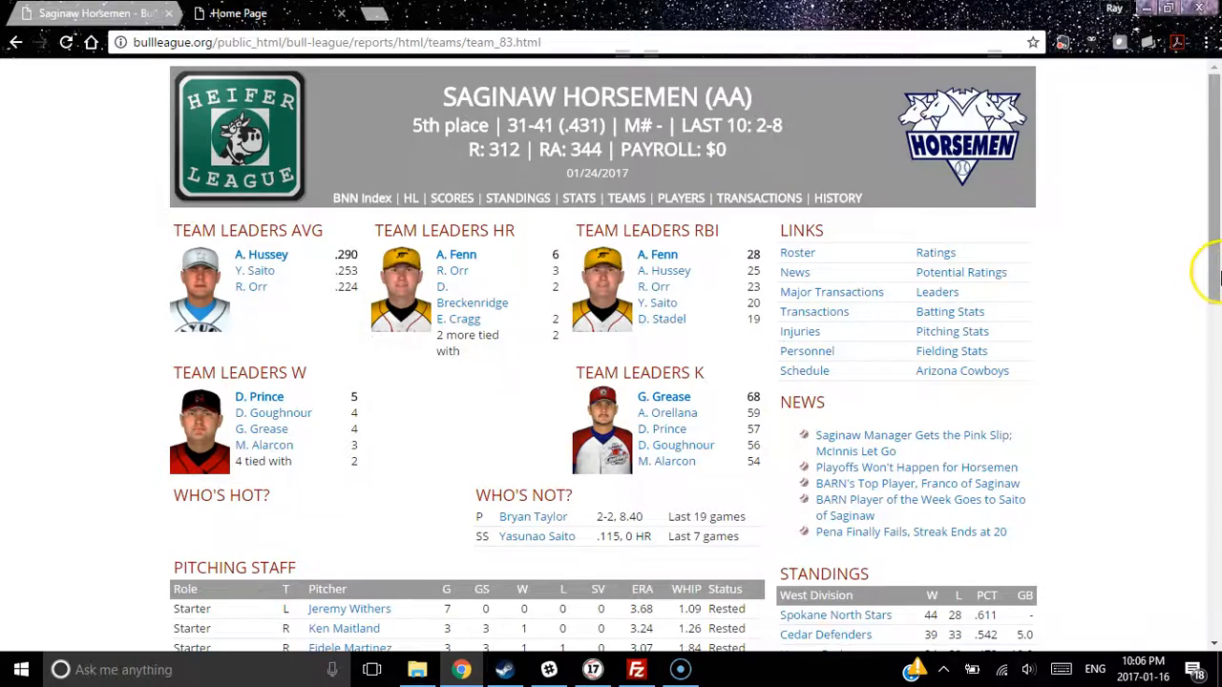
{"action": "scroll", "coordinate": [1219, 277], "scroll_direction": "down", "scroll_amount": 3}
{"action": "scroll", "coordinate": [1217, 272], "scroll_direction": "up", "scroll_amount": 3}
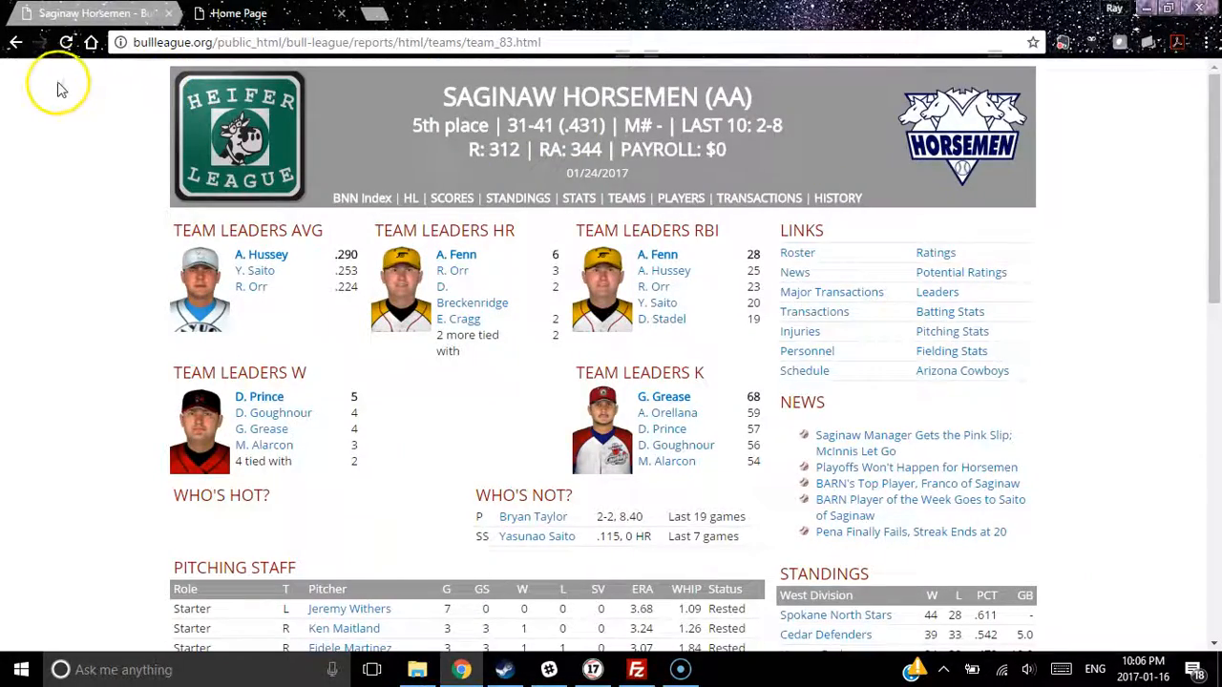
{"action": "left_click", "coordinate": [16, 42]}
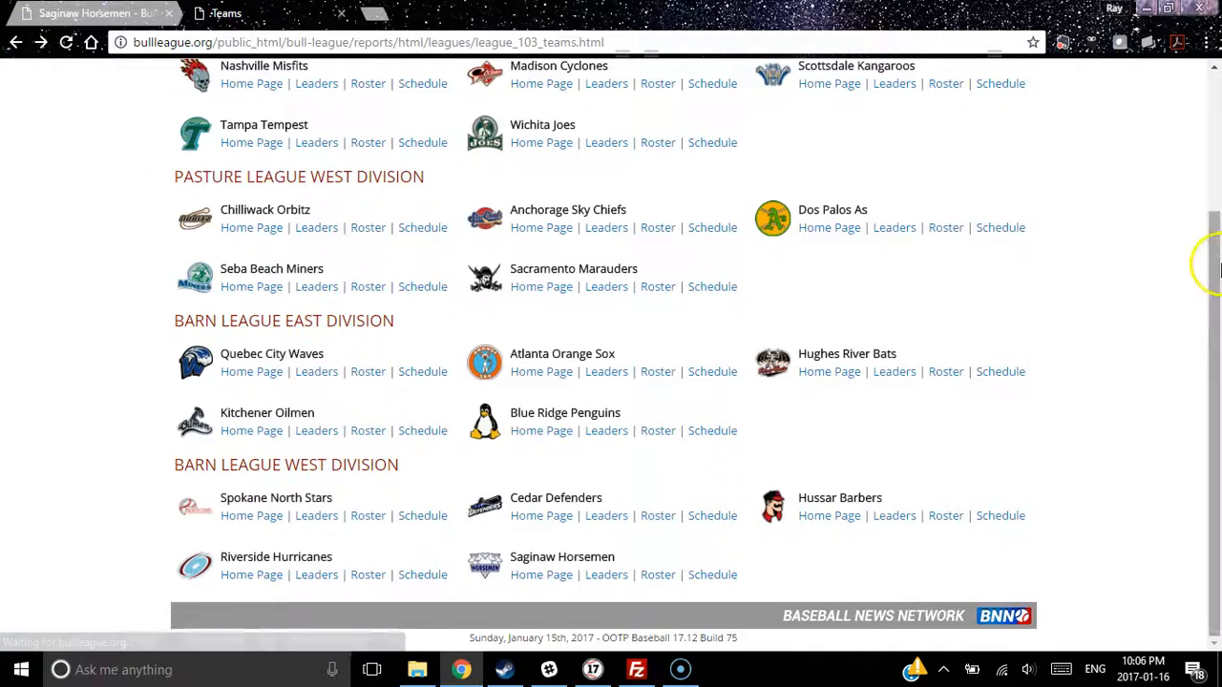
{"action": "left_click_drag", "start_coordinate": [1217, 324], "coordinate": [1219, 311]}
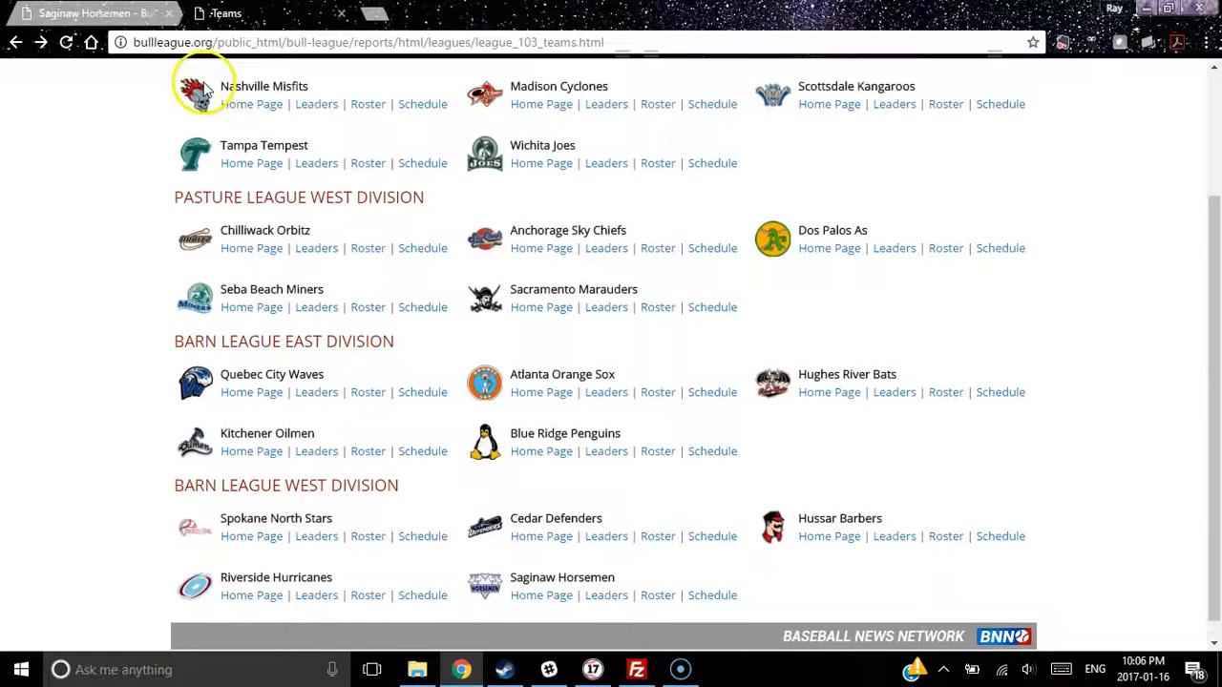
Reopen the Saginaw Horsemen wiki page for editing and set the team box's sleague to Barn League and division to West
{"action": "left_click", "coordinate": [96, 14]}
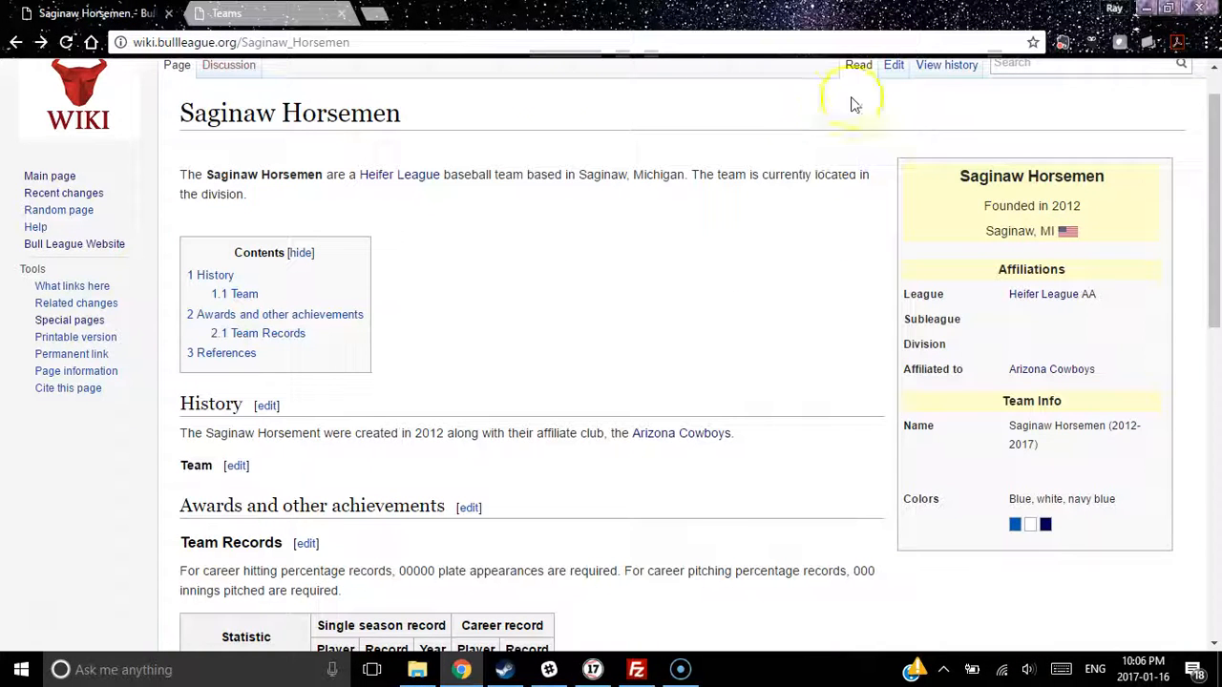
{"action": "left_click", "coordinate": [893, 66]}
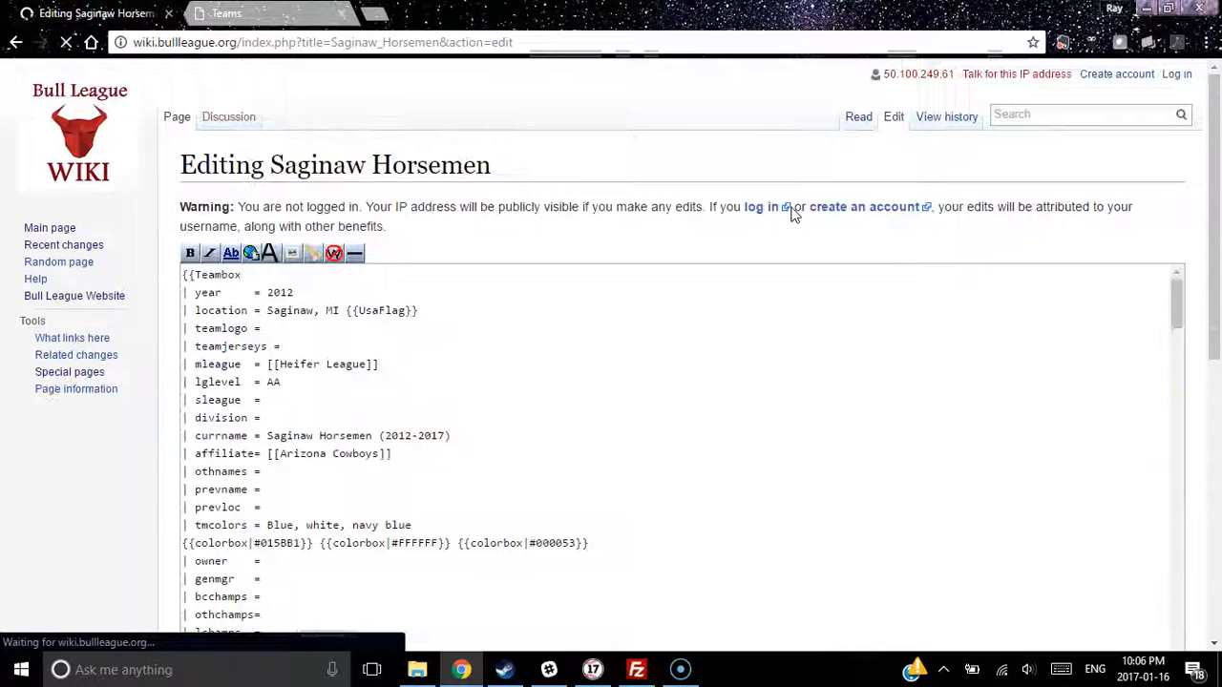
{"action": "left_click", "coordinate": [286, 401]}
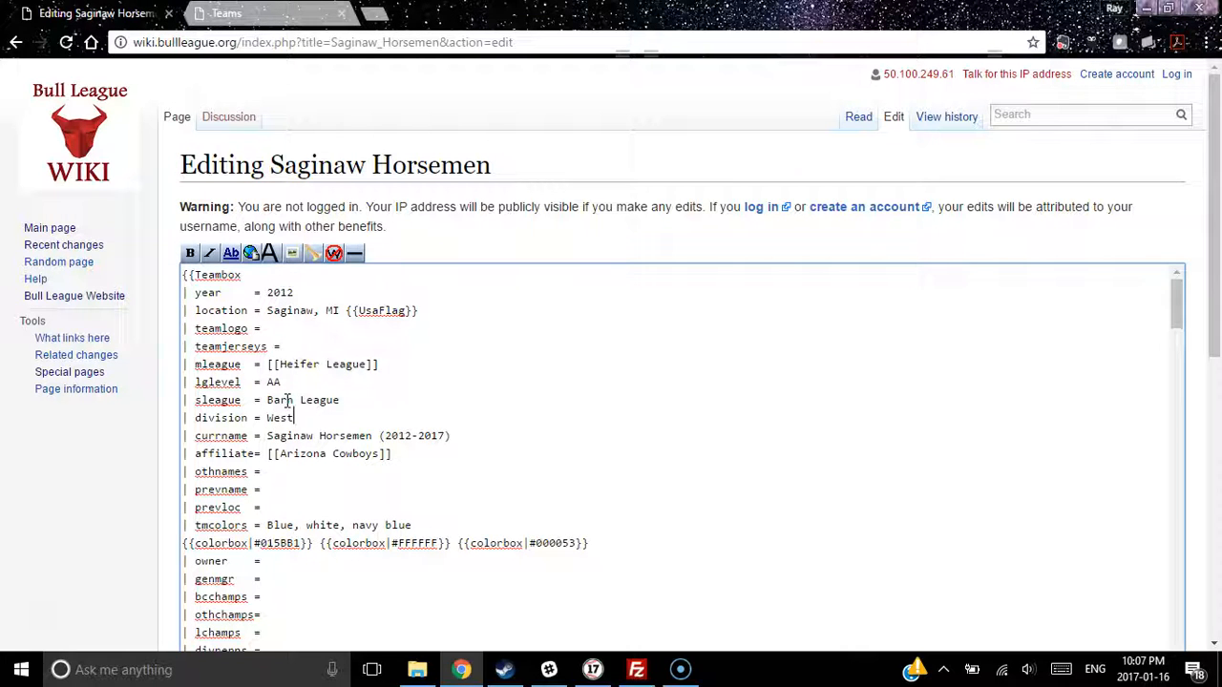
{"action": "left_click", "coordinate": [287, 480]}
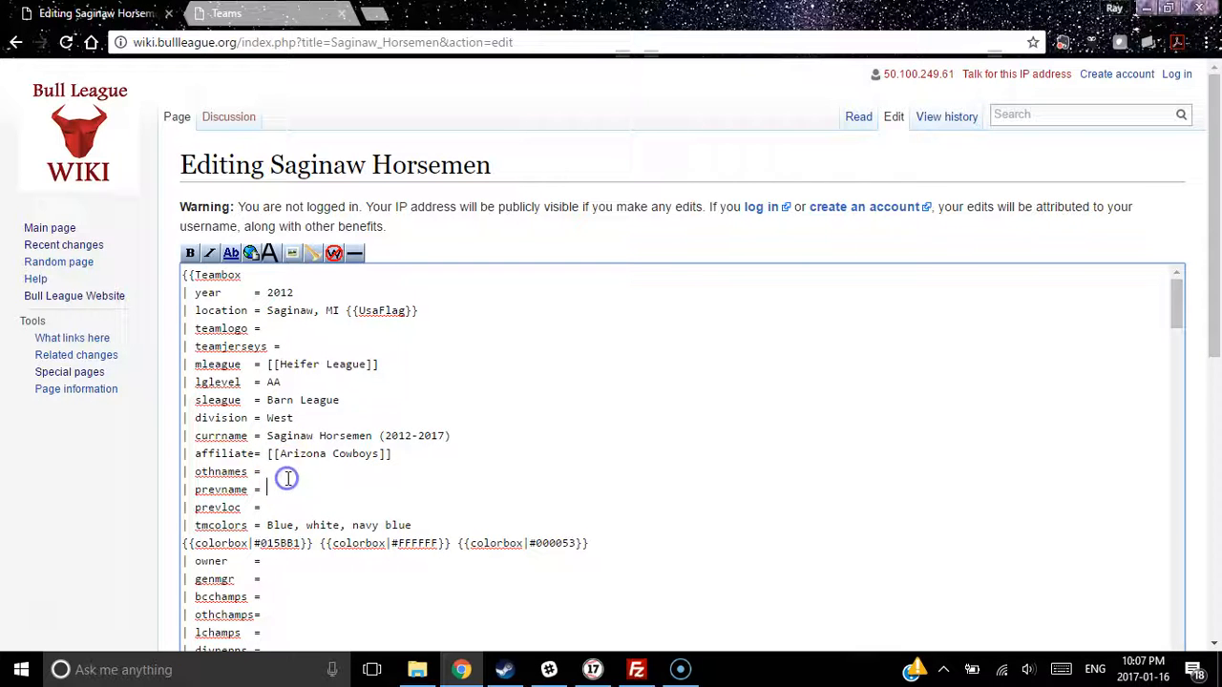
{"action": "left_click", "coordinate": [284, 486]}
{"action": "left_click", "coordinate": [1216, 386]}
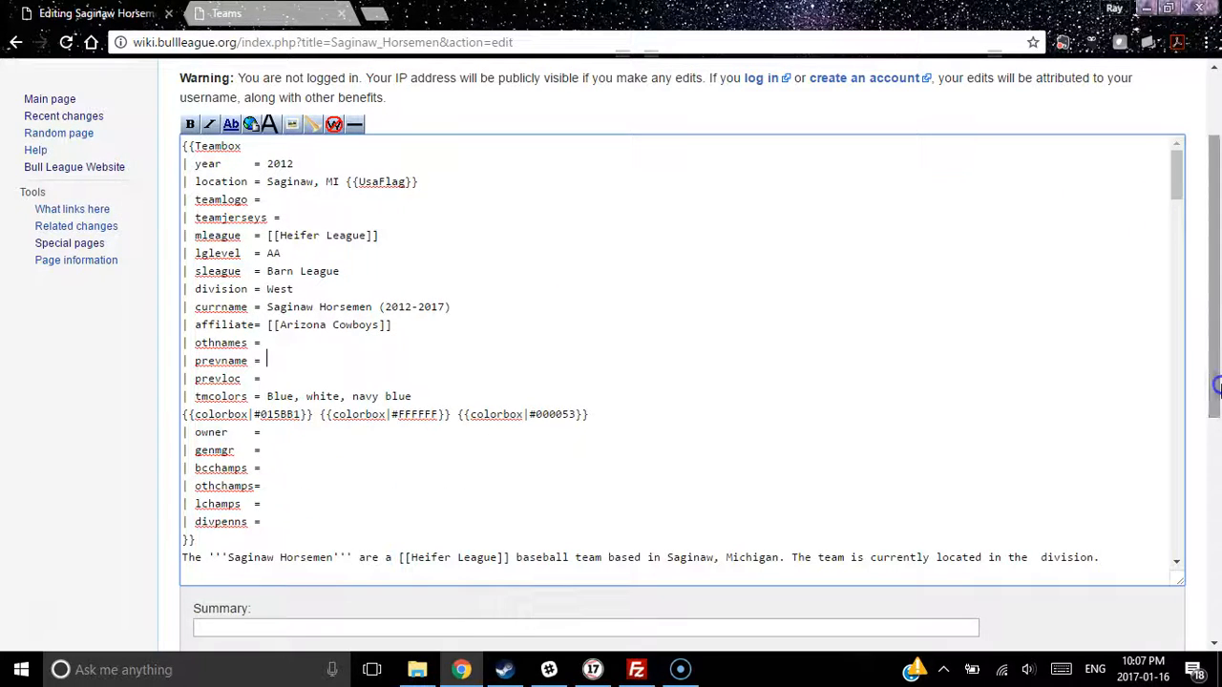
{"action": "left_click_drag", "start_coordinate": [1180, 179], "coordinate": [1179, 194]}
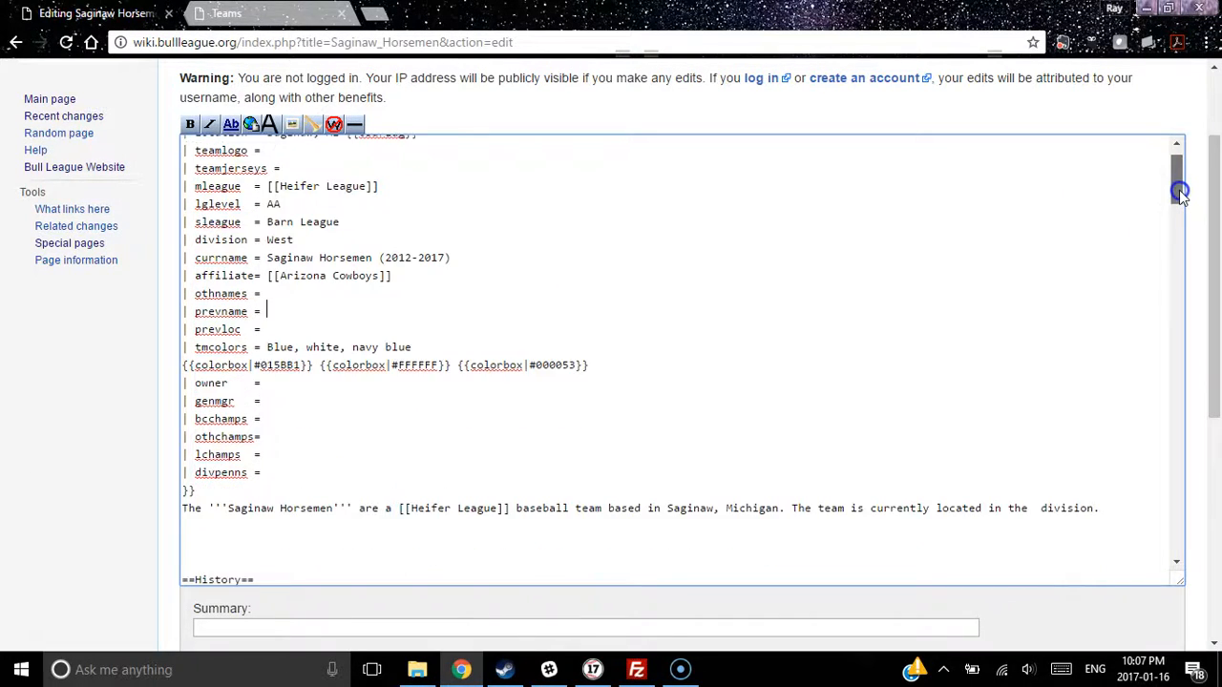
From the Saginaw Horsemen stats page, examine the Heifer League history index and the 2016 Barn League statistics
{"action": "key", "text": "ctrl+Tab"}
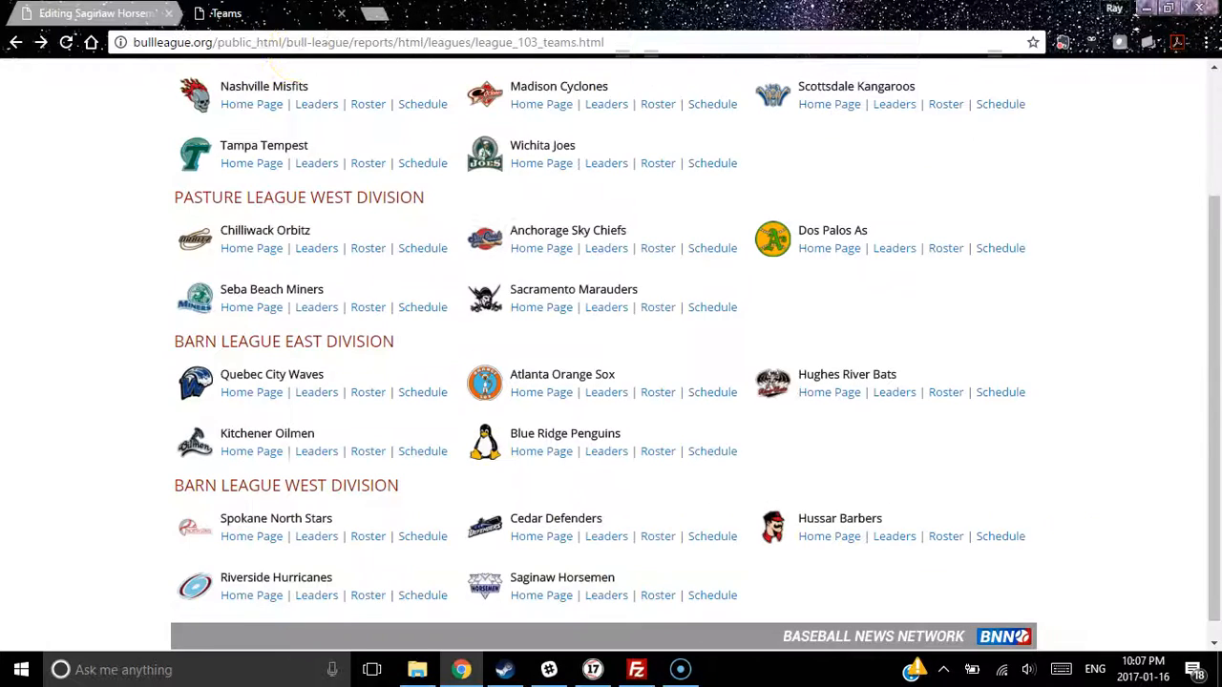
{"action": "left_click", "coordinate": [538, 600]}
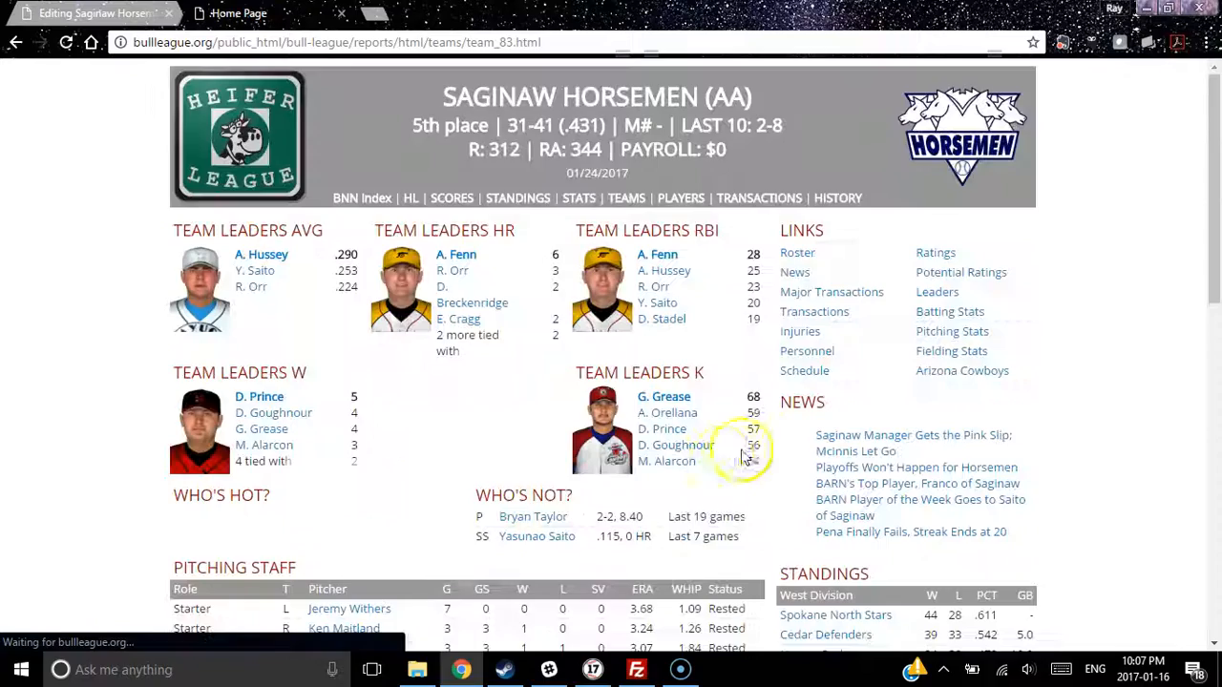
{"action": "left_click", "coordinate": [832, 202]}
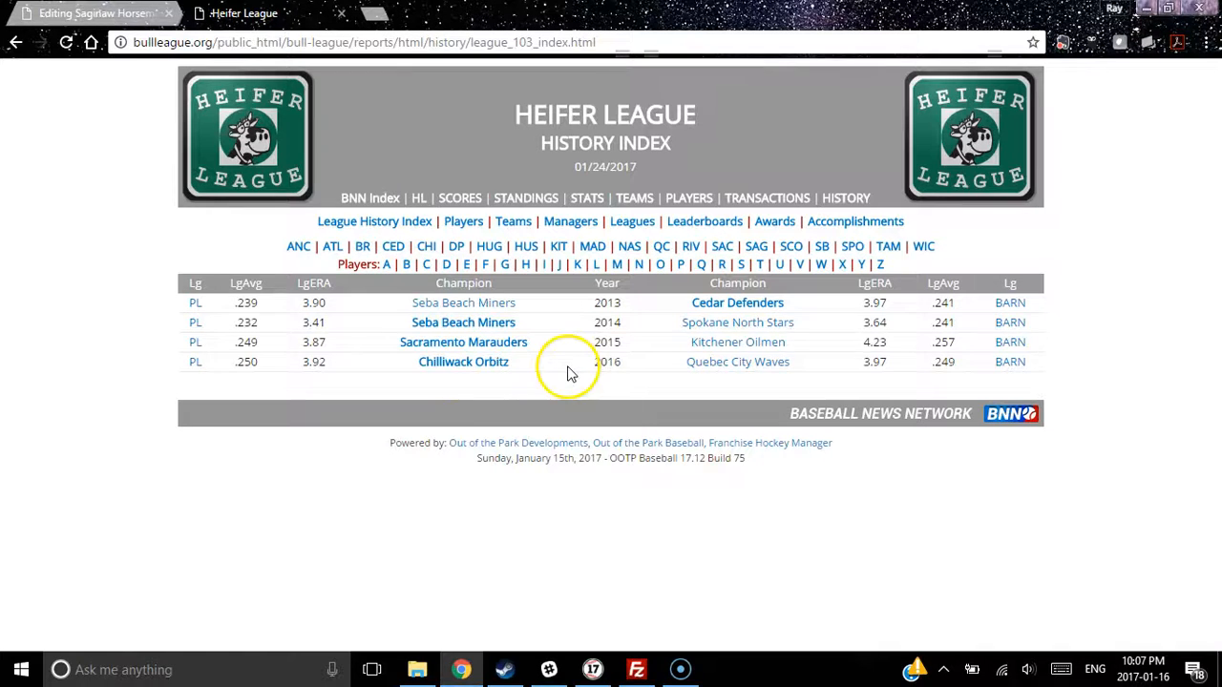
{"action": "left_click", "coordinate": [1014, 364]}
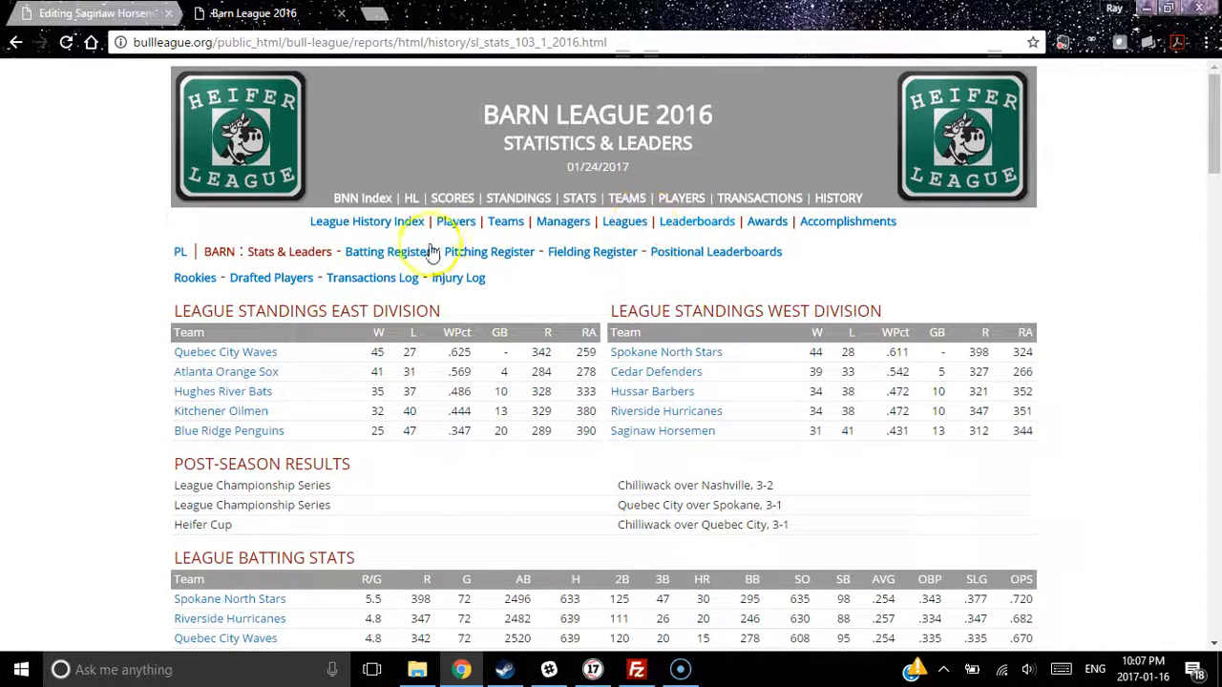
Check the Saginaw Horsemen's playoff and championship history through the Heifer League team index, and return to the wiki editor
{"action": "left_click", "coordinate": [503, 225]}
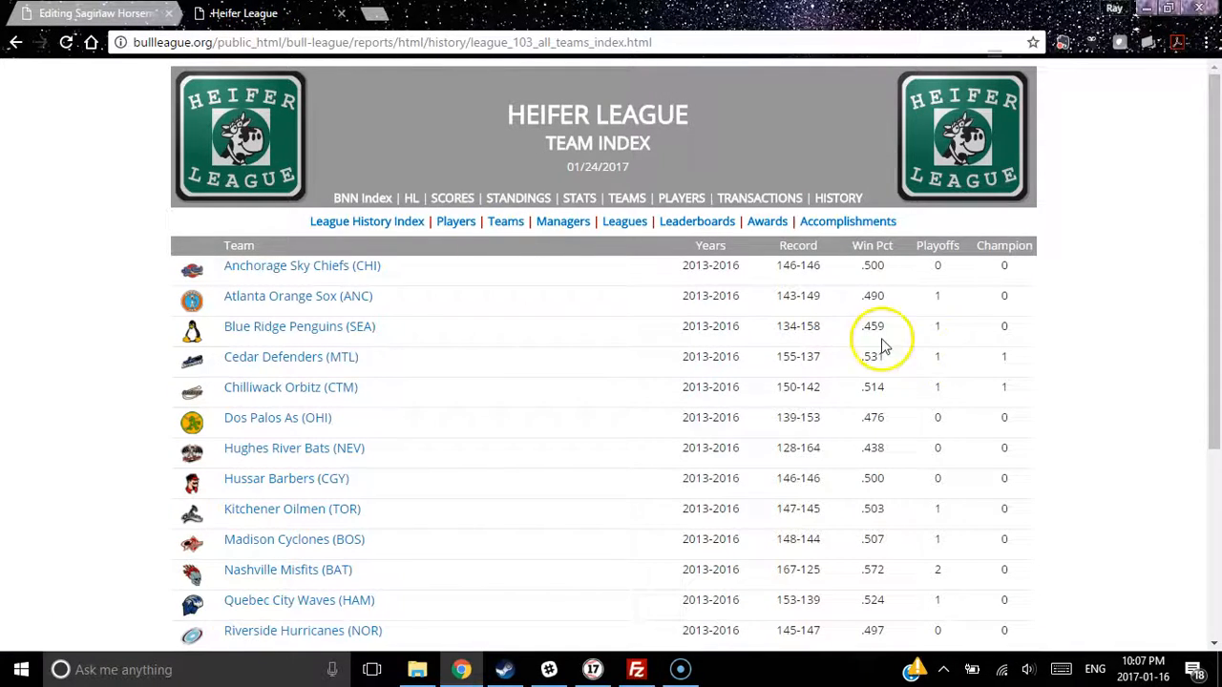
{"action": "left_click_drag", "start_coordinate": [1217, 294], "coordinate": [1217, 389]}
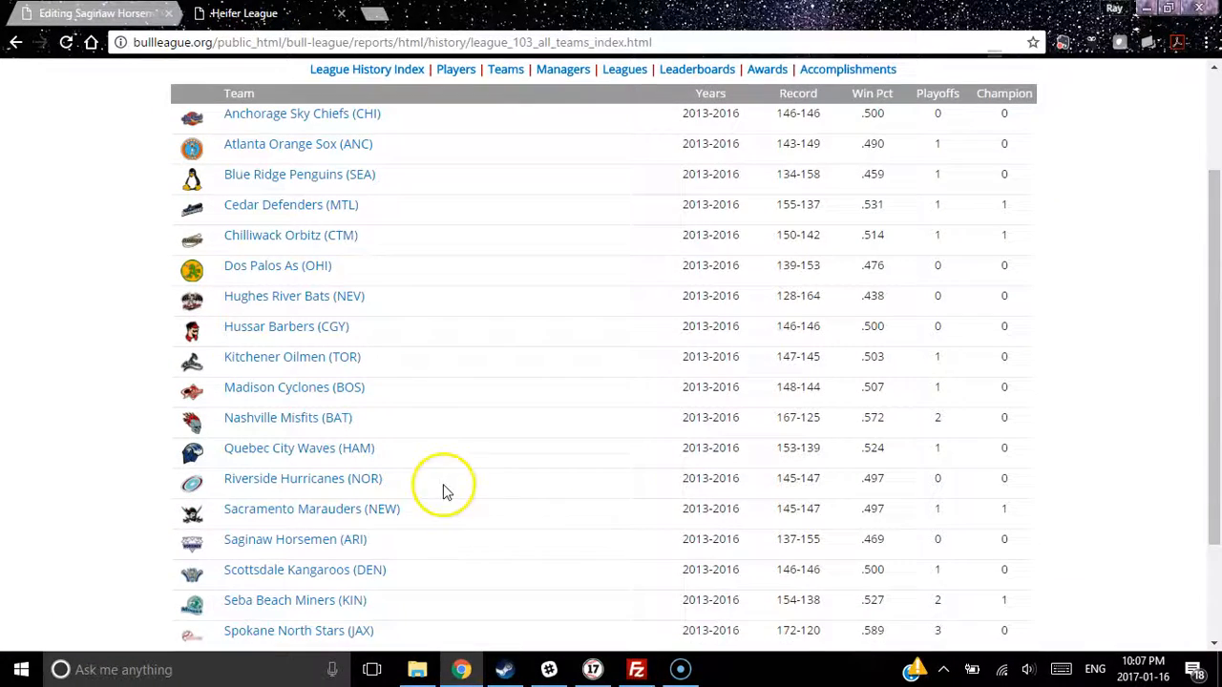
{"action": "left_click", "coordinate": [329, 540]}
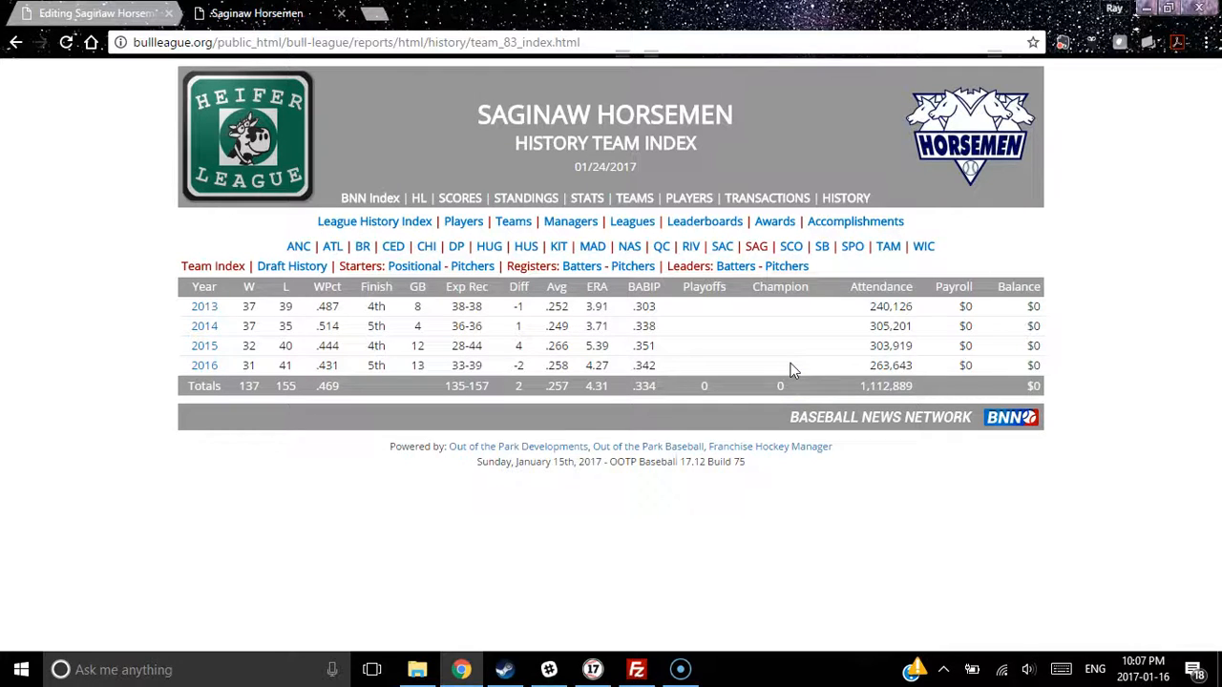
{"action": "left_click", "coordinate": [715, 347]}
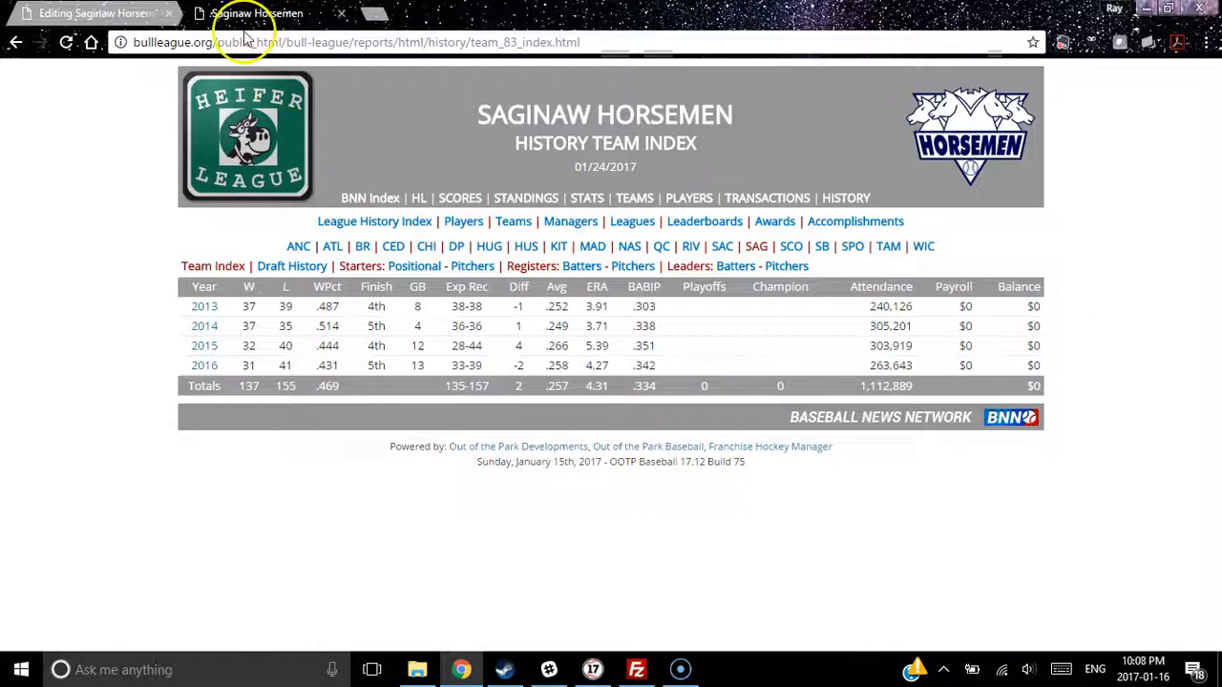
{"action": "left_click", "coordinate": [95, 13]}
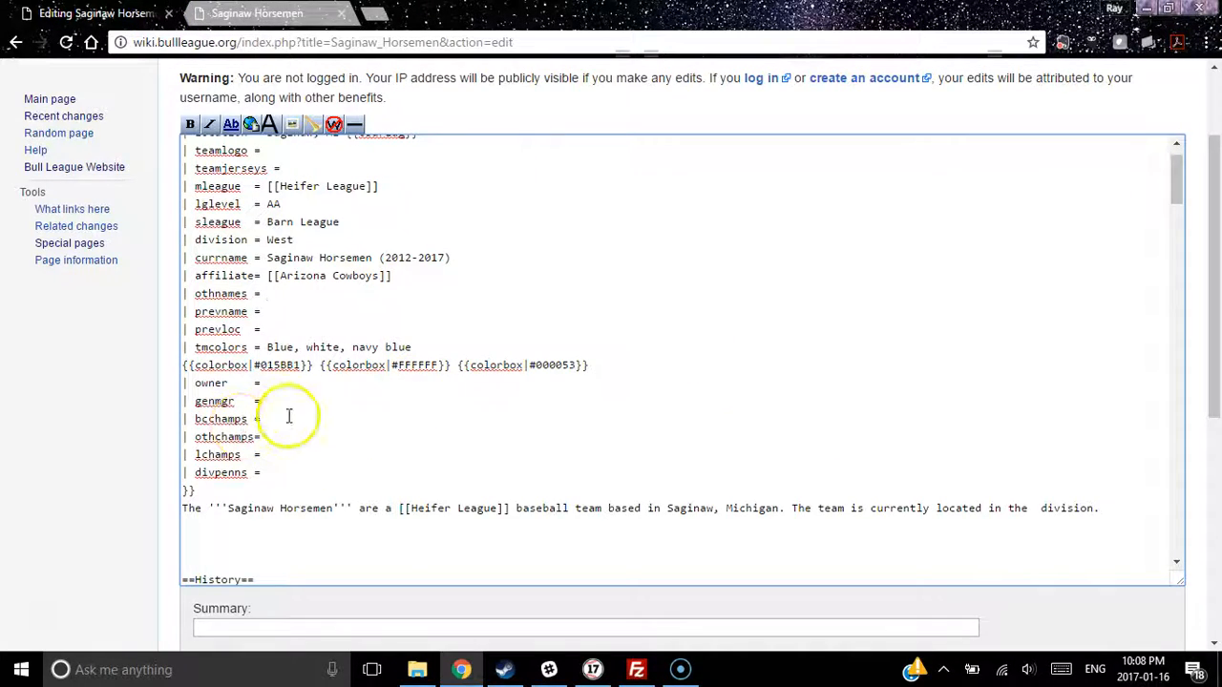
Set the team box's year to 2013 and change the founding year in the History sentence to 2013
{"action": "left_click", "coordinate": [270, 425]}
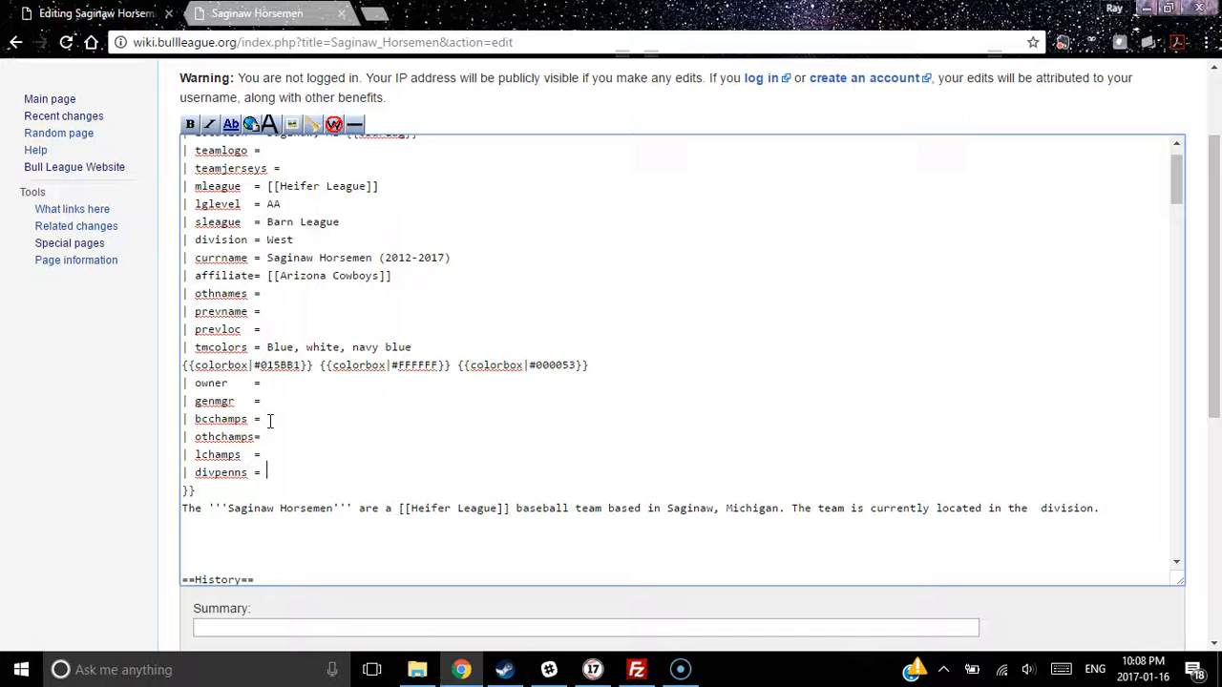
{"action": "left_click_drag", "start_coordinate": [1217, 387], "coordinate": [1217, 376]}
{"action": "left_click_drag", "start_coordinate": [1177, 225], "coordinate": [1177, 219]}
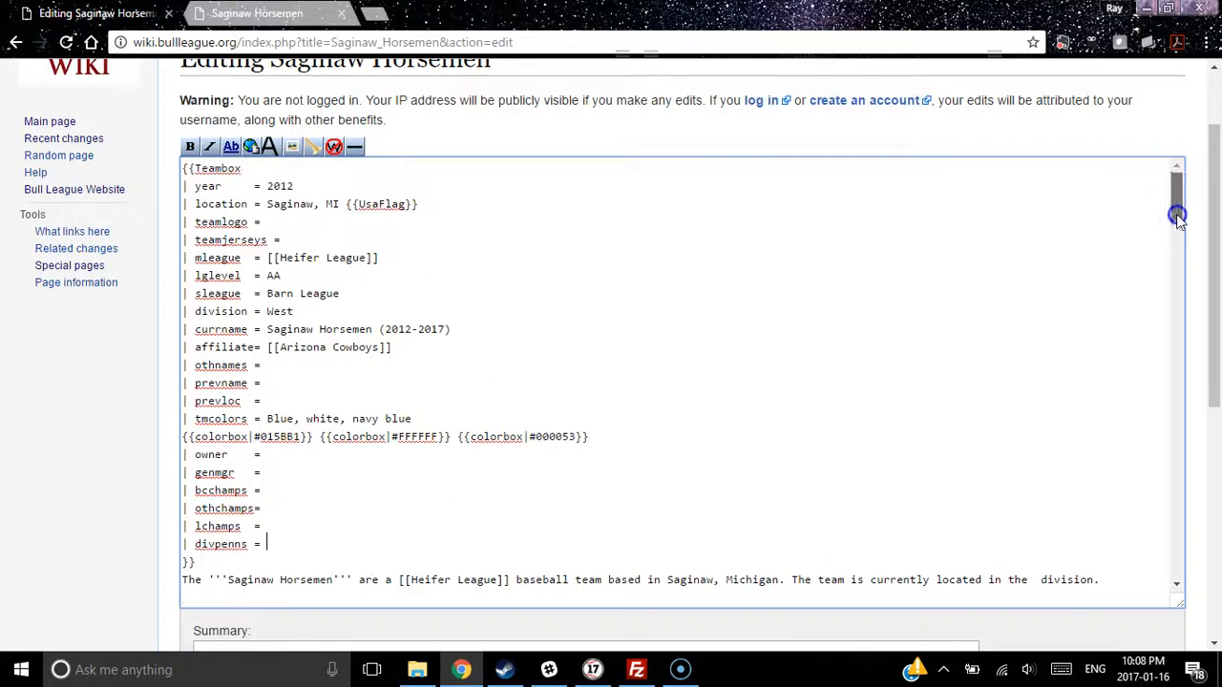
{"action": "left_click", "coordinate": [297, 186]}
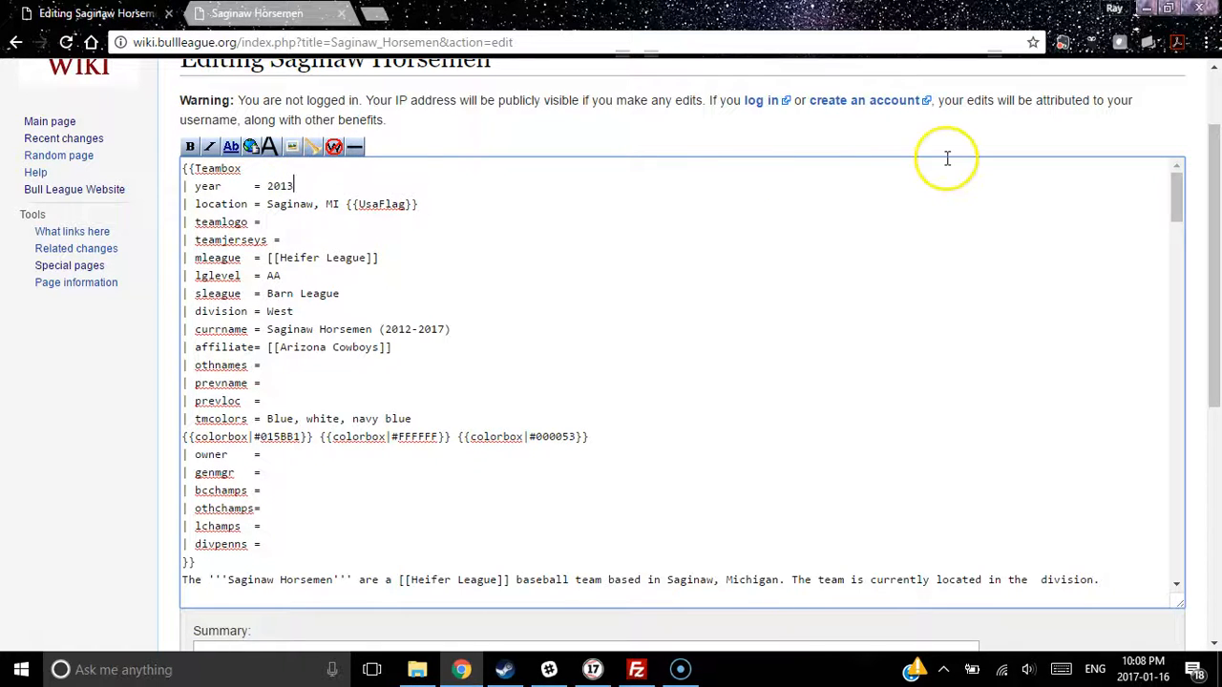
{"action": "left_click_drag", "start_coordinate": [1180, 191], "coordinate": [1175, 244]}
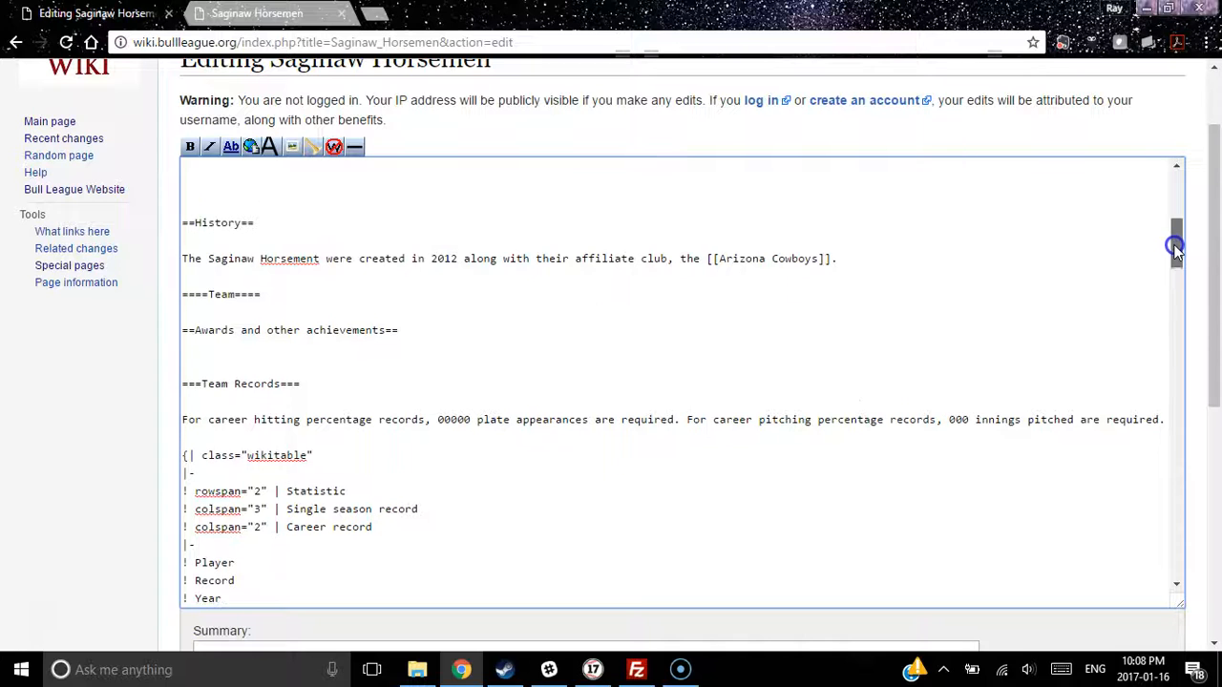
{"action": "key", "text": "BackSpace"}
{"action": "type", "text": "3"}
Add an opening <ref> tag after the History sentence and correct the misspelled team name to "Horsemen"
{"action": "left_click", "coordinate": [852, 258]}
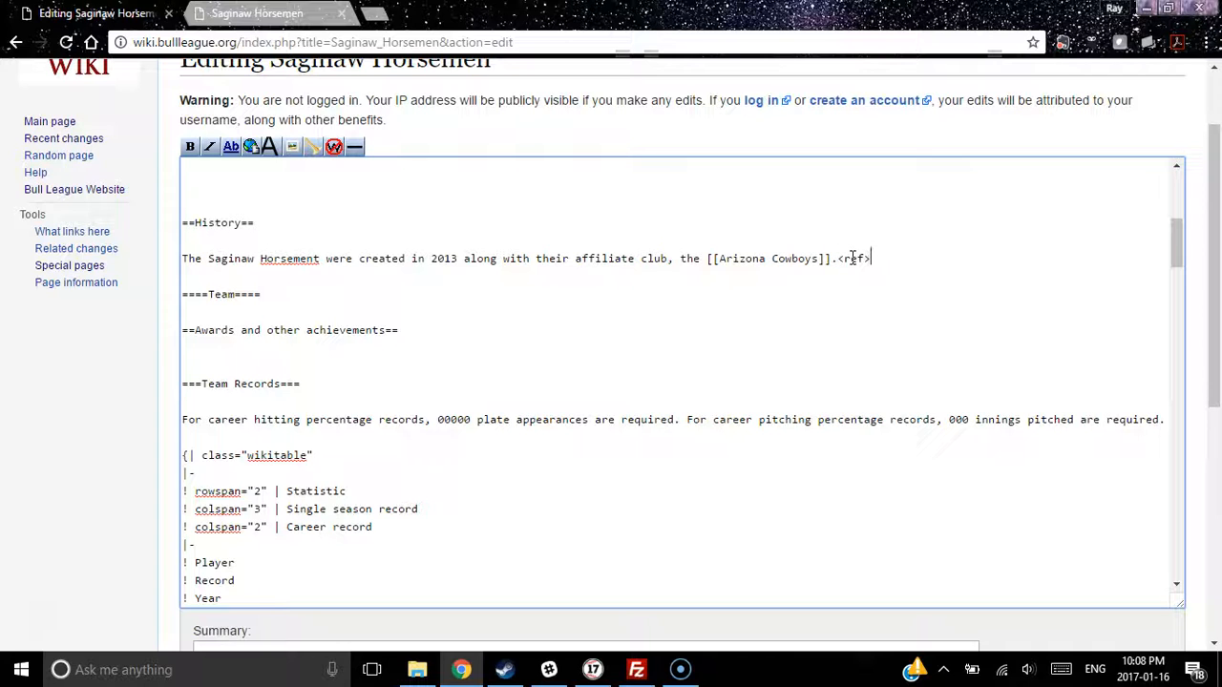
{"action": "left_click", "coordinate": [319, 259]}
{"action": "key", "text": "BackSpace"}
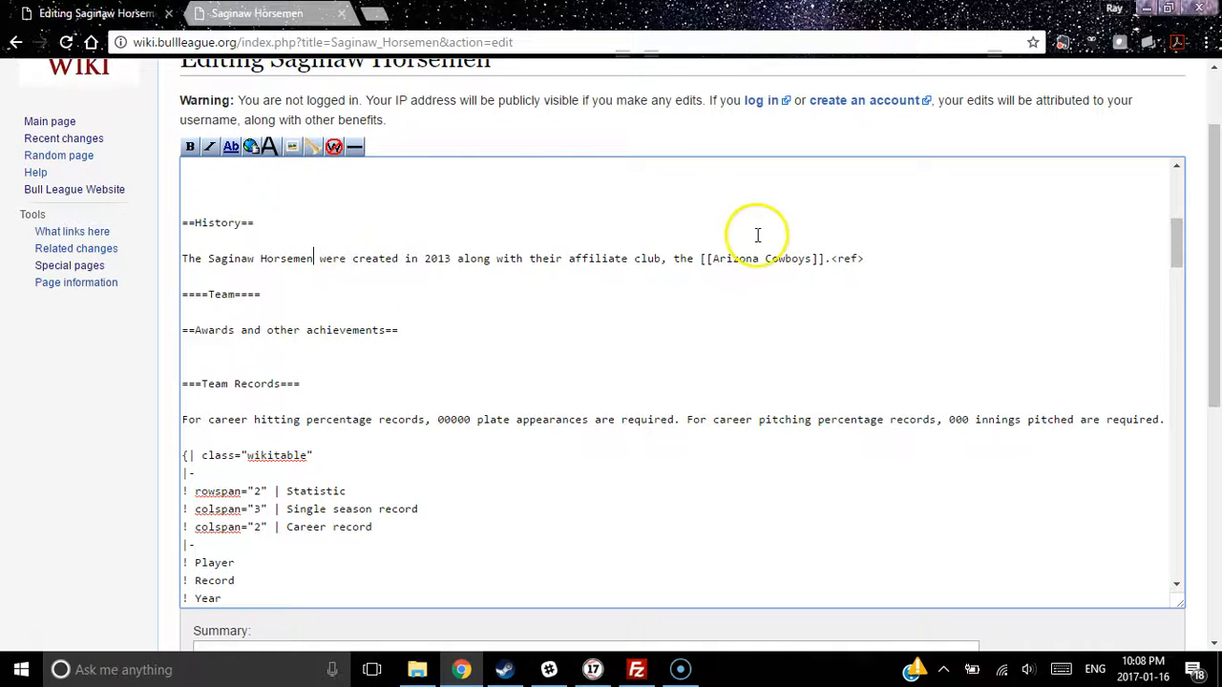
{"action": "left_click", "coordinate": [882, 256]}
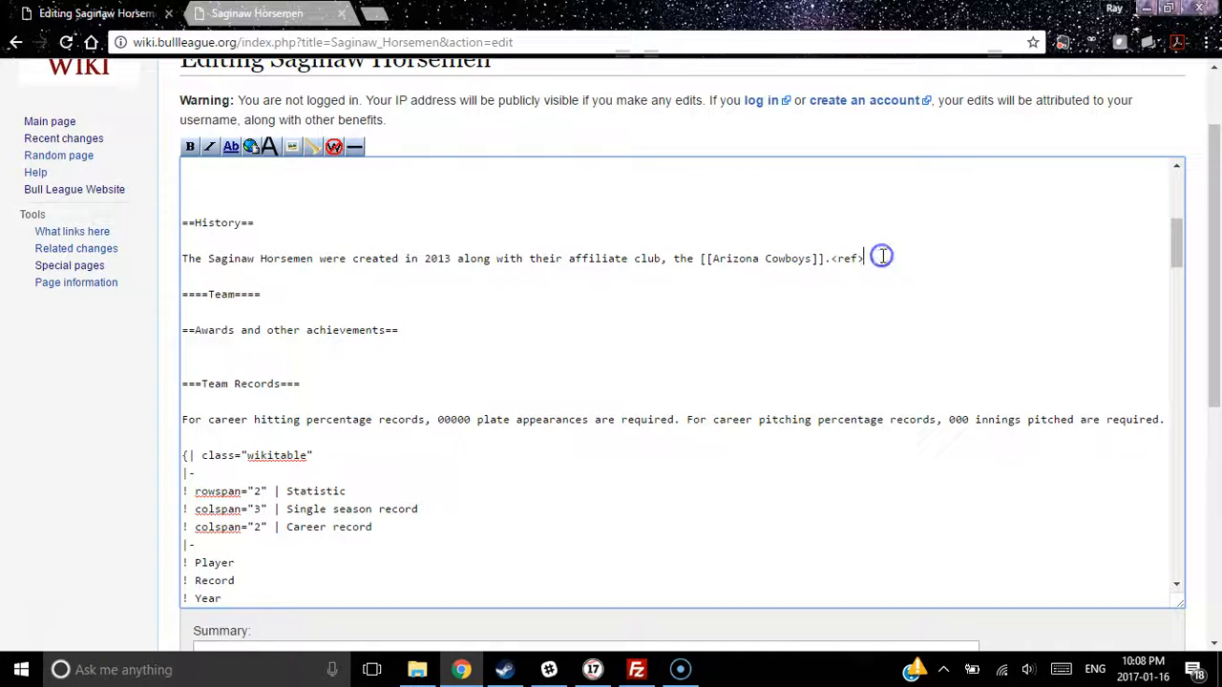
Replace the wording between 2013 and the Arizona Cowboys link with ", and are an affiliate of the"
{"action": "left_click", "coordinate": [457, 257]}
{"action": "left_click_drag", "start_coordinate": [538, 248], "coordinate": [693, 261]}
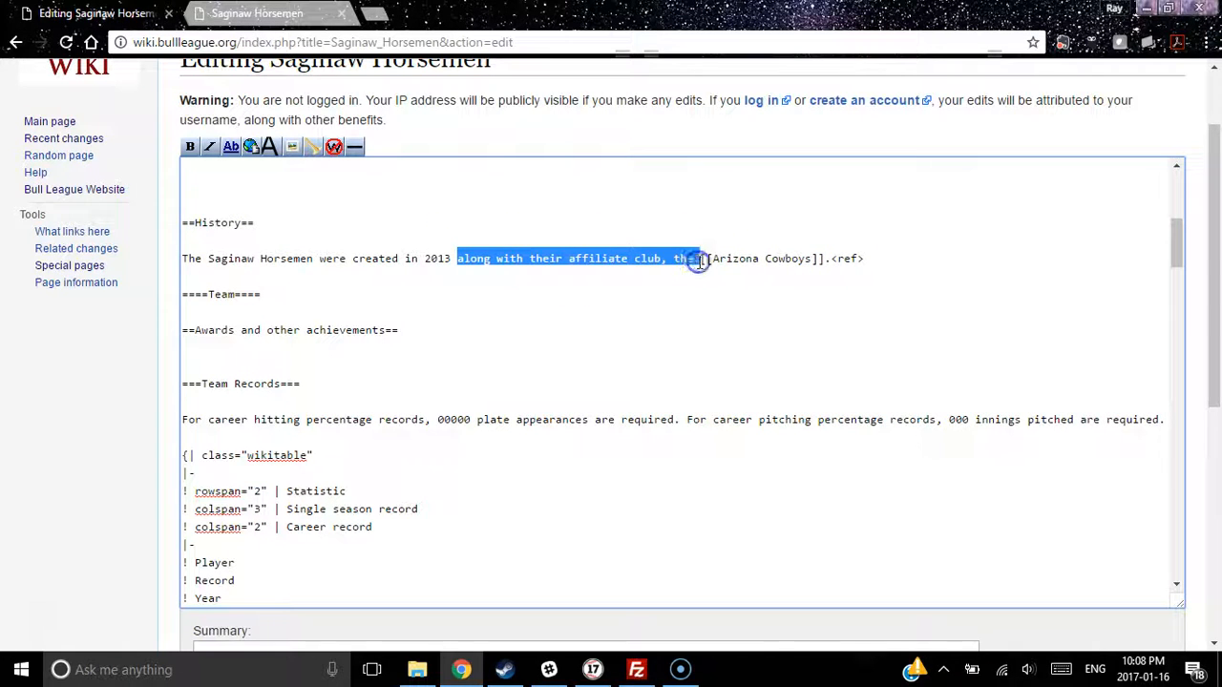
{"action": "key", "text": "Delete"}
{"action": "key", "text": "BackSpace"}
{"action": "type", "text": ", and are an"}
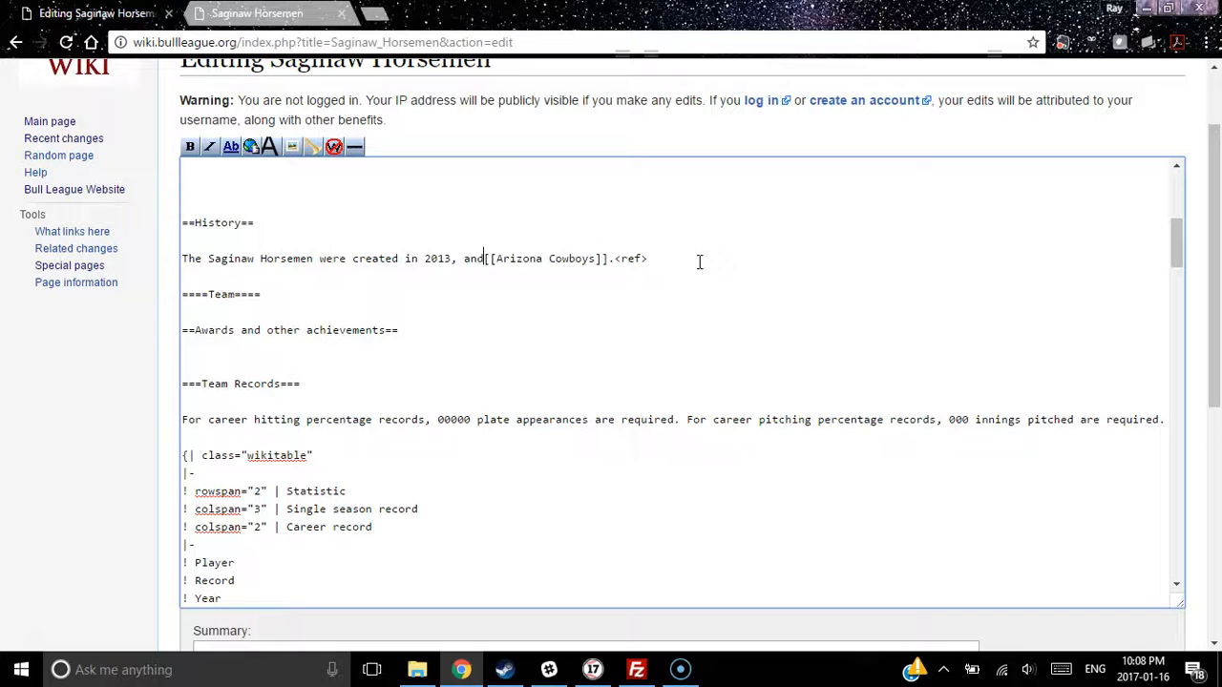
{"action": "type", "text": " affiliate of the"}
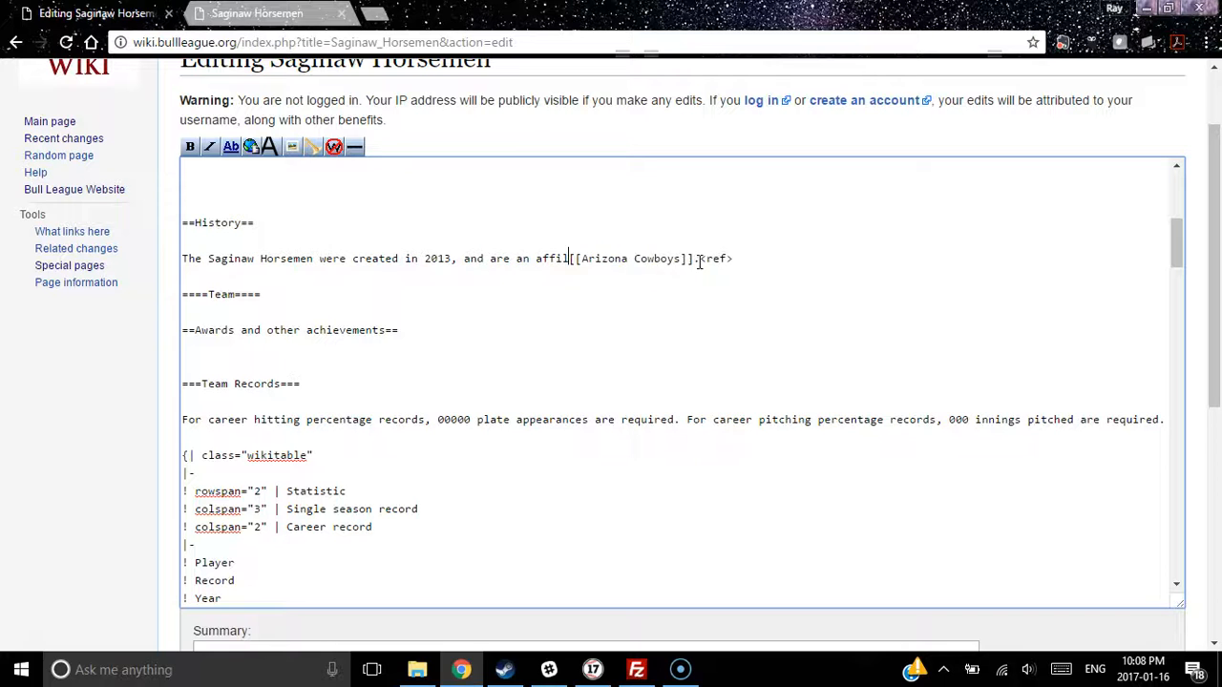
Copy the "SAGINAW HORSEMEN HISTORY TEAM INDEX" title from the stats site into the History reference, keeping it on one line
{"action": "left_click", "coordinate": [821, 260]}
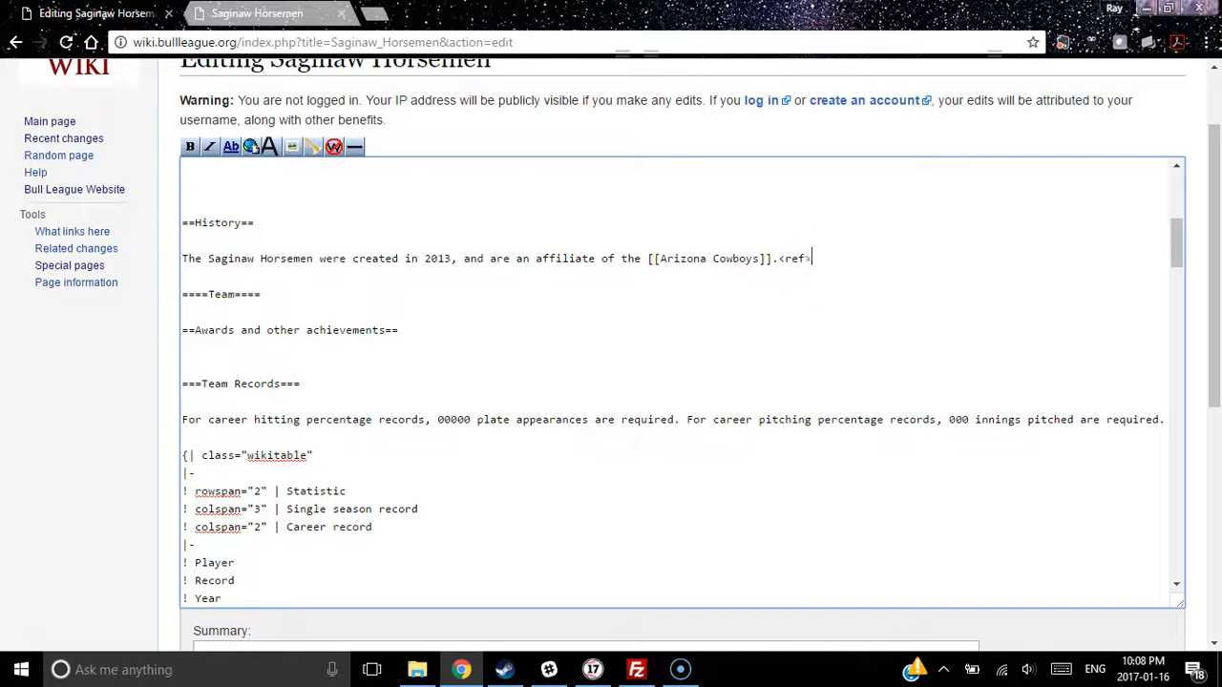
{"action": "left_click", "coordinate": [272, 13]}
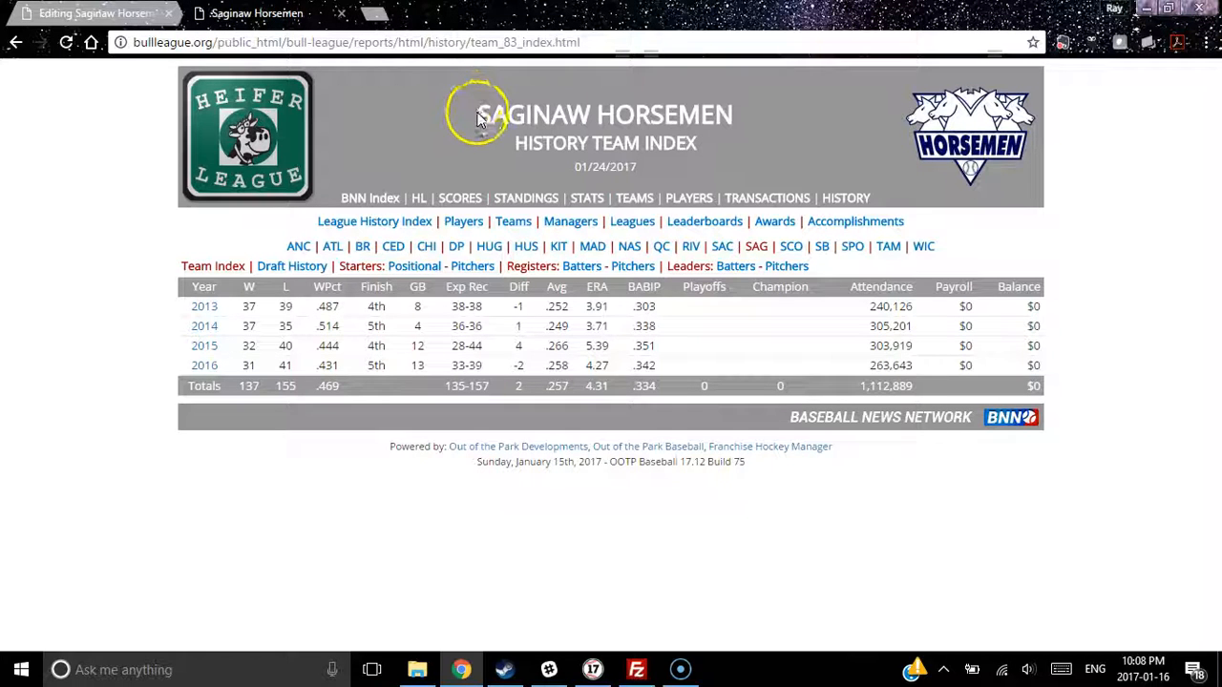
{"action": "left_click_drag", "start_coordinate": [474, 113], "coordinate": [701, 145]}
{"action": "key", "text": "ctrl+c"}
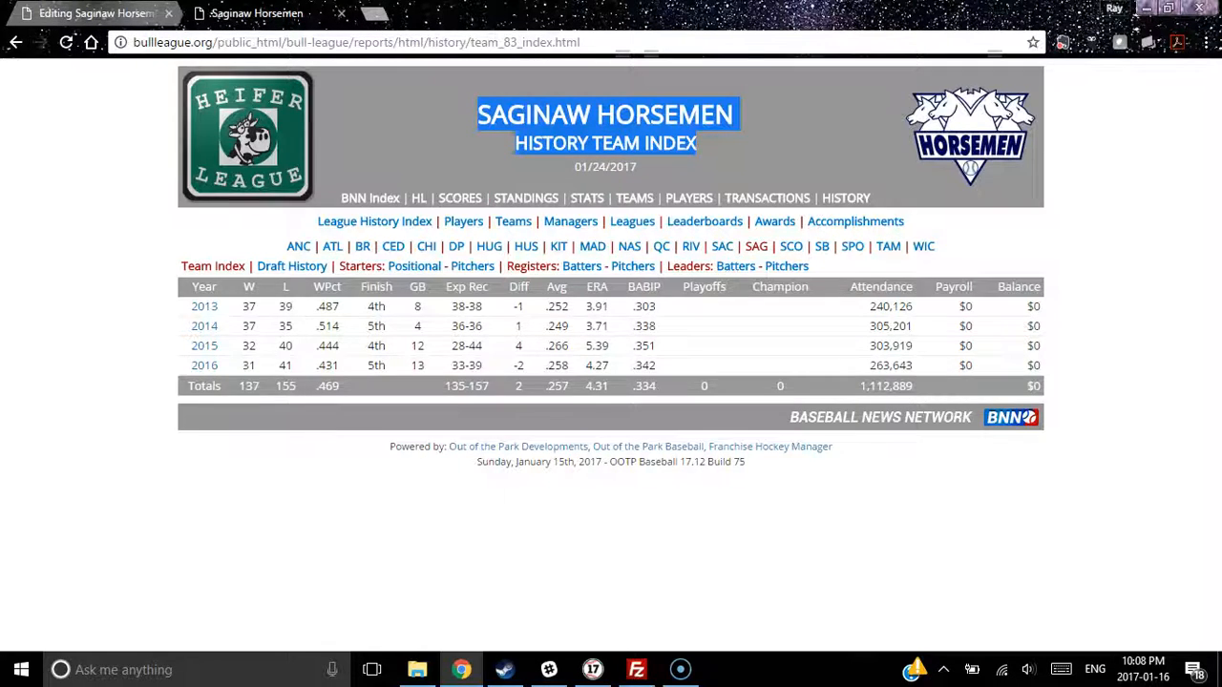
{"action": "left_click", "coordinate": [96, 13]}
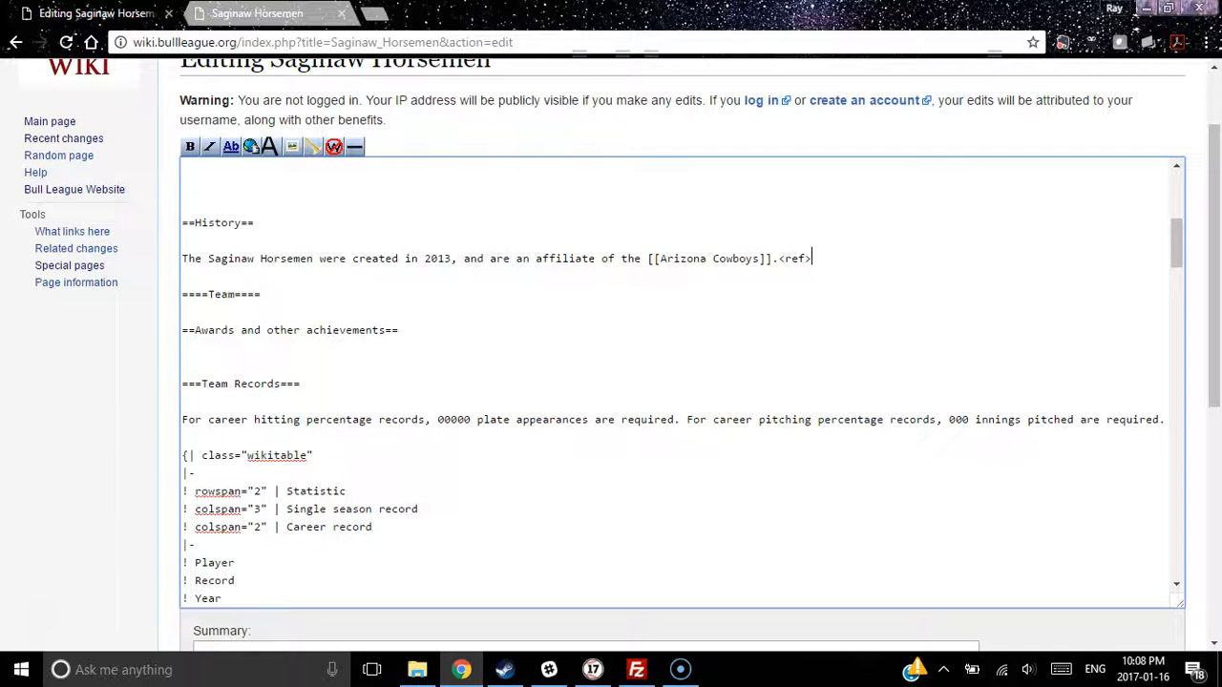
{"action": "left_click", "coordinate": [849, 261]}
{"action": "key", "text": "ctrl+v"}
{"action": "left_click", "coordinate": [922, 258]}
{"action": "key", "text": "Delete"}
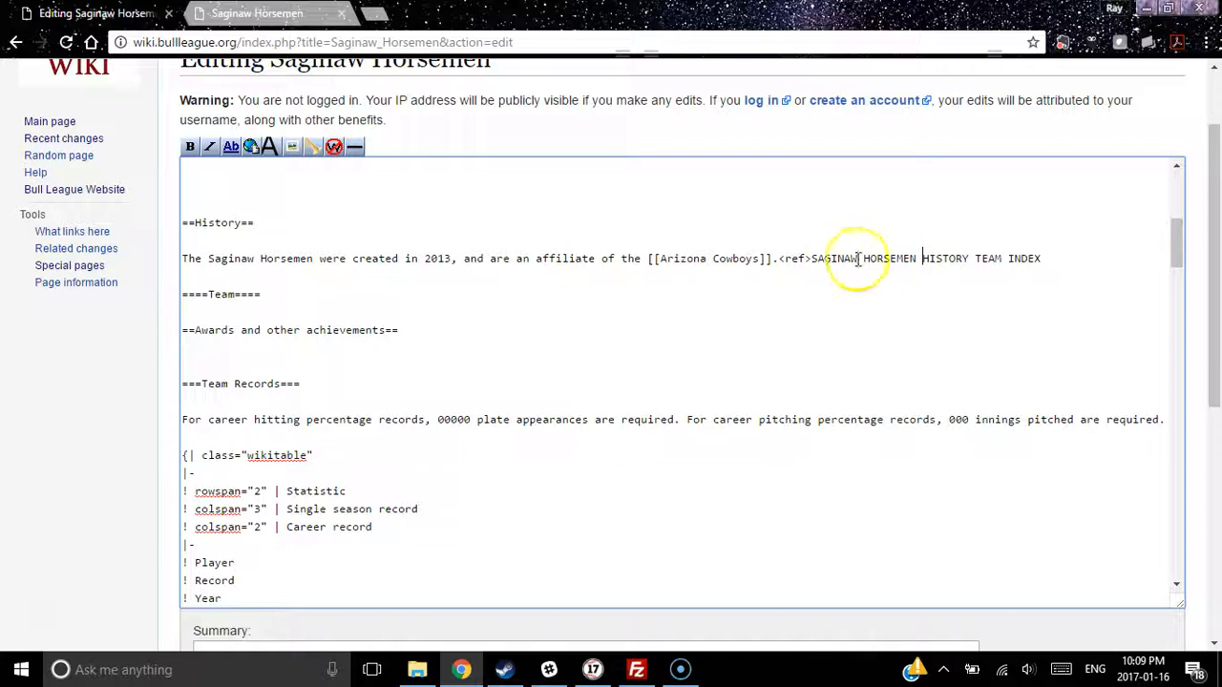
Wrap the reference title in italic markup and add the source ". BNN." after it
{"action": "left_click", "coordinate": [811, 258]}
{"action": "type", "text": "'"}
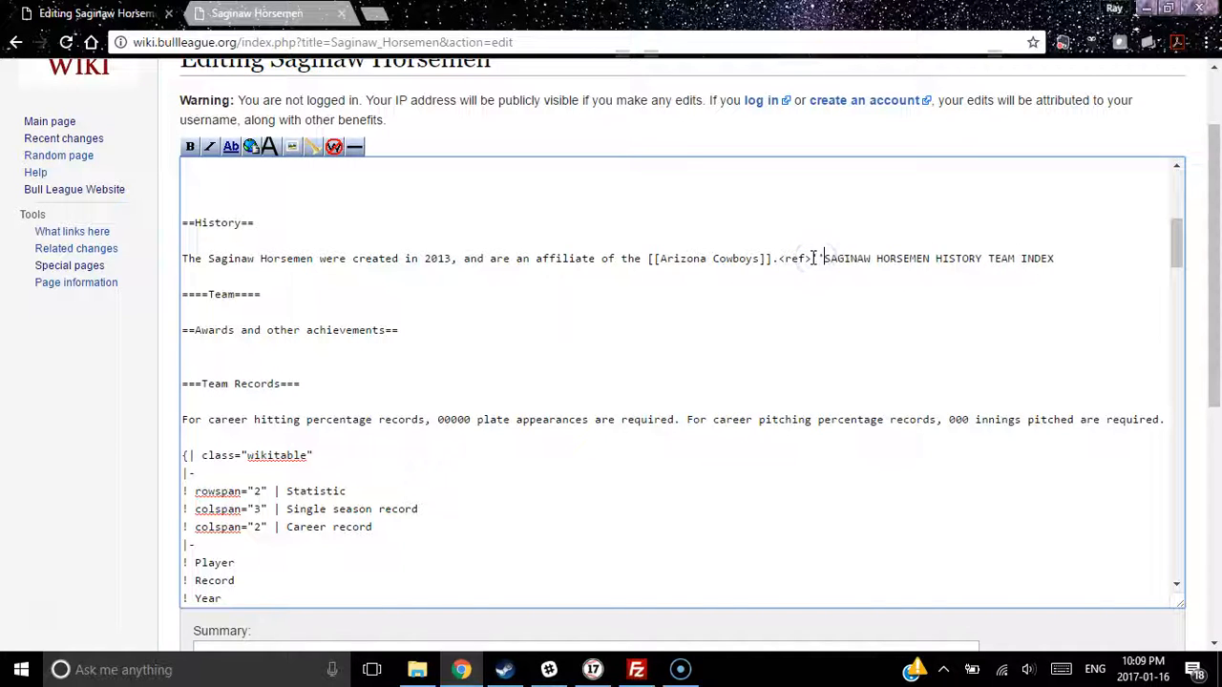
{"action": "left_click", "coordinate": [1059, 258]}
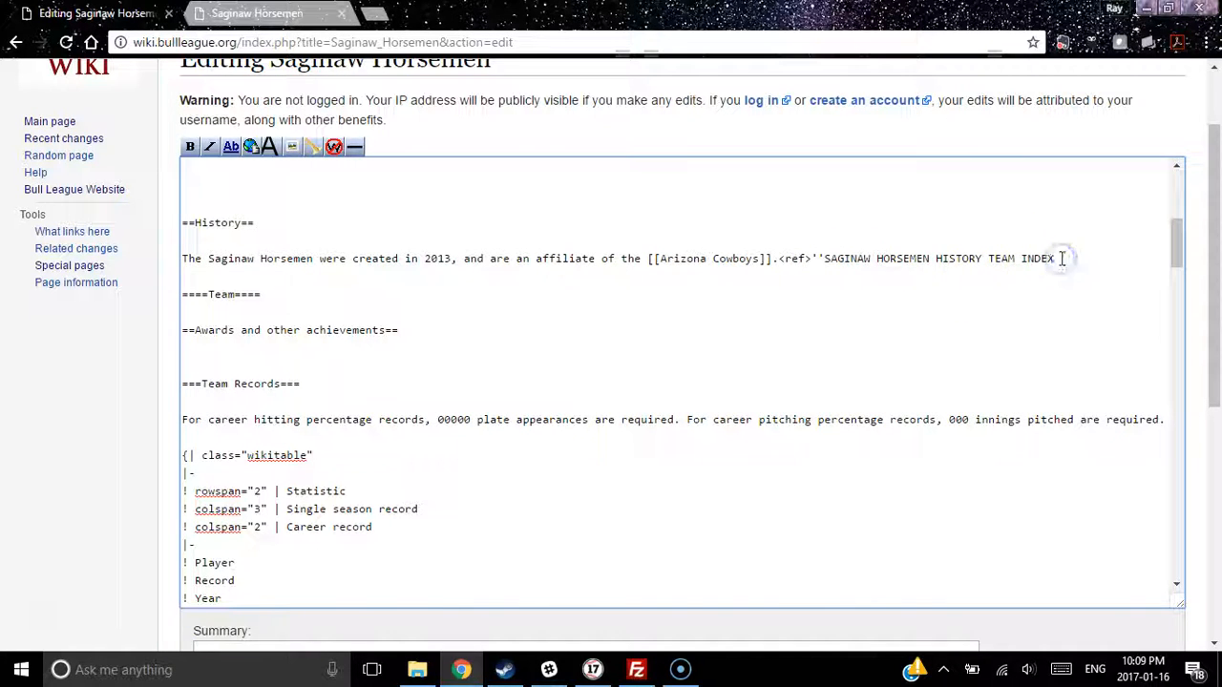
{"action": "left_click", "coordinate": [1074, 272]}
{"action": "left_click", "coordinate": [210, 149]}
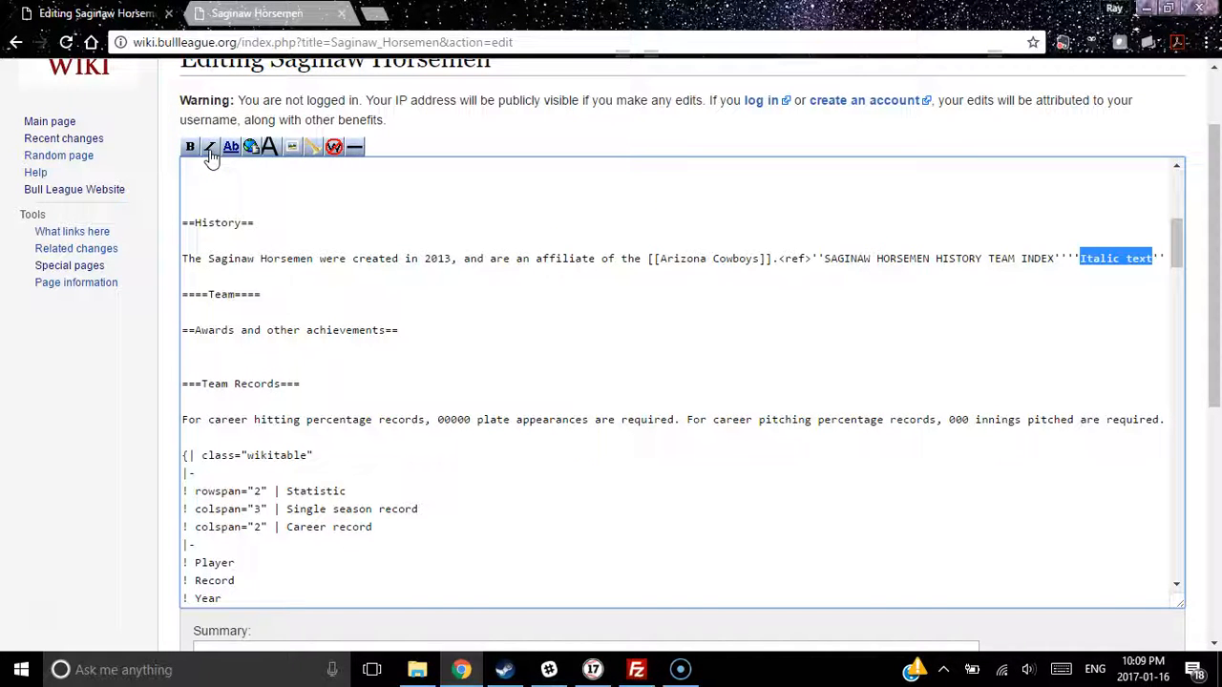
{"action": "key", "text": "BackSpace"}
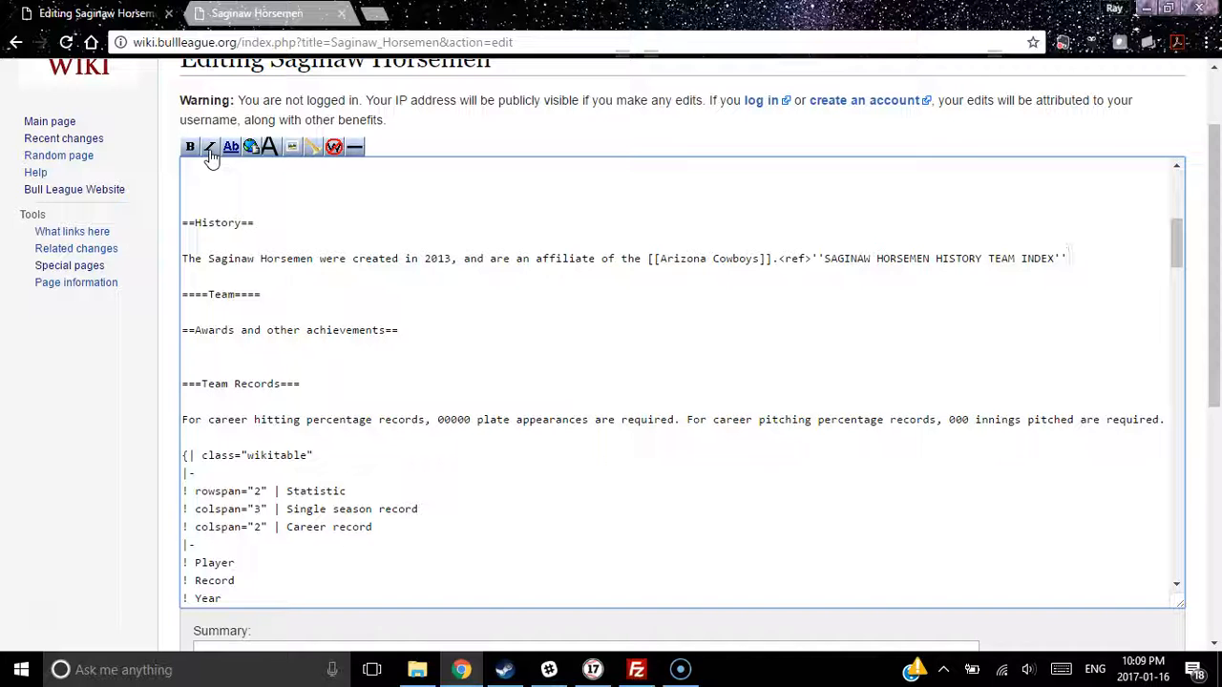
{"action": "type", "text": ". BNN."}
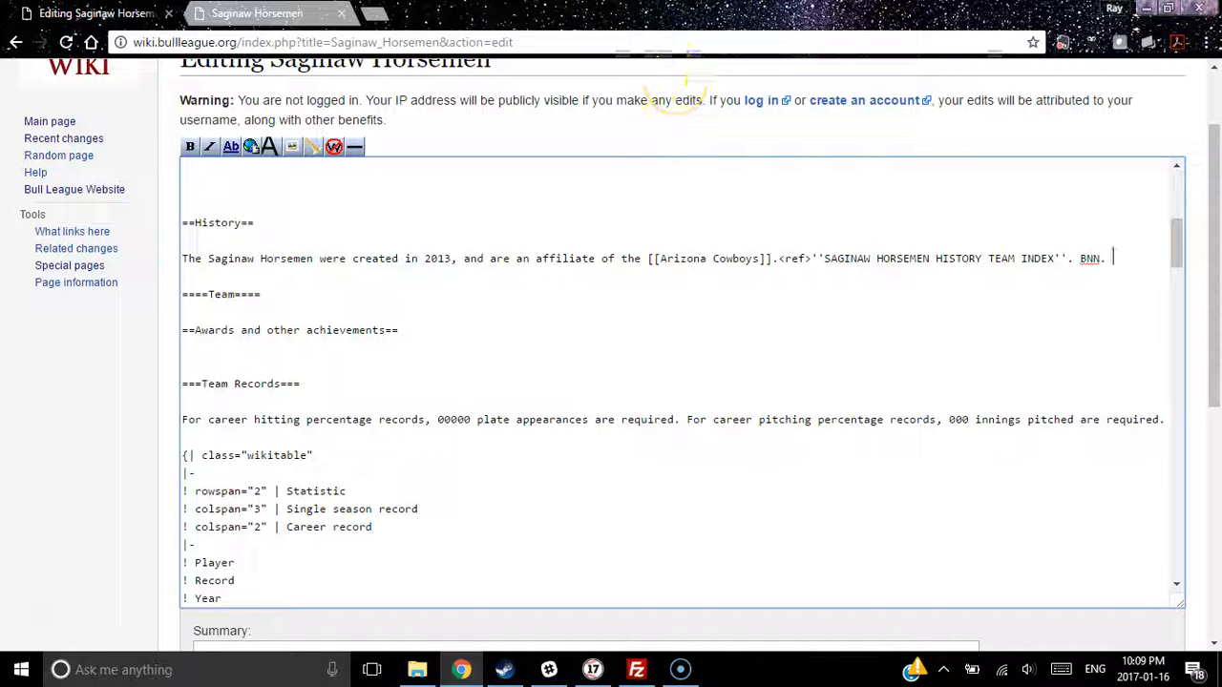
Complete the reference with the history team index page's URL, "Accessed: 16 January 2017." and a closing </ref> tag
{"action": "left_click", "coordinate": [212, 13]}
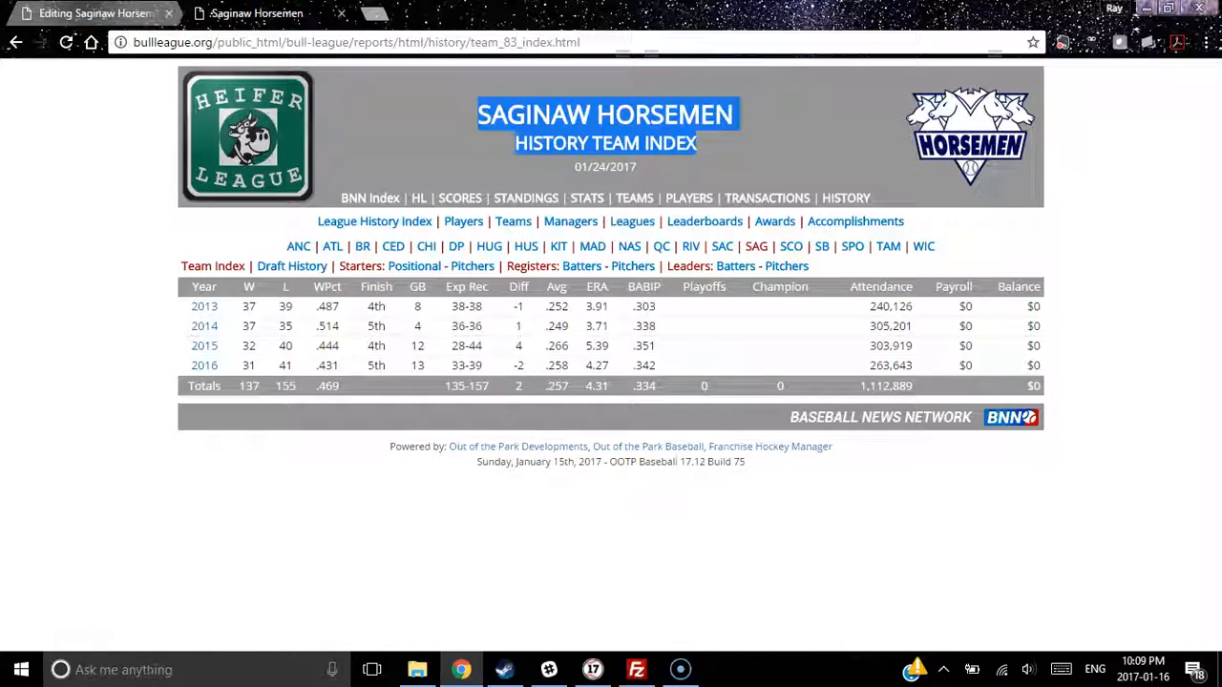
{"action": "left_click", "coordinate": [94, 14]}
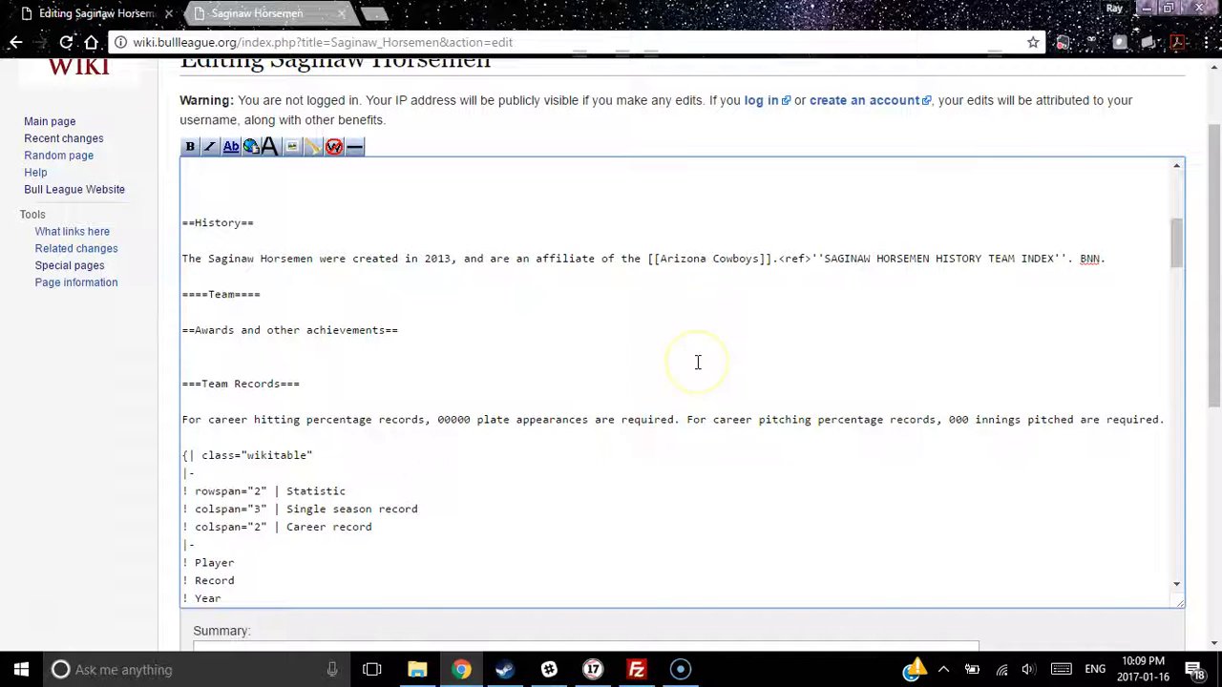
{"action": "left_click", "coordinate": [255, 14]}
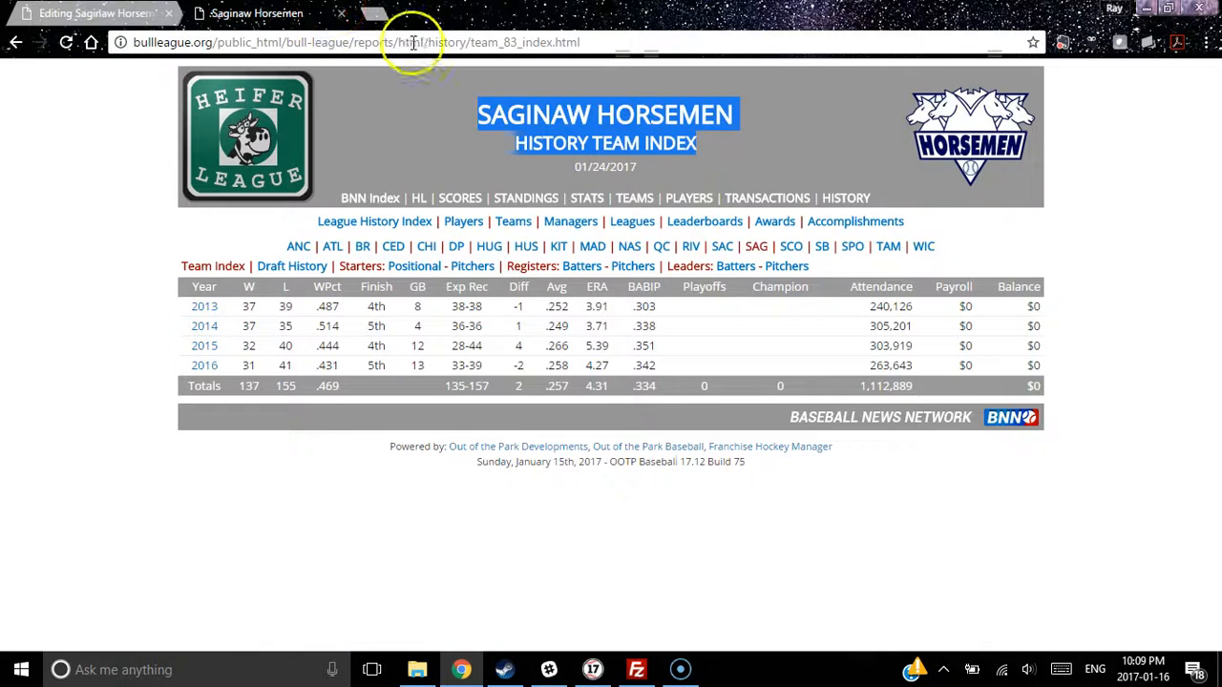
{"action": "left_click", "coordinate": [414, 42]}
{"action": "key", "text": "ctrl+c"}
{"action": "left_click", "coordinate": [96, 14]}
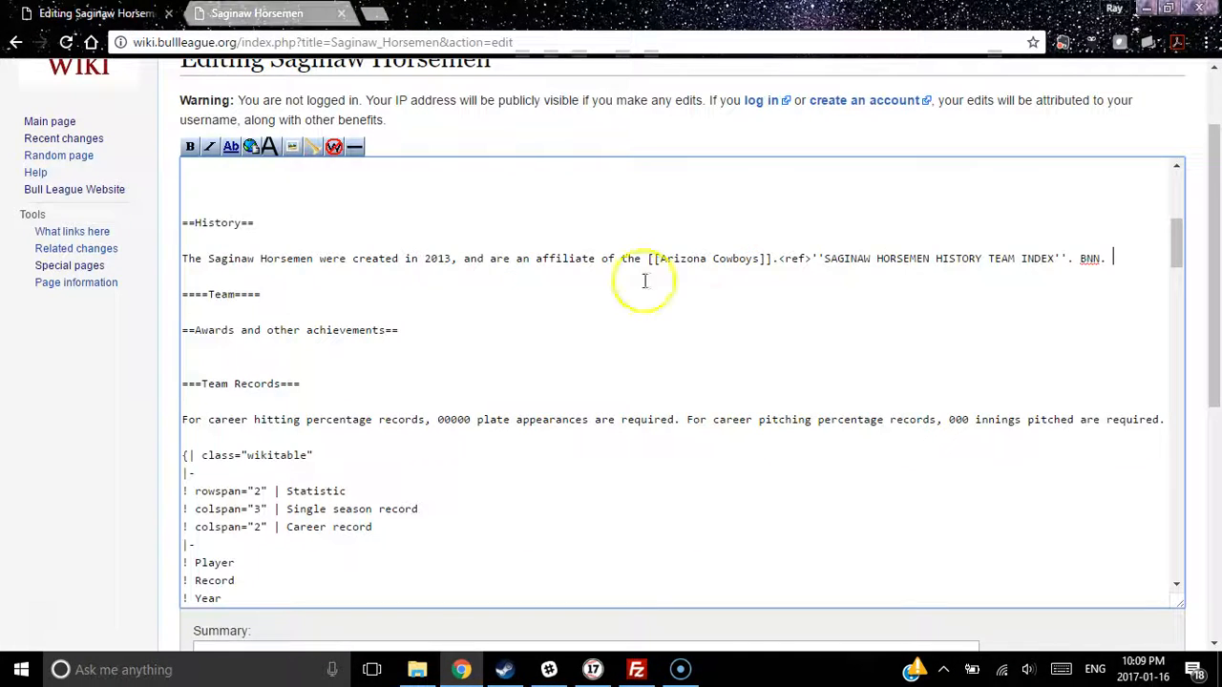
{"action": "key", "text": "ctrl+v"}
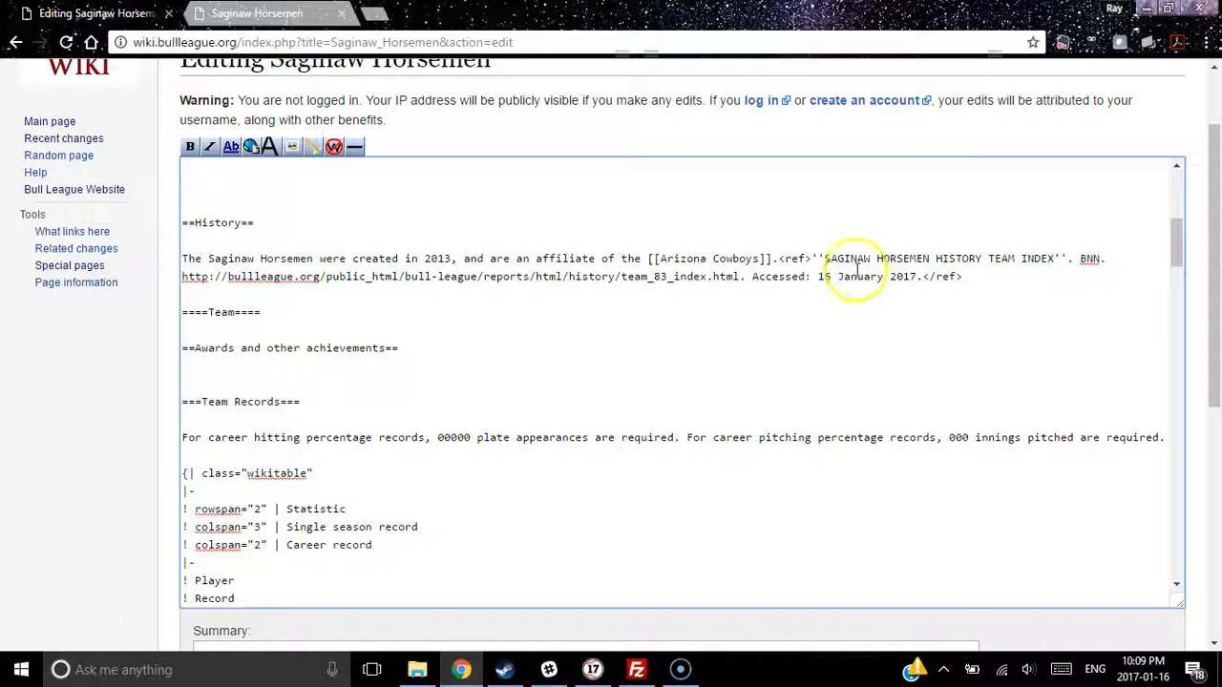
Save the Saginaw Horsemen page with its CAPTCHA completed, and review the saved page down to its References section
{"action": "scroll", "coordinate": [1216, 327], "scroll_direction": "down", "scroll_amount": 1}
{"action": "left_click_drag", "start_coordinate": [1216, 327], "coordinate": [1216, 334]}
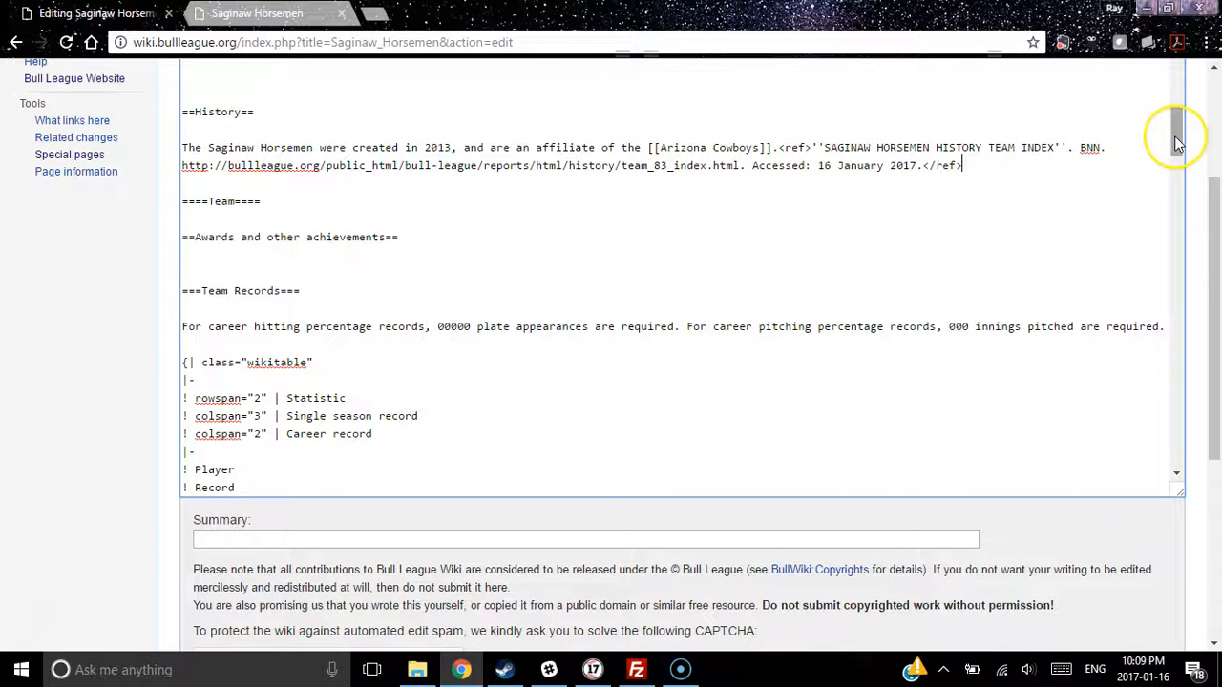
{"action": "left_click_drag", "start_coordinate": [1177, 143], "coordinate": [1177, 156]}
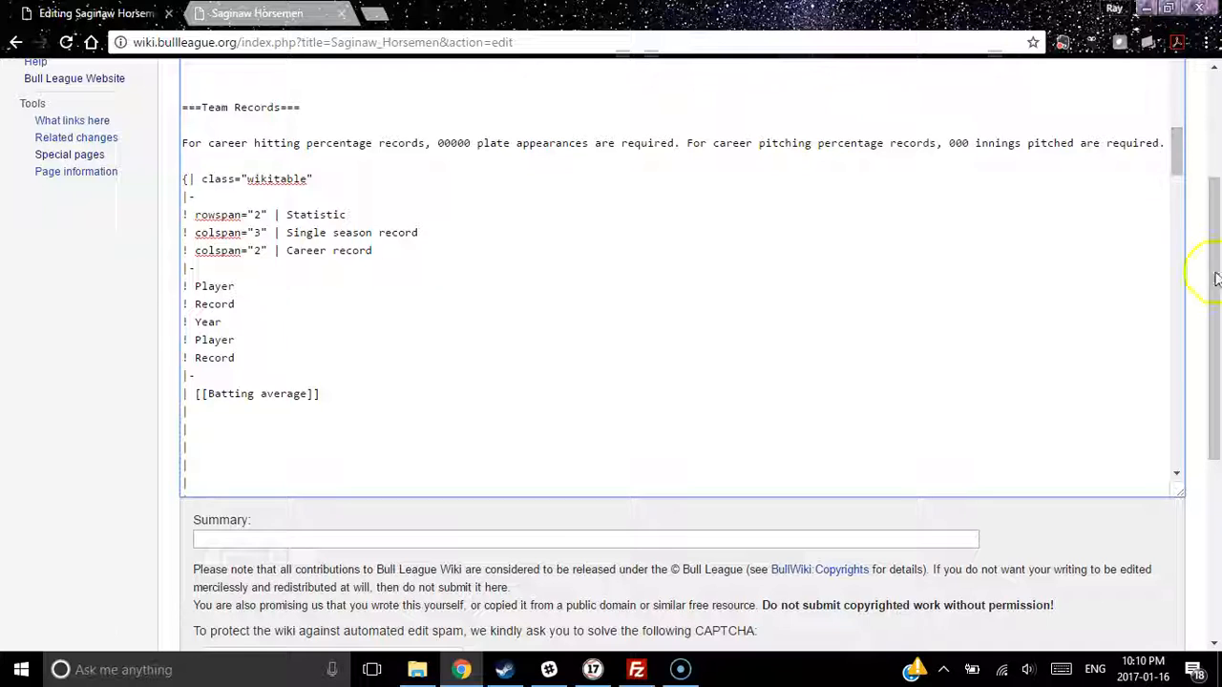
{"action": "left_click_drag", "start_coordinate": [1211, 267], "coordinate": [1211, 354]}
{"action": "left_click", "coordinate": [219, 500]}
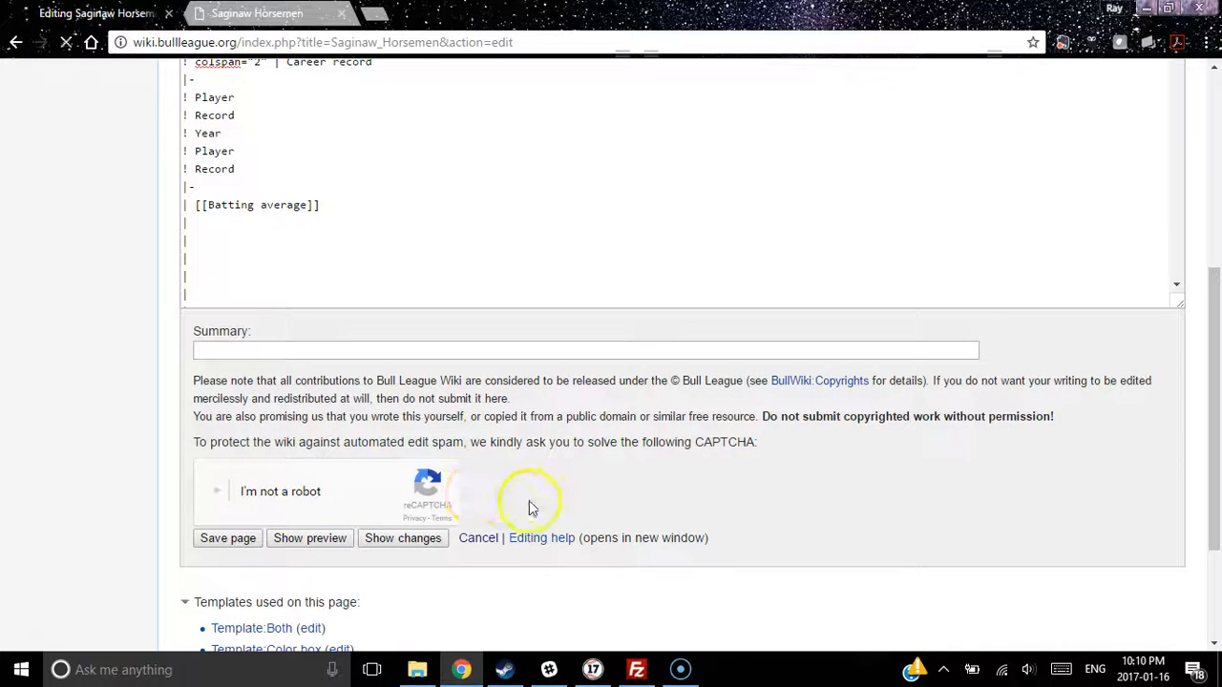
{"action": "left_click", "coordinate": [227, 538]}
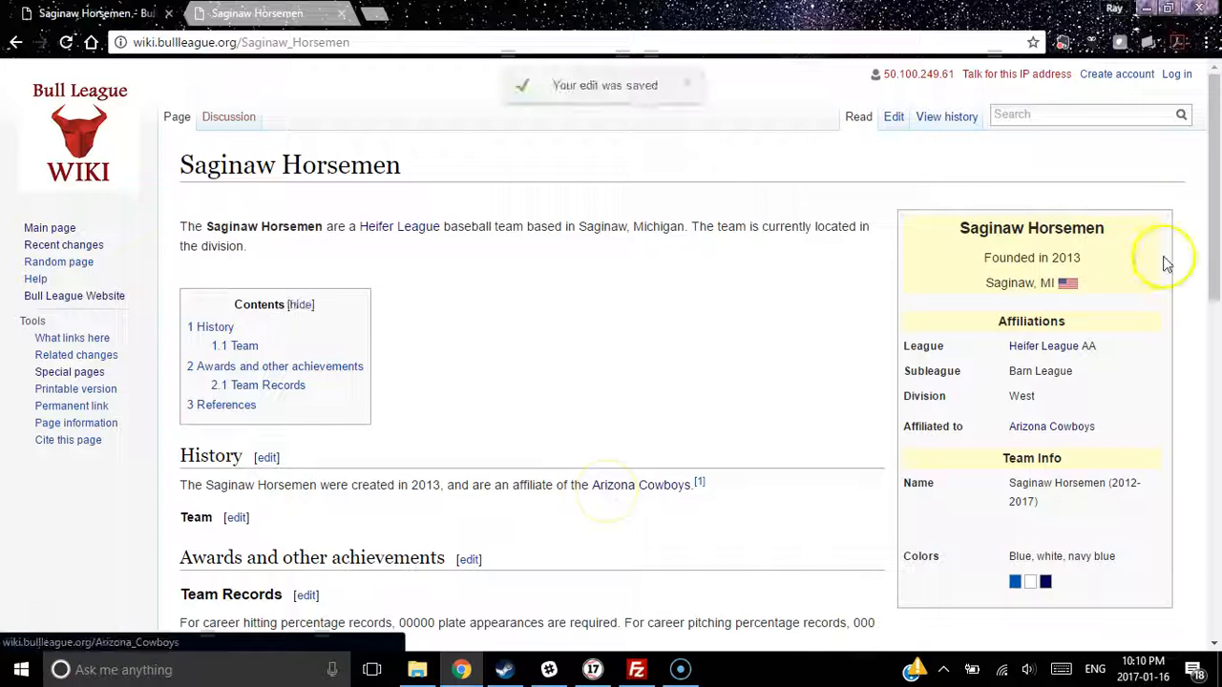
{"action": "left_click_drag", "start_coordinate": [1215, 209], "coordinate": [1217, 242]}
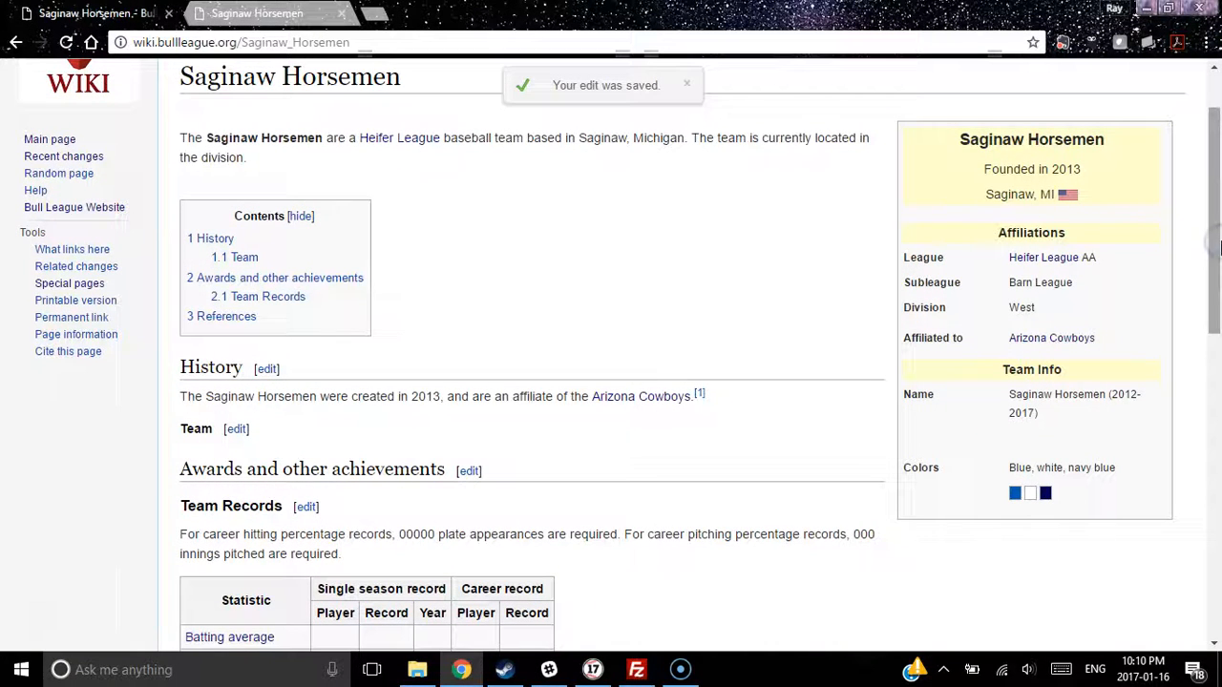
{"action": "left_click_drag", "start_coordinate": [1218, 248], "coordinate": [1217, 565]}
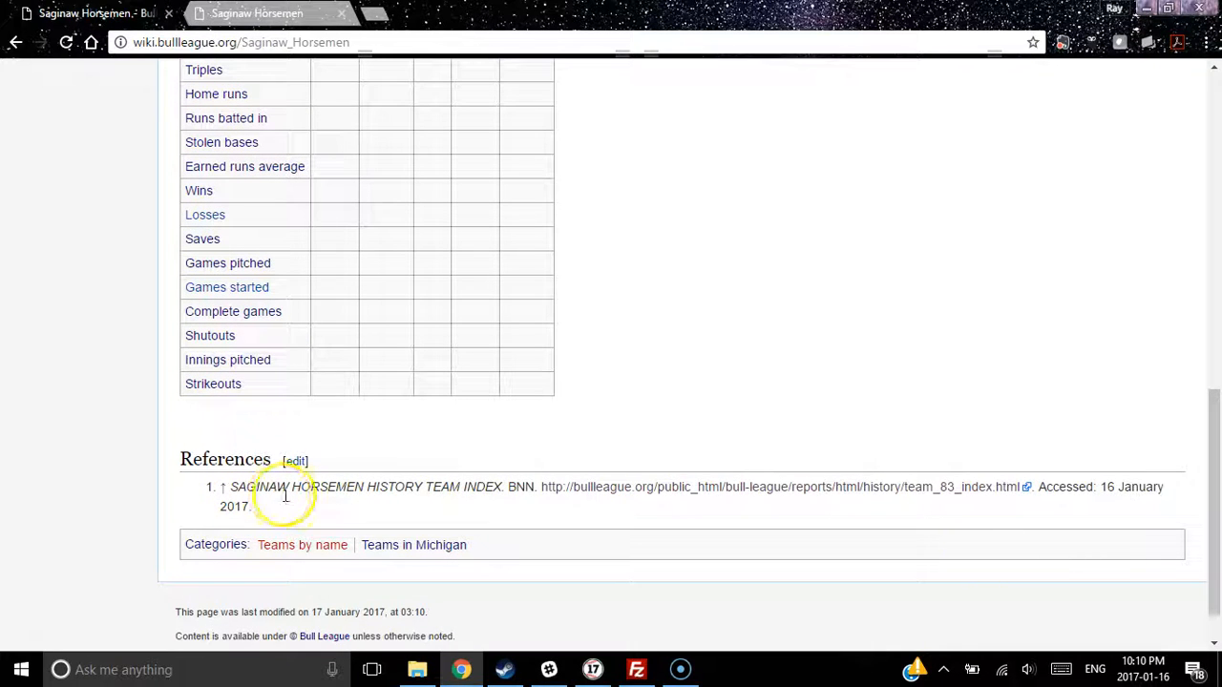
{"action": "left_click_drag", "start_coordinate": [1212, 420], "coordinate": [1213, 191]}
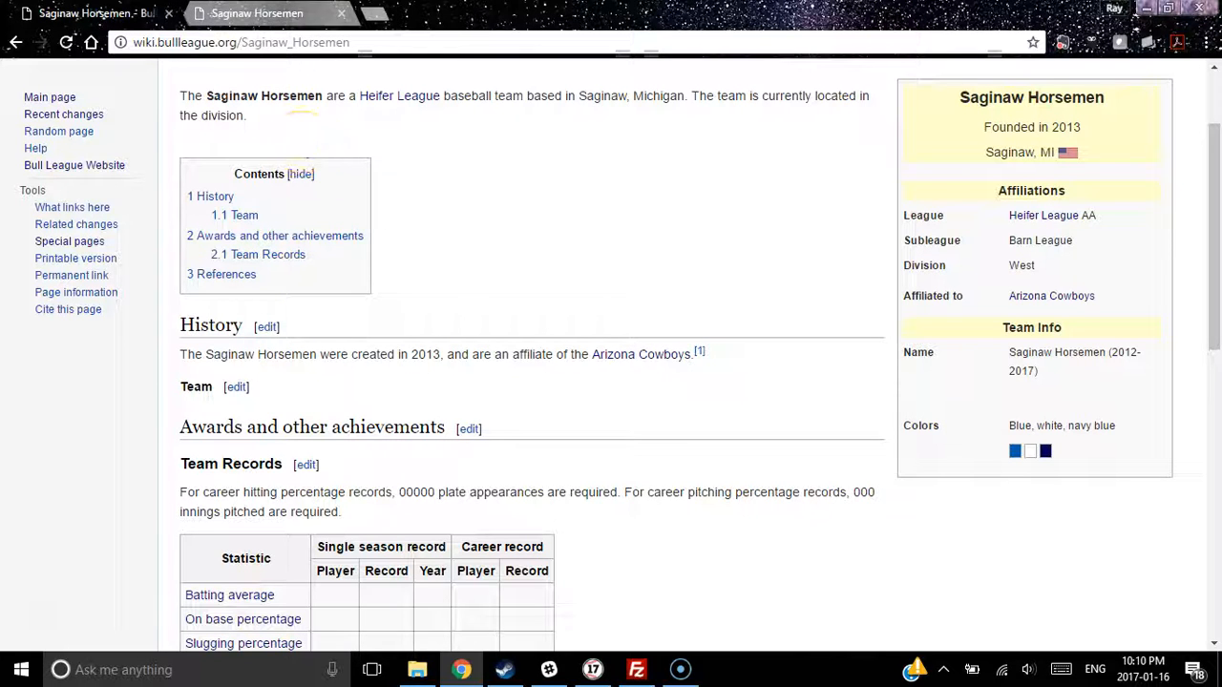
Open the Saginaw Horsemen team batting leaders on the stats site and view the single-season and career batting records
{"action": "key", "text": "ctrl+Tab"}
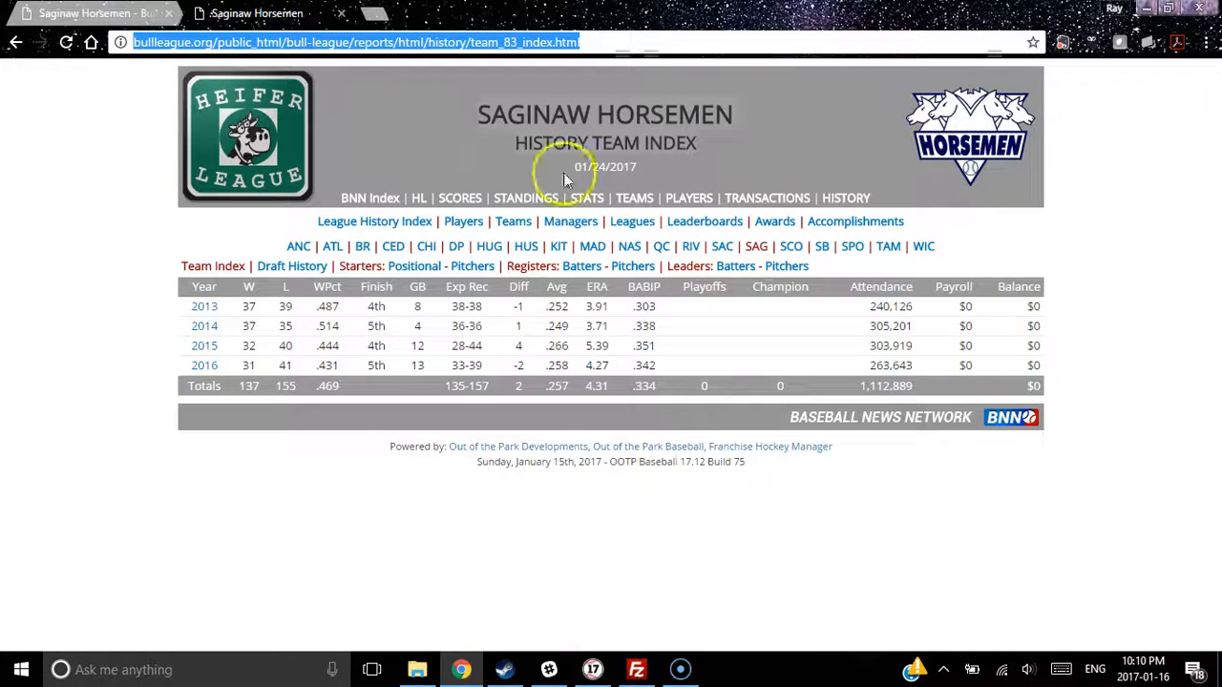
{"action": "left_click", "coordinate": [728, 267]}
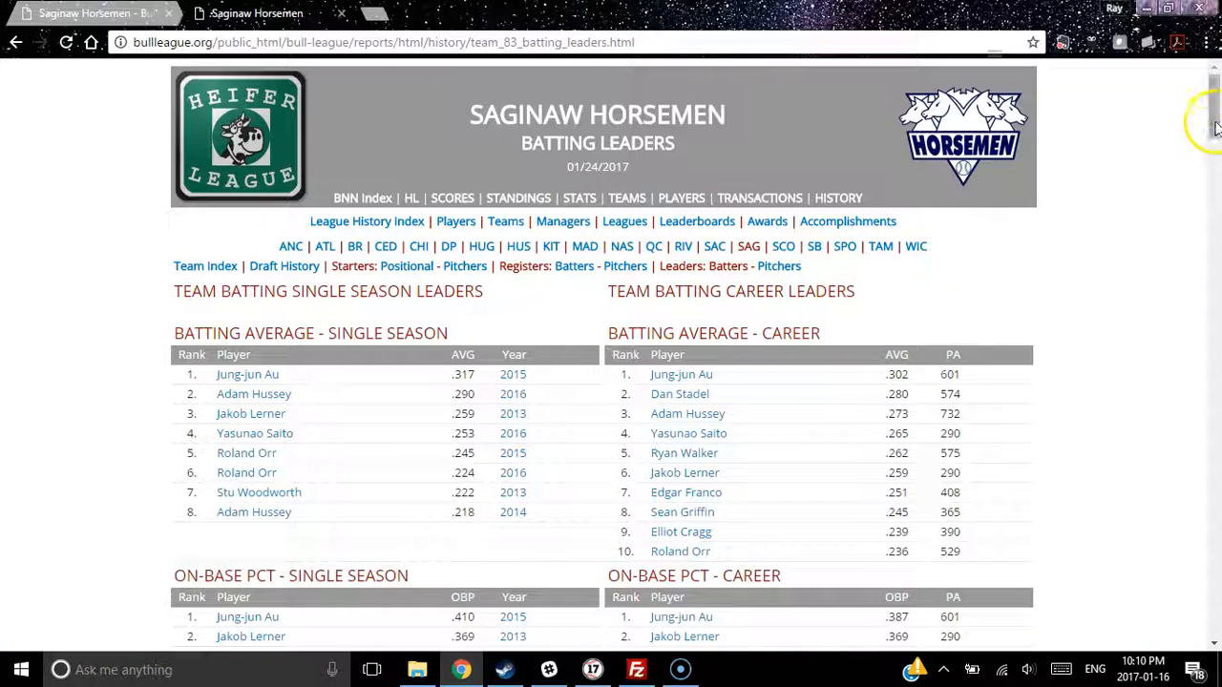
{"action": "scroll", "coordinate": [1200, 115], "scroll_direction": "down", "scroll_amount": 2}
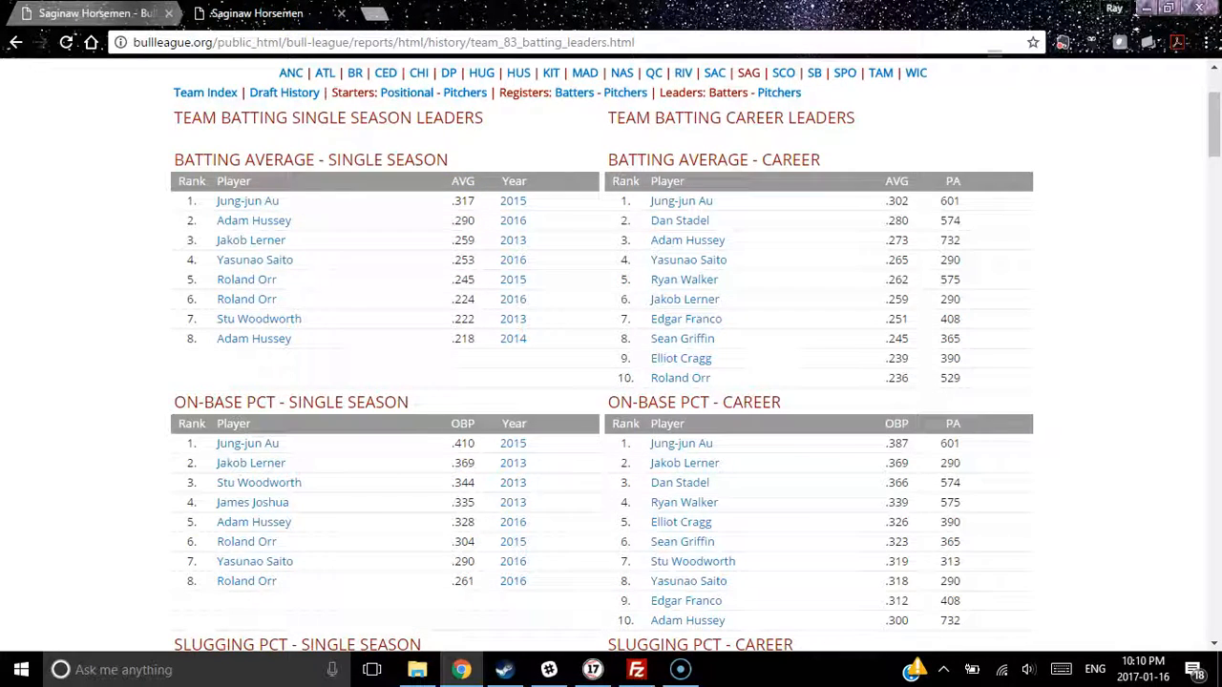
Open the Team Records section of the Saginaw Horsemen wiki page for editing, at the first empty cell under Batting average
{"action": "key", "text": "ctrl+Tab"}
{"action": "left_click", "coordinate": [306, 463]}
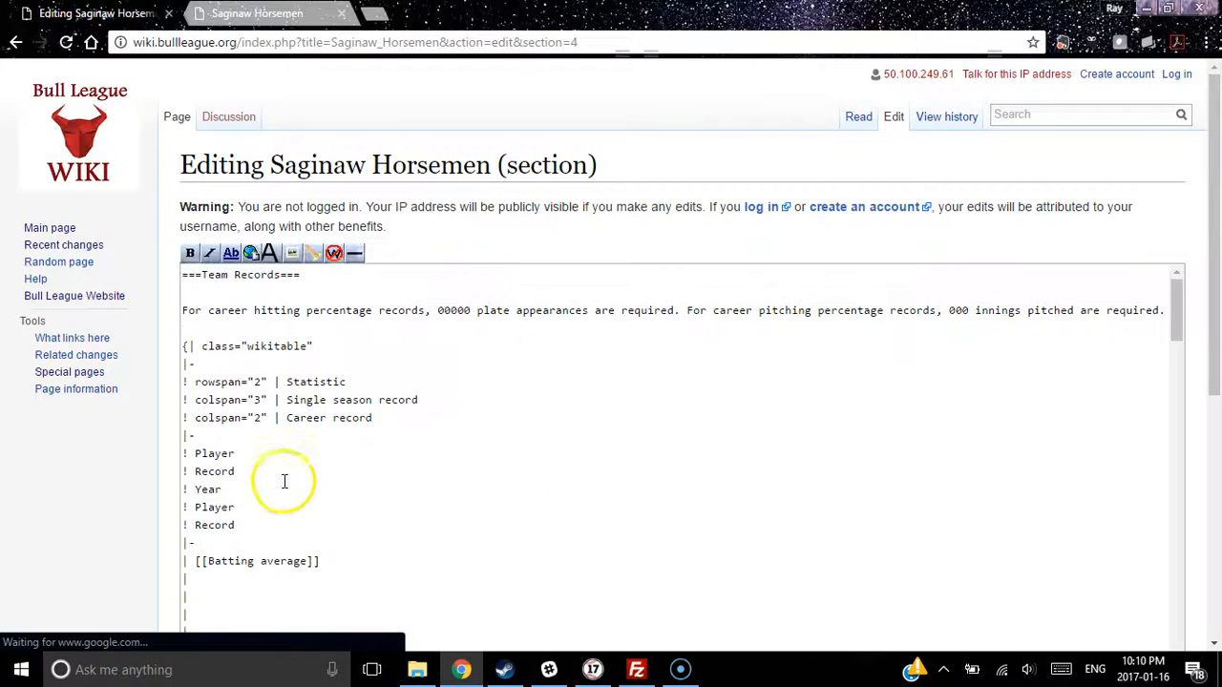
{"action": "left_click", "coordinate": [229, 587]}
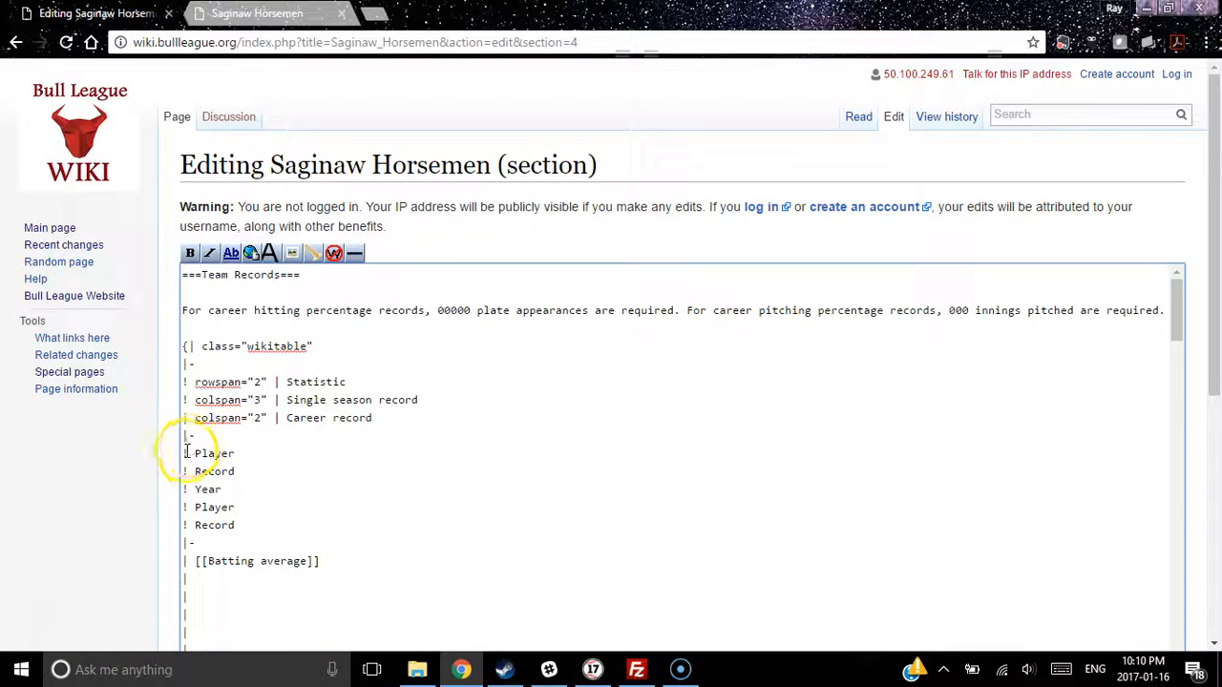
{"action": "left_click_drag", "start_coordinate": [185, 452], "coordinate": [246, 462]}
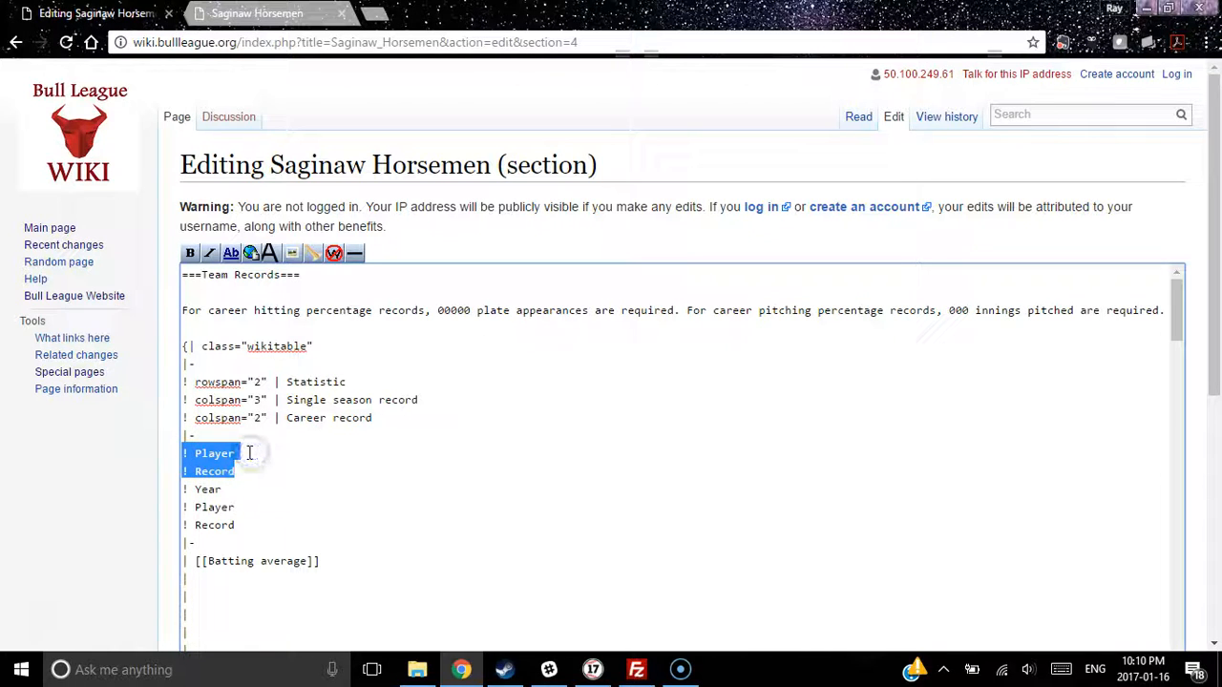
{"action": "left_click", "coordinate": [240, 453]}
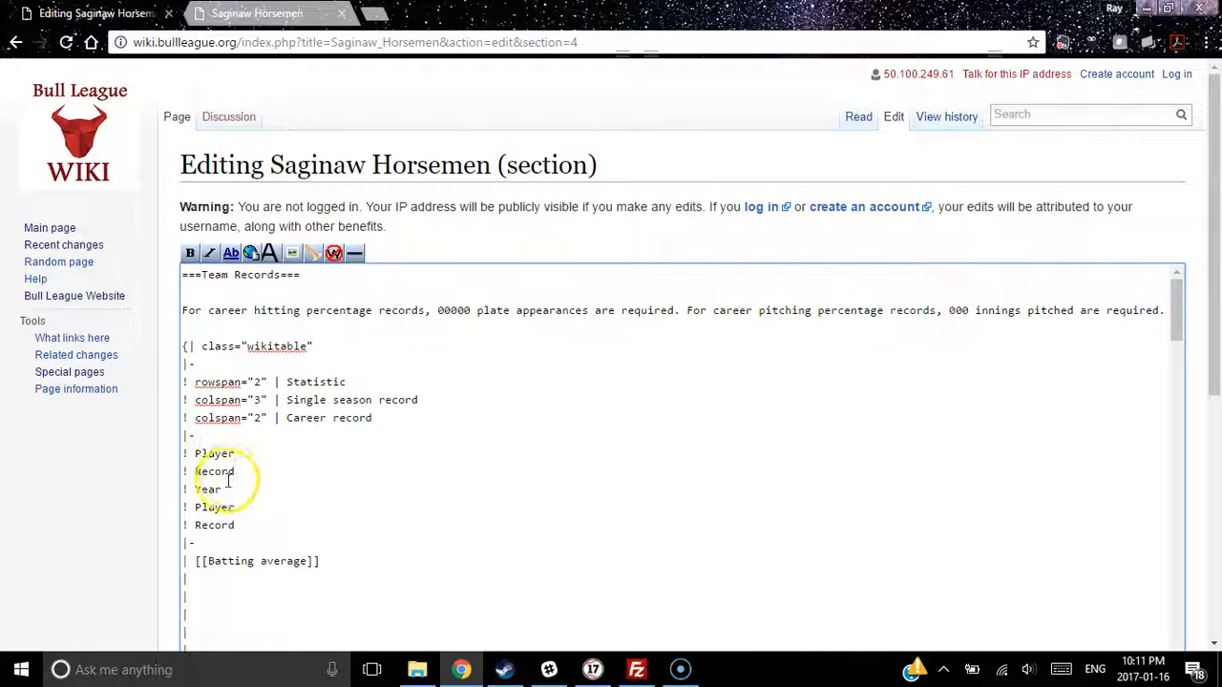
{"action": "left_click", "coordinate": [223, 576]}
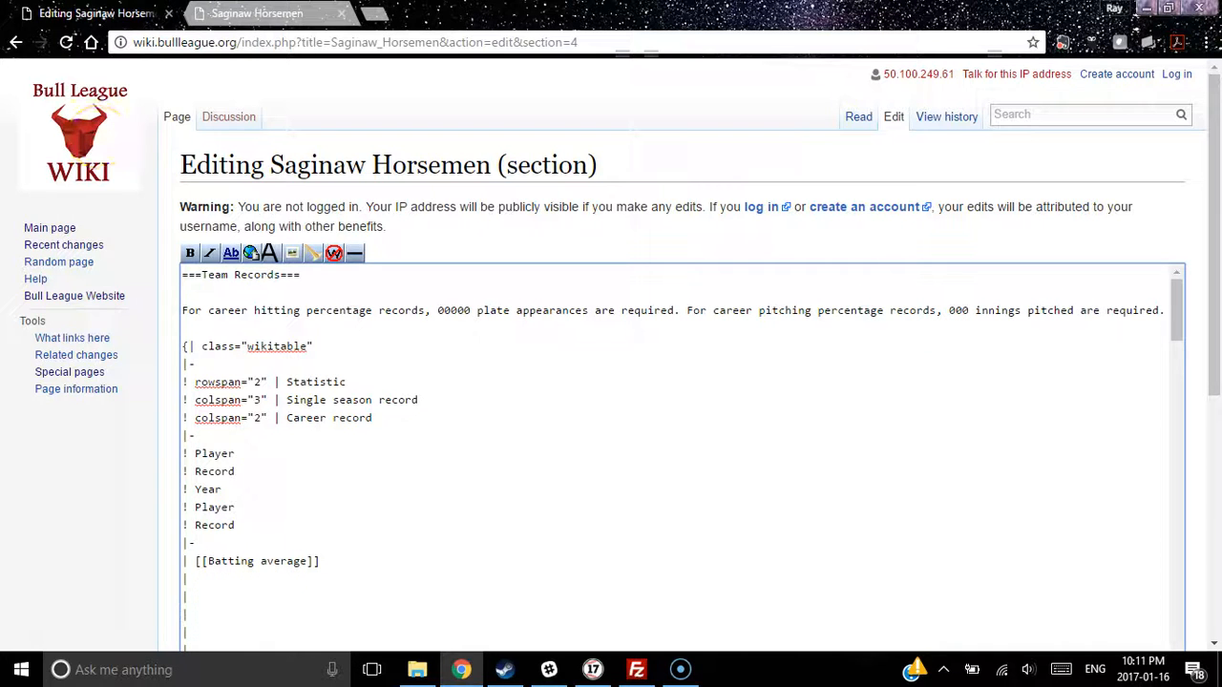
Copy the single-season batting average leader's name from the stats site into the first empty batting average cell as a [[ ]] wiki link
{"action": "left_click", "coordinate": [258, 13]}
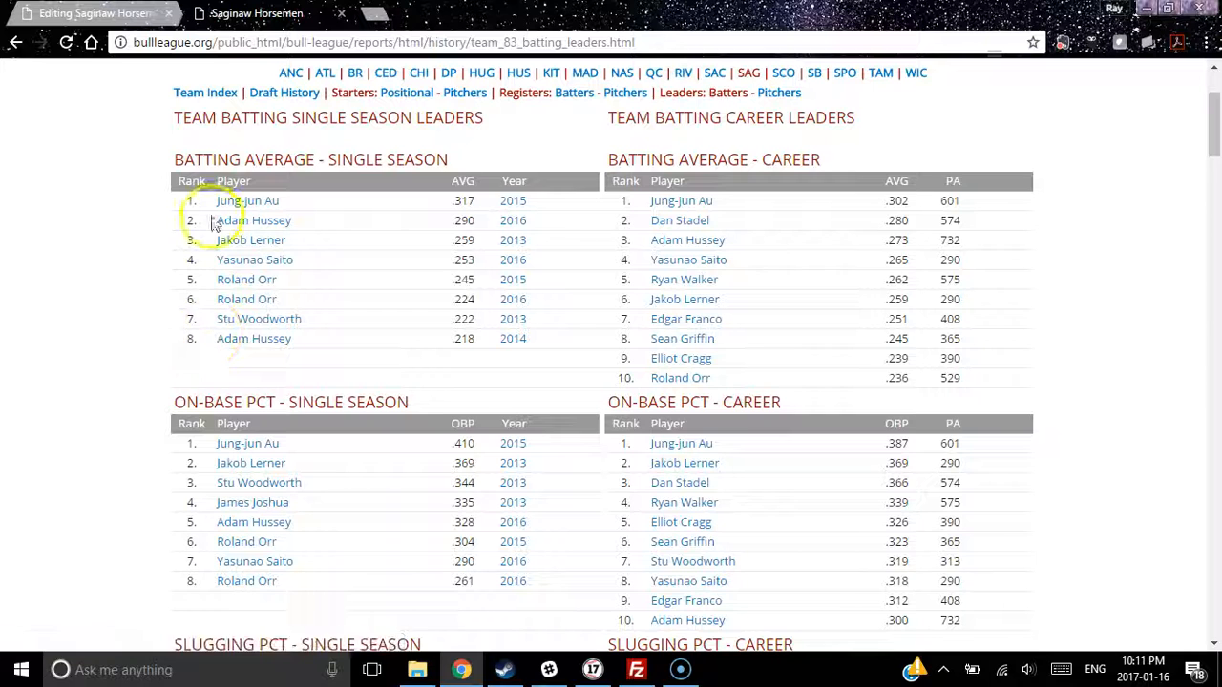
{"action": "left_click_drag", "start_coordinate": [213, 202], "coordinate": [276, 200]}
{"action": "key", "text": "ctrl+c"}
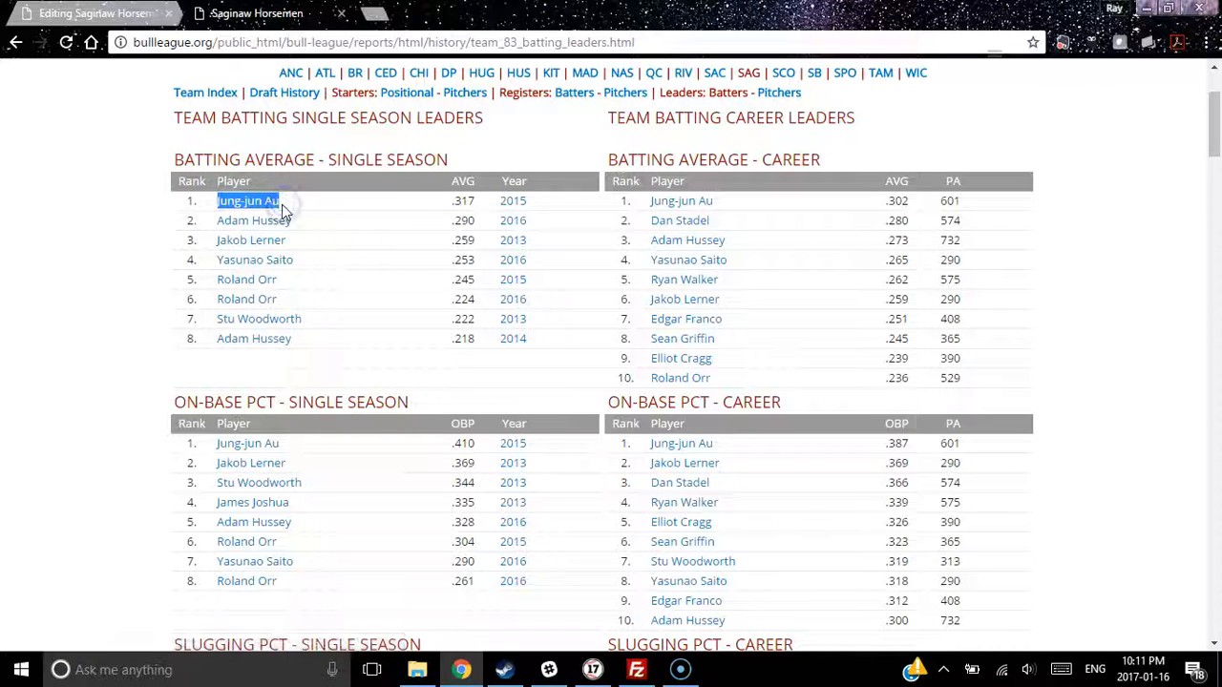
{"action": "key", "text": "ctrl+shift+Tab"}
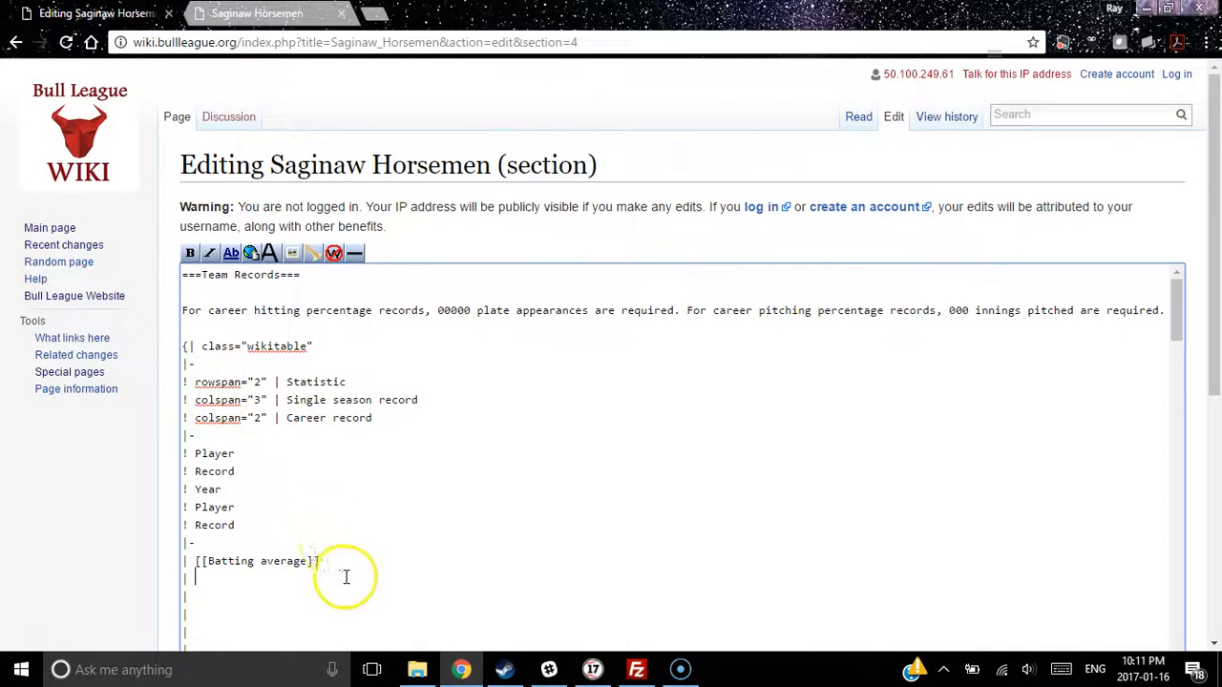
{"action": "type", "text": "[["}
{"action": "key", "text": "ctrl+v"}
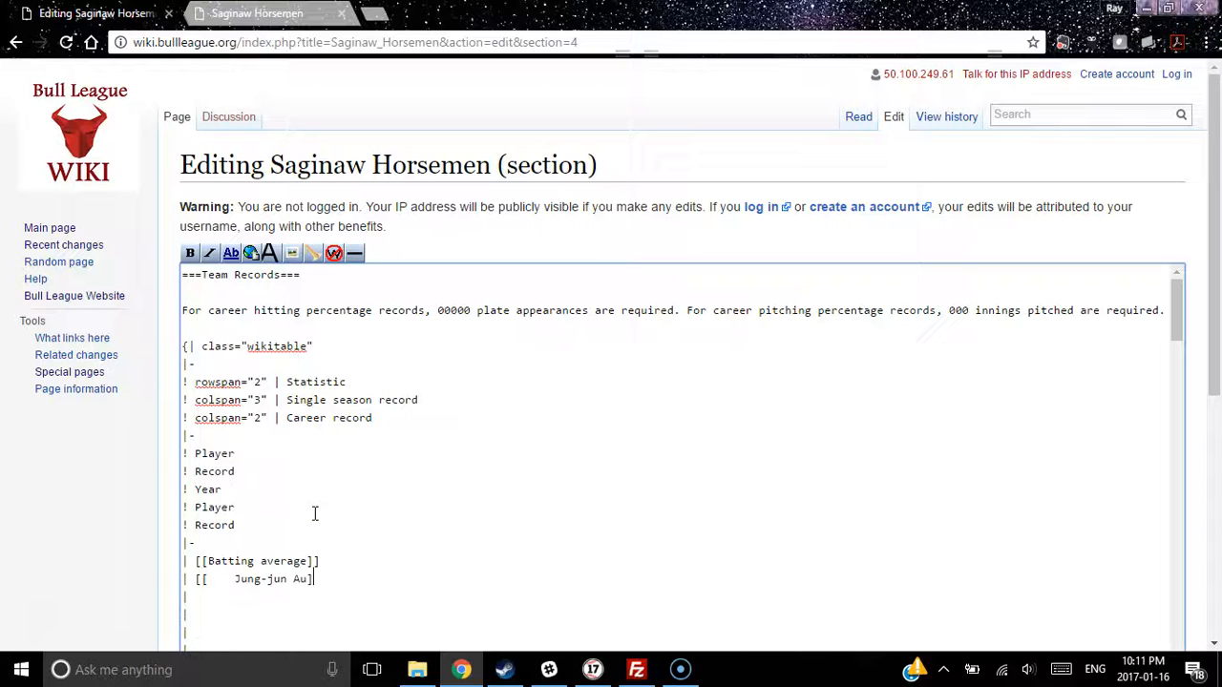
{"action": "left_click", "coordinate": [235, 578]}
{"action": "key", "text": "BackSpace"}
{"action": "left_click", "coordinate": [274, 590]}
Complete the batting average row with .317, [[2015 Season|2015]], the career leader's name as plain text and .302 from the stats site
{"action": "left_click", "coordinate": [256, 13]}
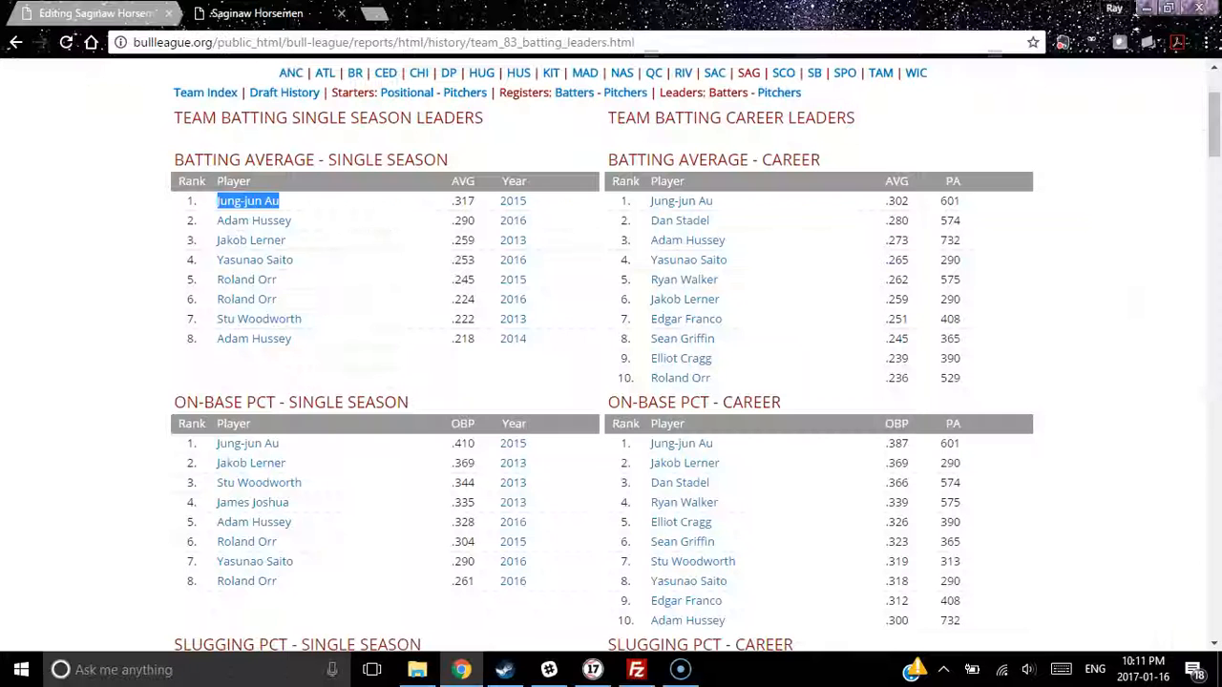
{"action": "left_click", "coordinate": [99, 14]}
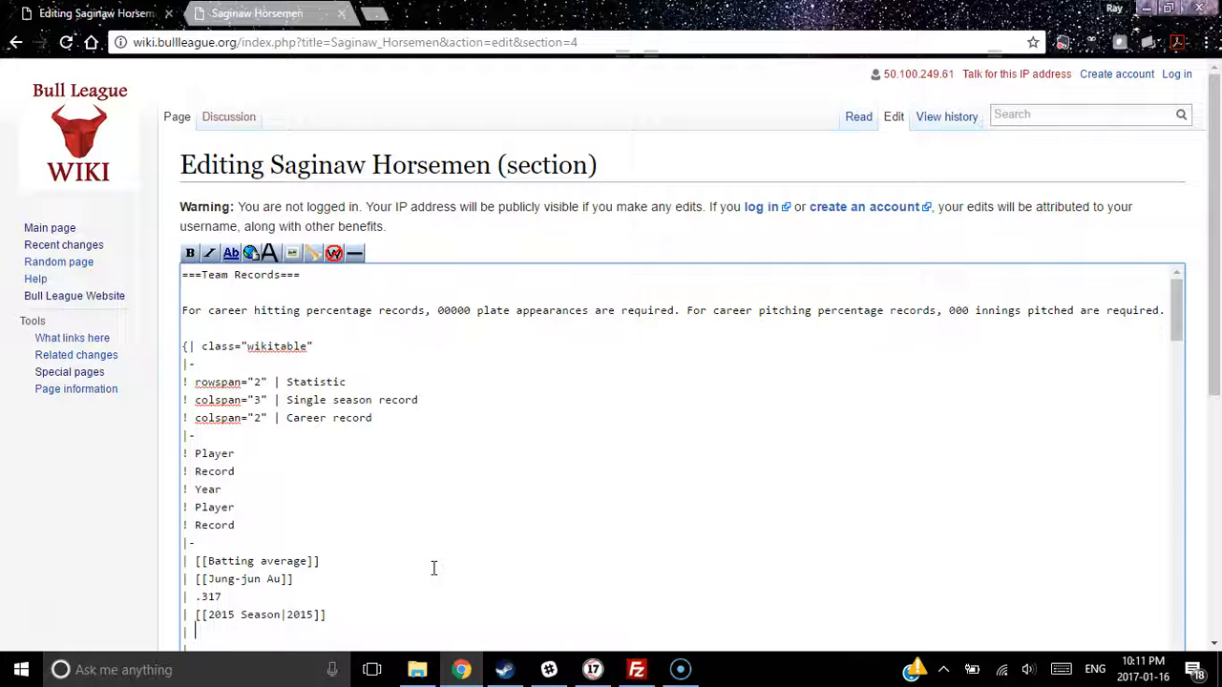
{"action": "key", "text": "ctrl+Tab"}
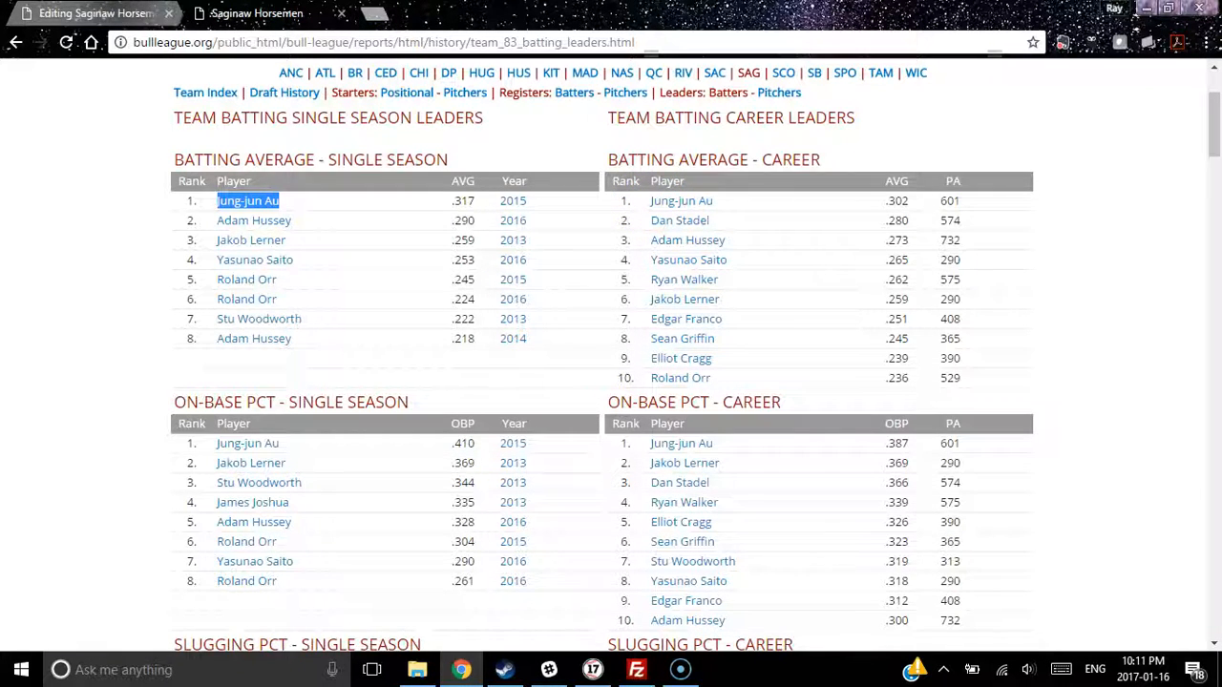
{"action": "key", "text": "ctrl+Tab"}
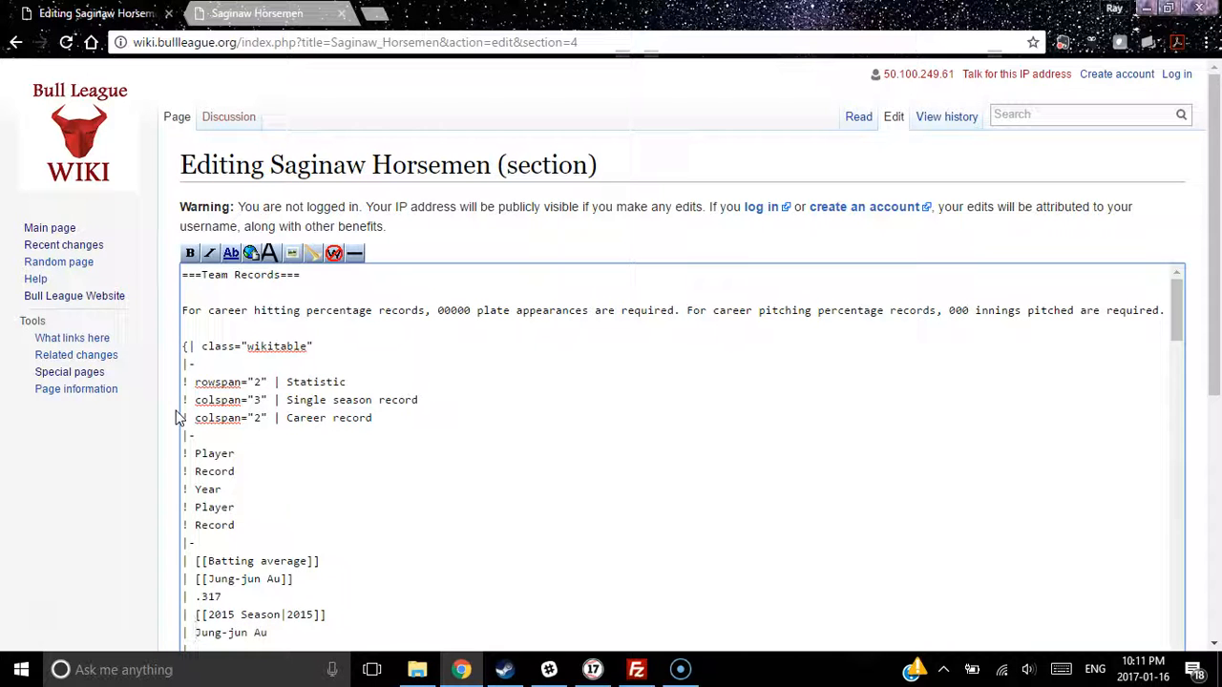
{"action": "key", "text": "Down"}
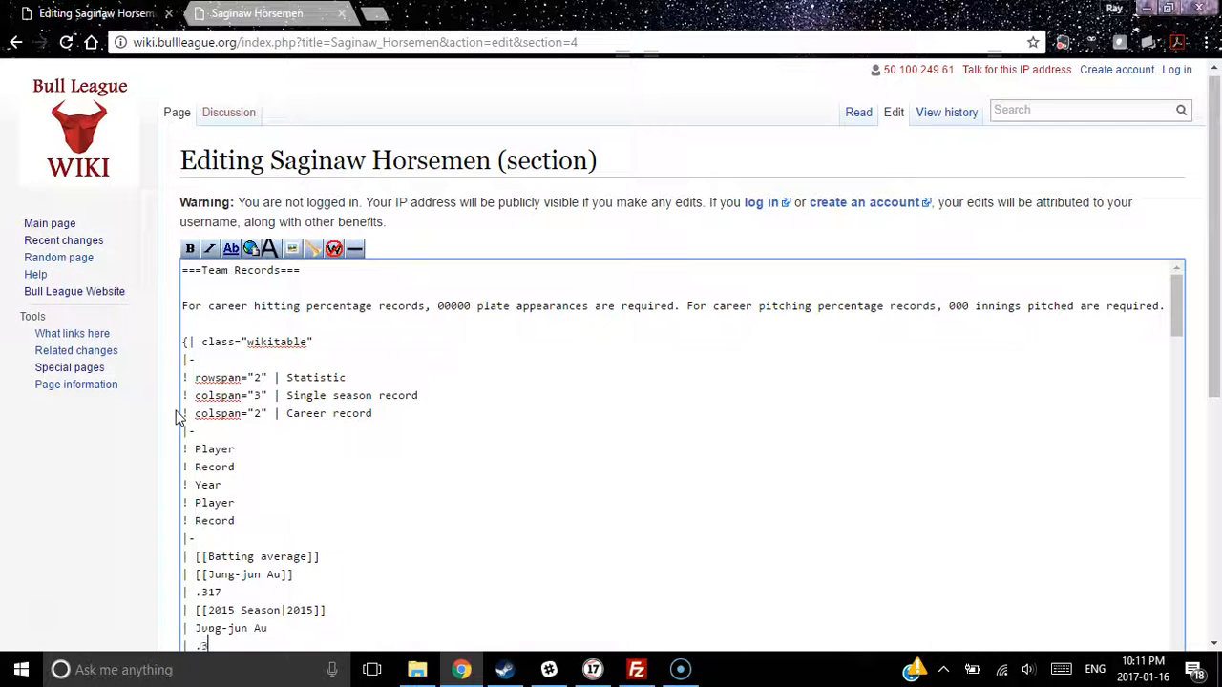
{"action": "key", "text": "Down"}
{"action": "key", "text": "Down"}
{"action": "key", "text": "Down"}
{"action": "key", "text": "Down"}
{"action": "key", "text": "Down"}
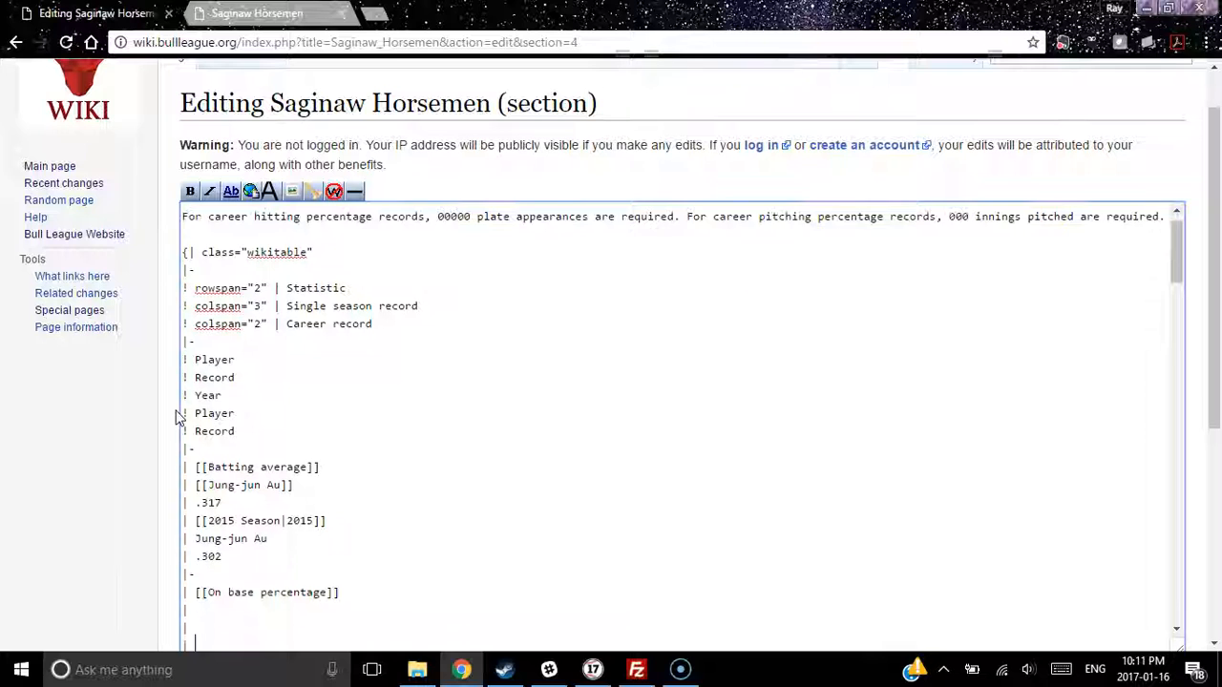
Complete the CAPTCHA and save the edited Team Records section
{"action": "left_click_drag", "start_coordinate": [1217, 420], "coordinate": [1213, 548]}
{"action": "left_click", "coordinate": [212, 518]}
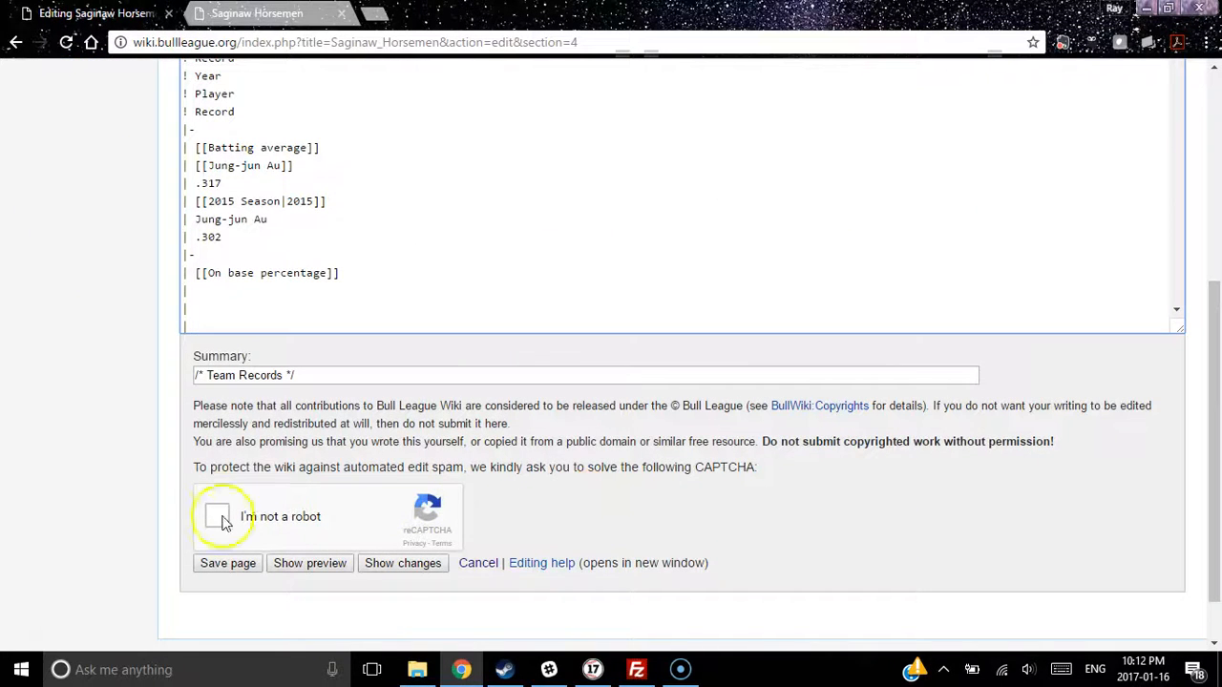
{"action": "left_click", "coordinate": [233, 563]}
{"action": "left_click", "coordinate": [228, 565]}
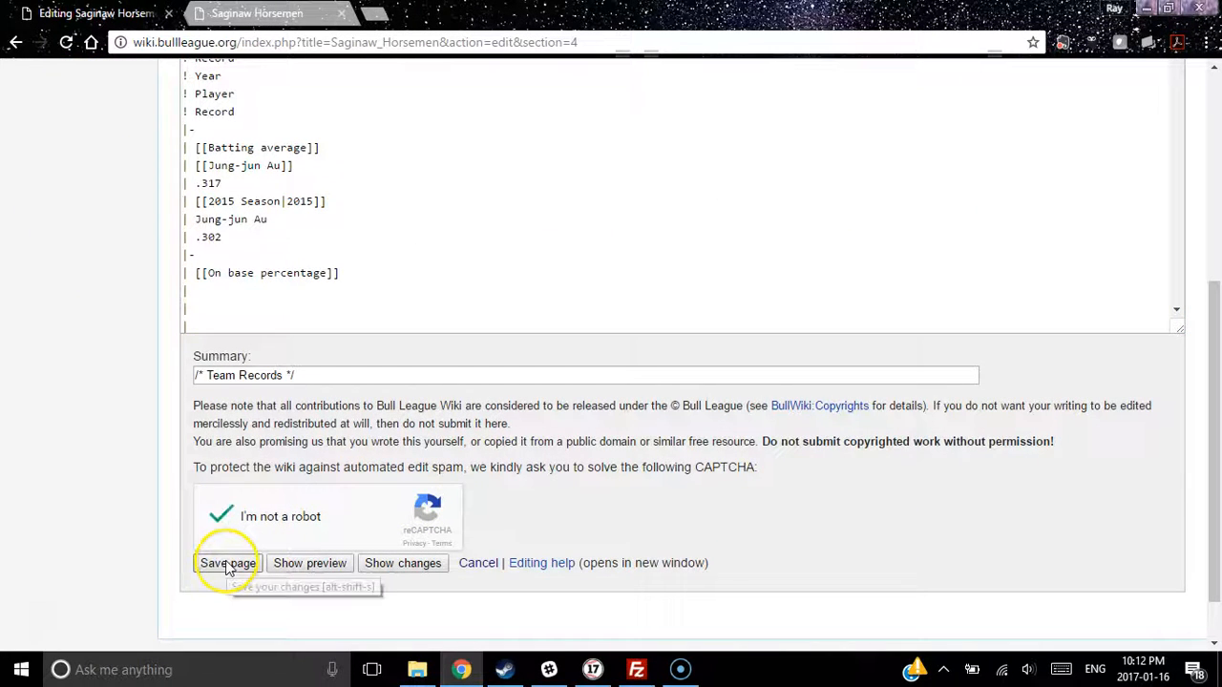
{"action": "left_click", "coordinate": [228, 565]}
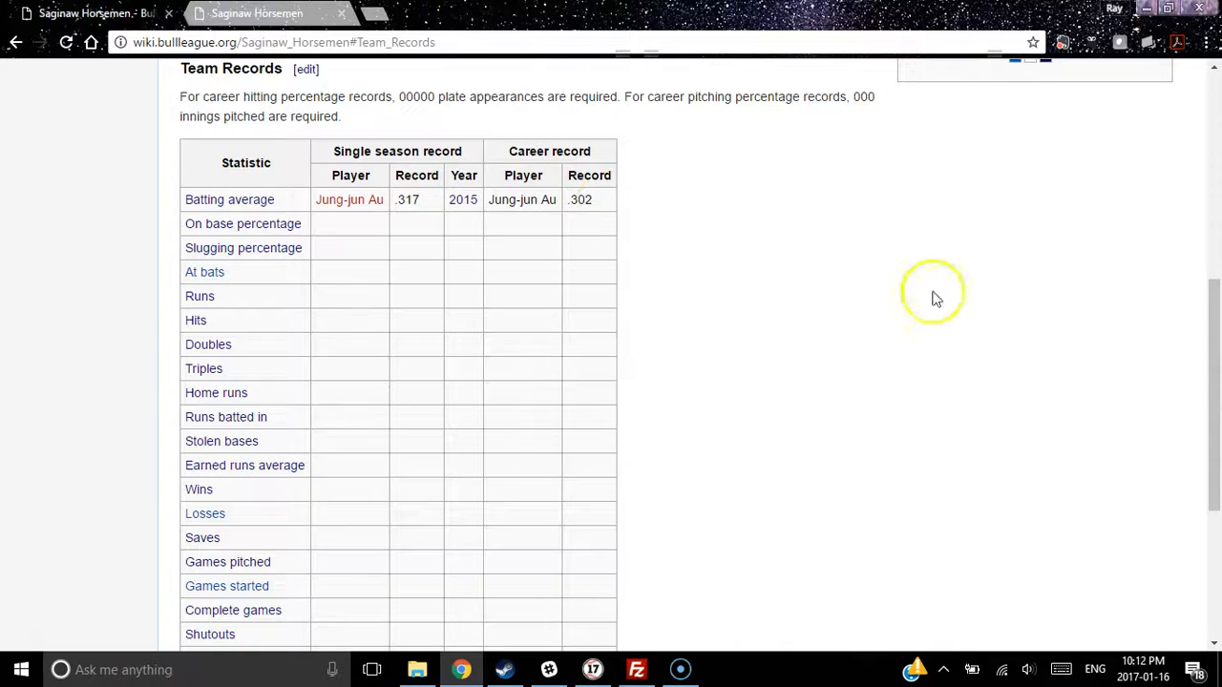
Search the wiki for "bull baseball league" and open that article
{"action": "left_click_drag", "start_coordinate": [1208, 376], "coordinate": [1218, 107]}
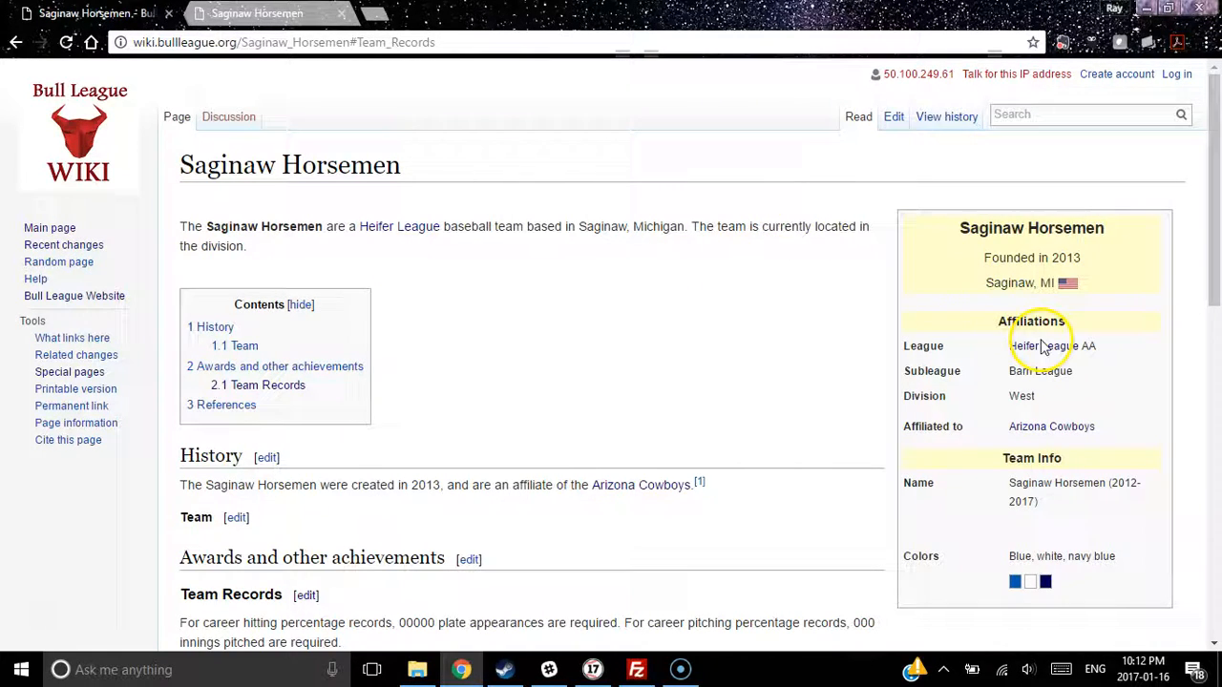
{"action": "left_click", "coordinate": [1050, 118]}
{"action": "type", "text": "bull "}
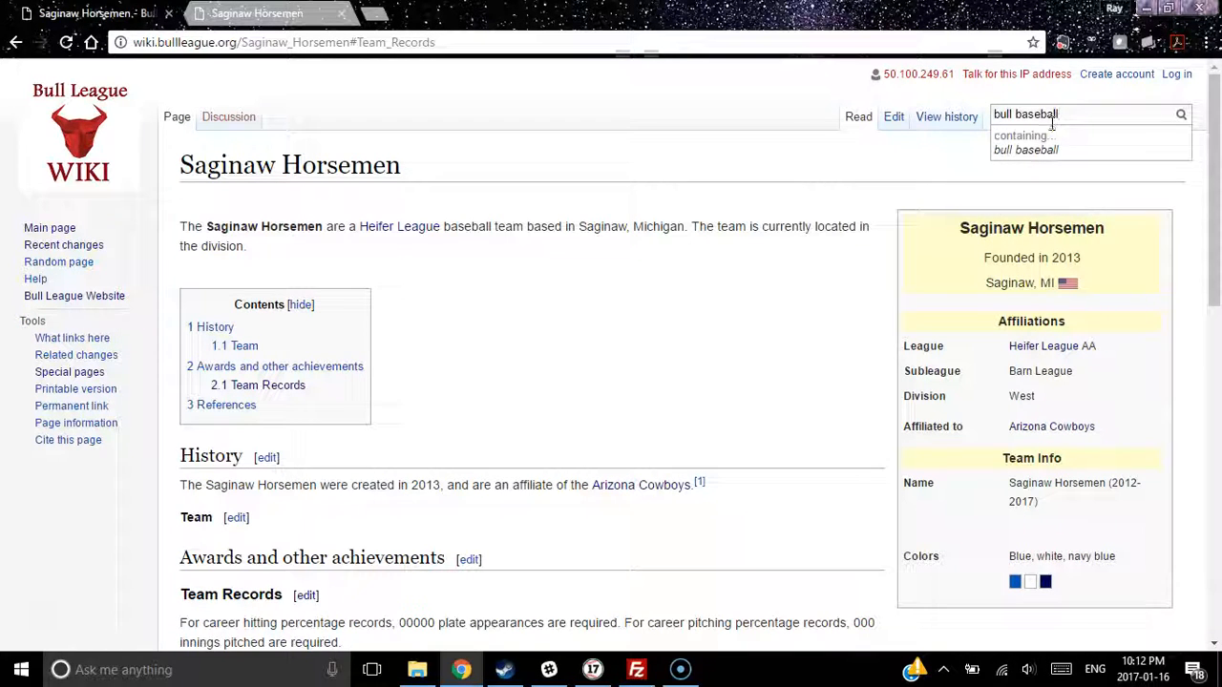
{"action": "type", "text": "baseball league"}
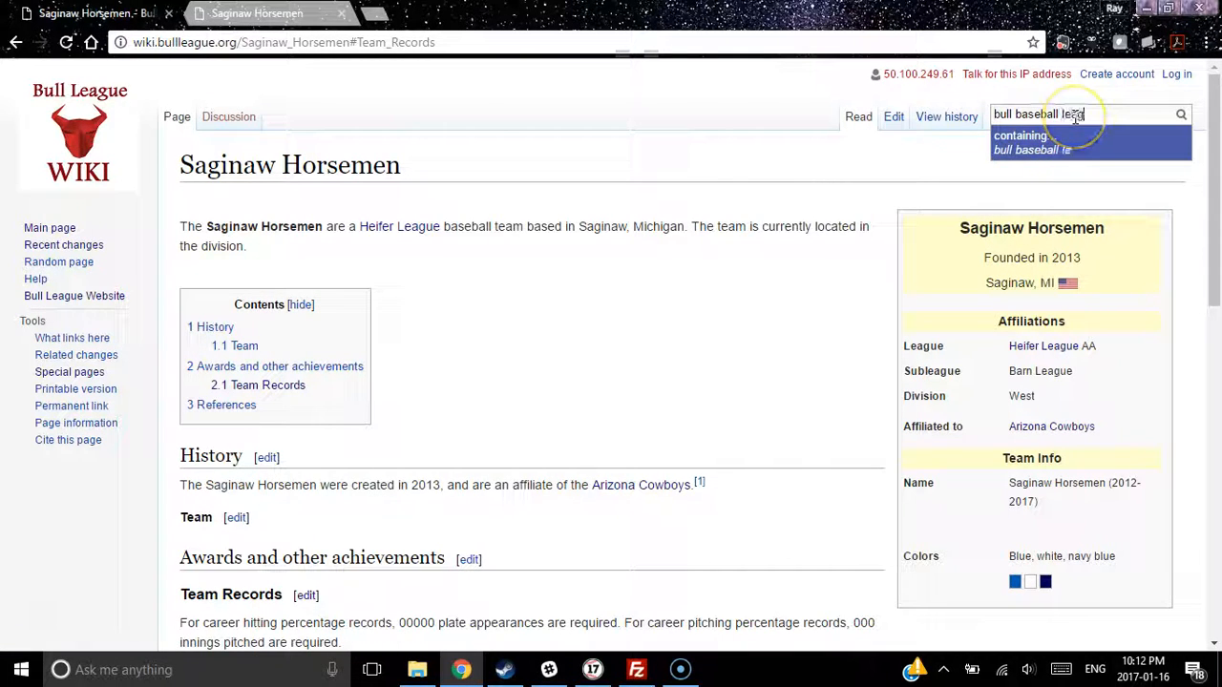
{"action": "key", "text": "Return"}
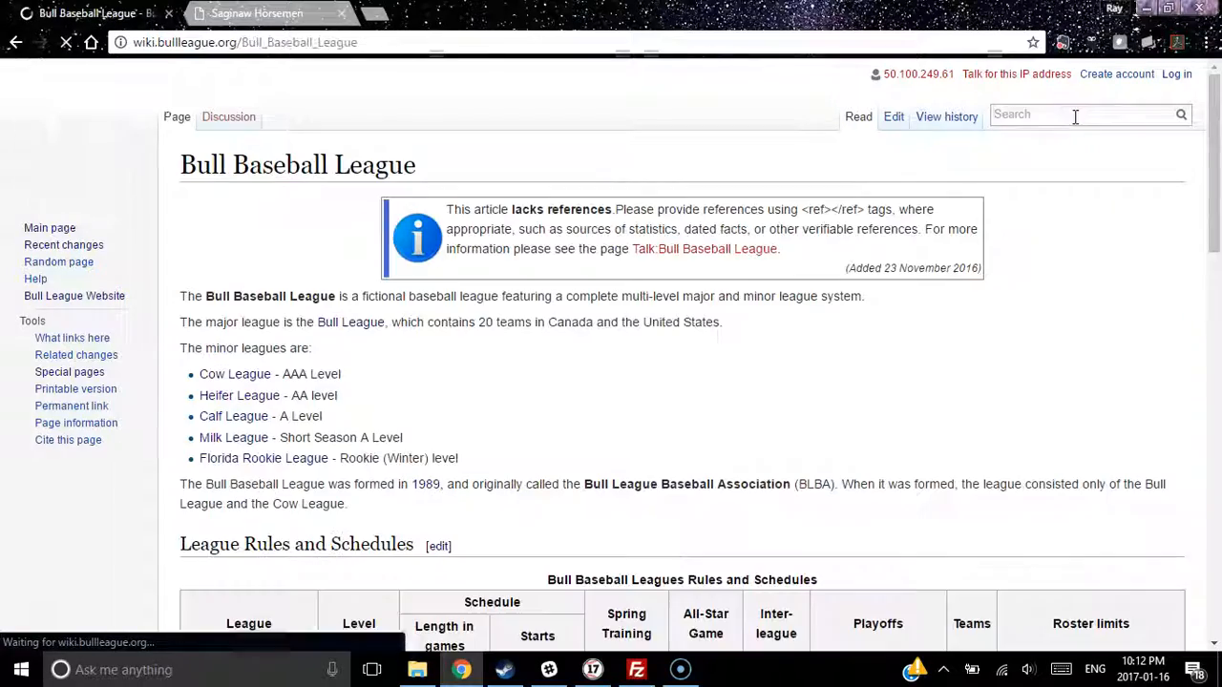
Open the Arizona Cowboys page from the Bull Baseball League Organizations table and view its Minor League Affiliations section
{"action": "left_click_drag", "start_coordinate": [1216, 141], "coordinate": [1219, 441]}
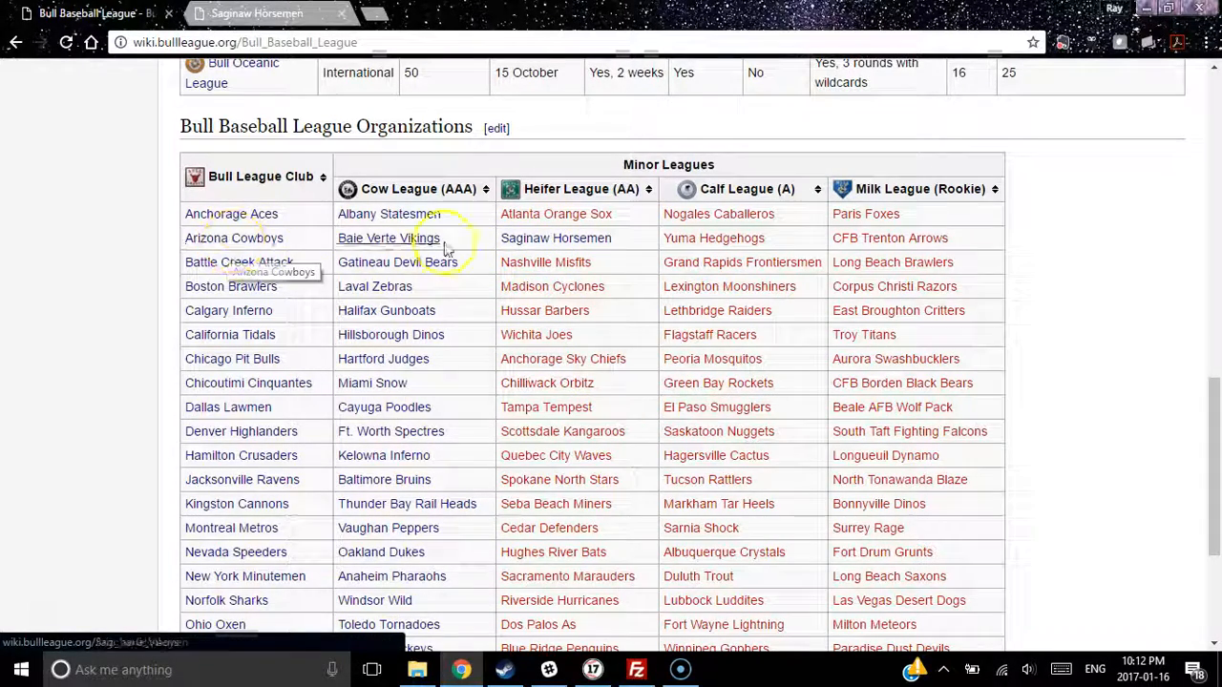
{"action": "left_click", "coordinate": [239, 238]}
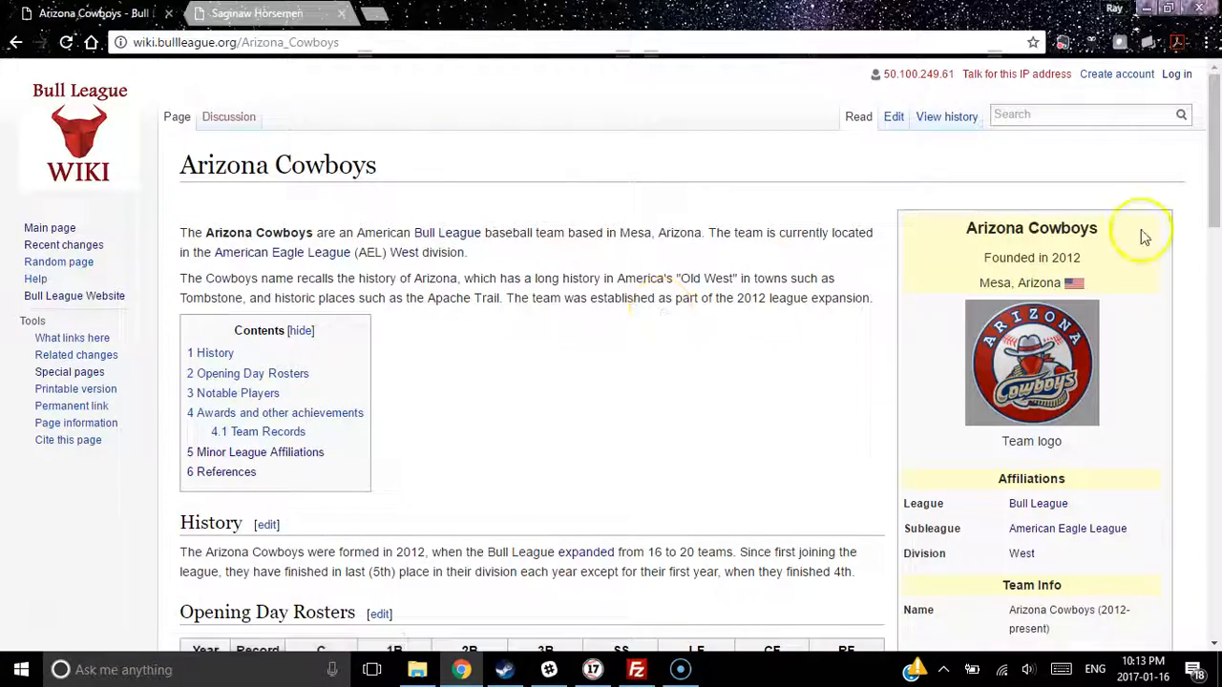
{"action": "left_click_drag", "start_coordinate": [1212, 187], "coordinate": [1217, 534]}
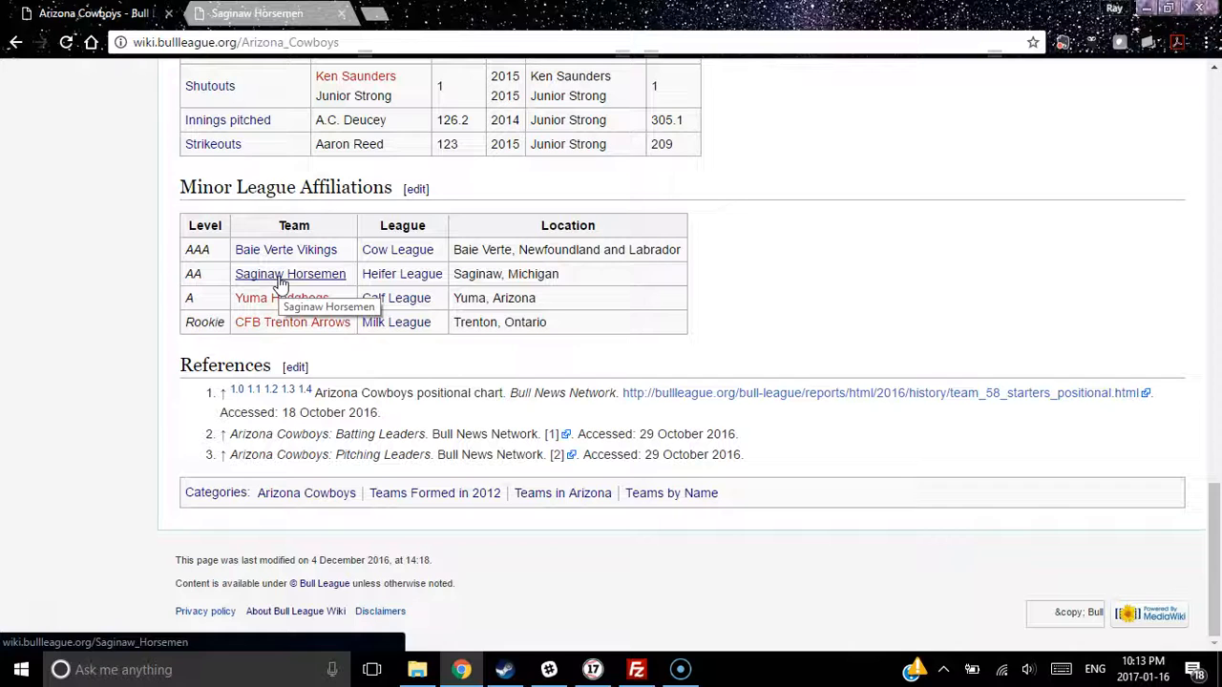
{"action": "left_click", "coordinate": [683, 669]}
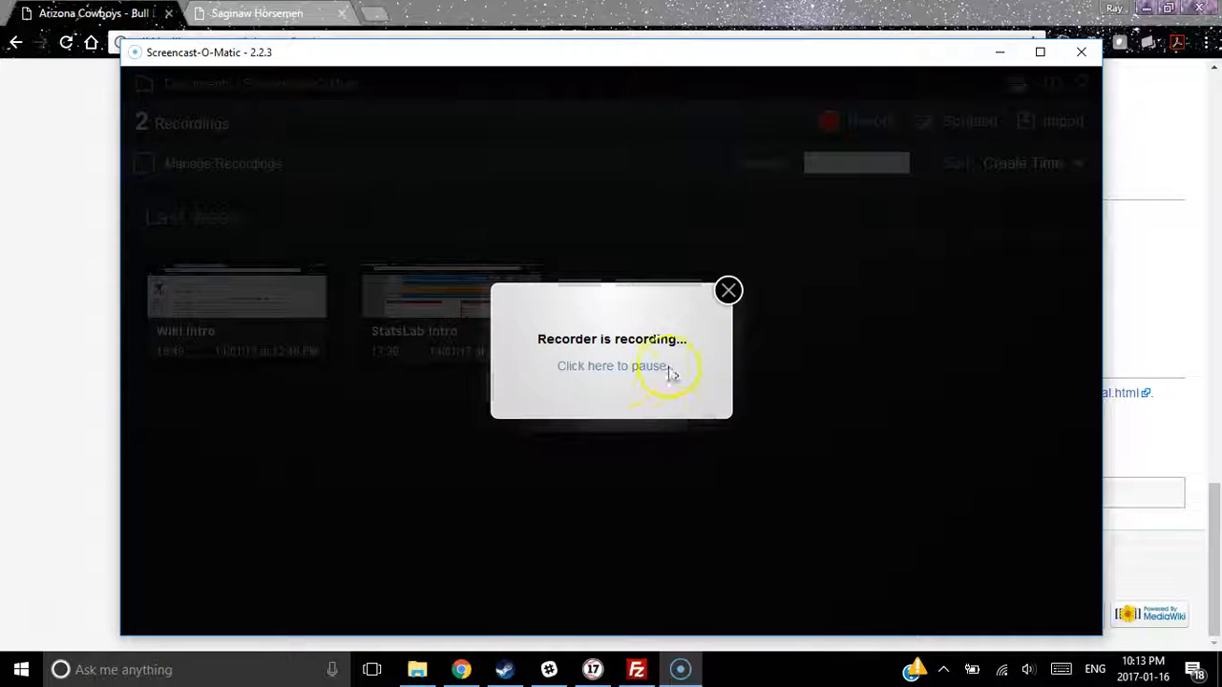